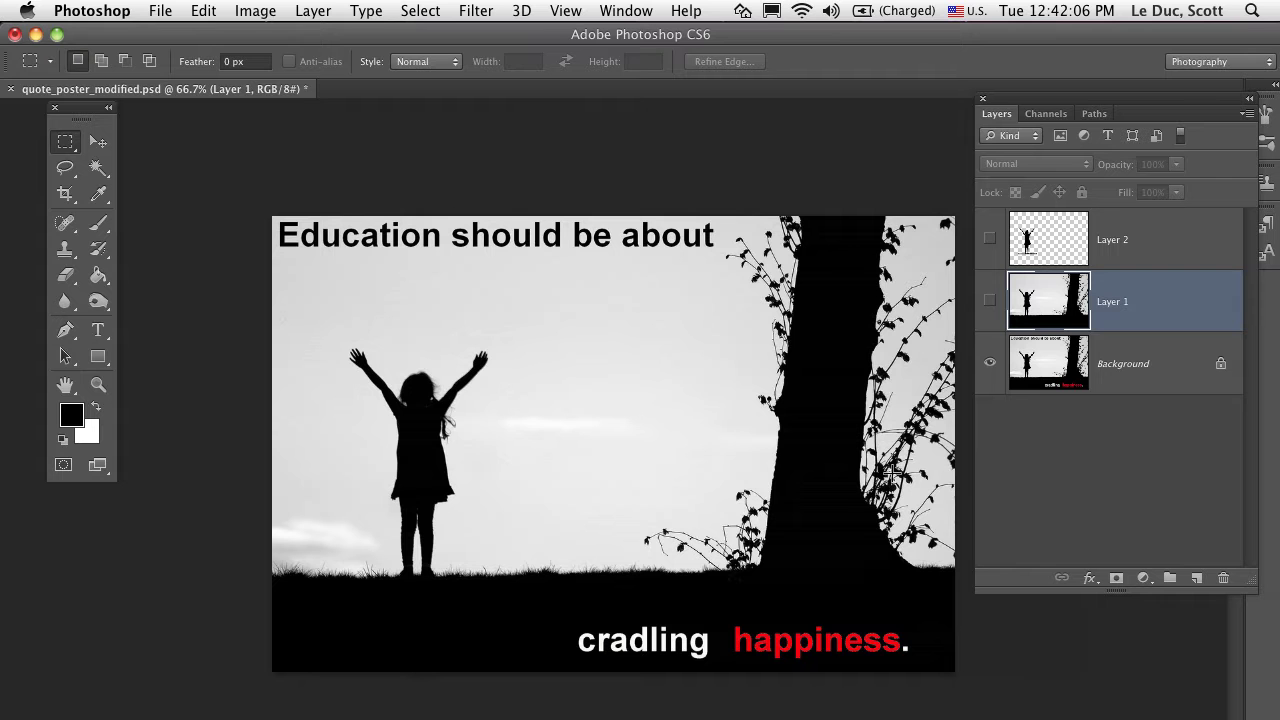
Copy a rectangular area around the girl from Layer 1 to a new layer, and leave only that new layer visible.
click(990, 363)
click(988, 301)
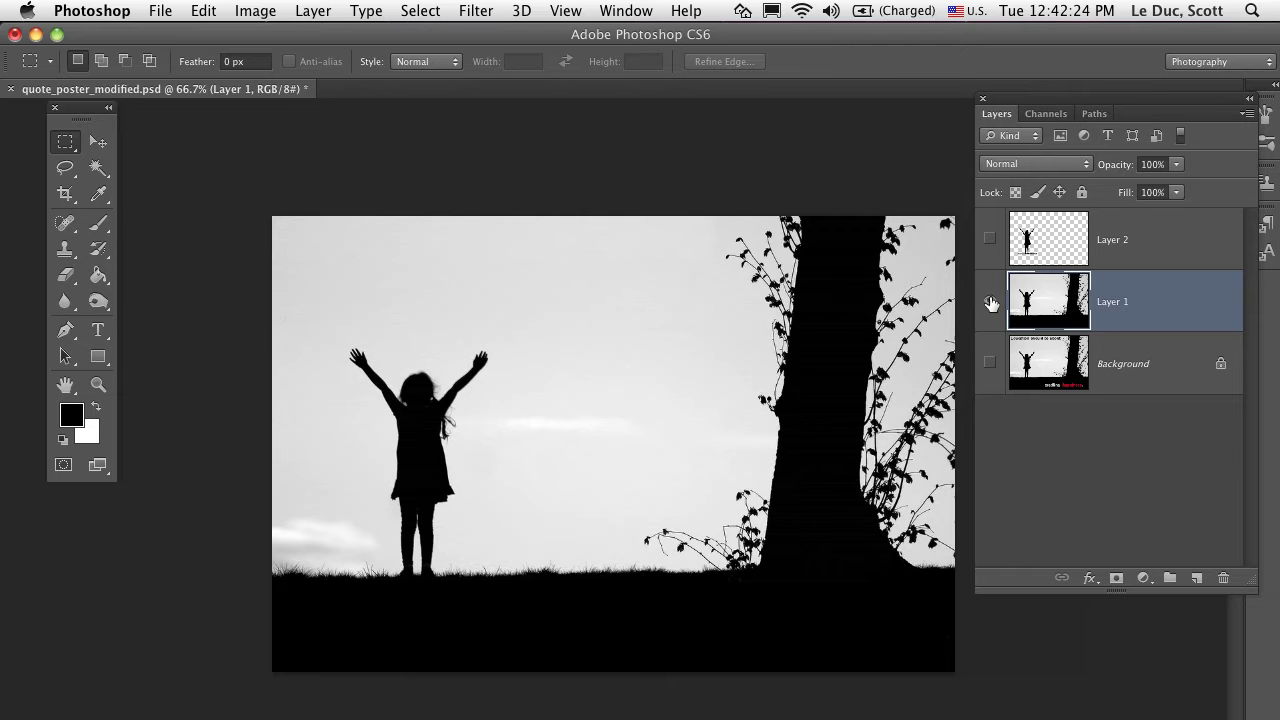
drag(330, 329, 512, 582)
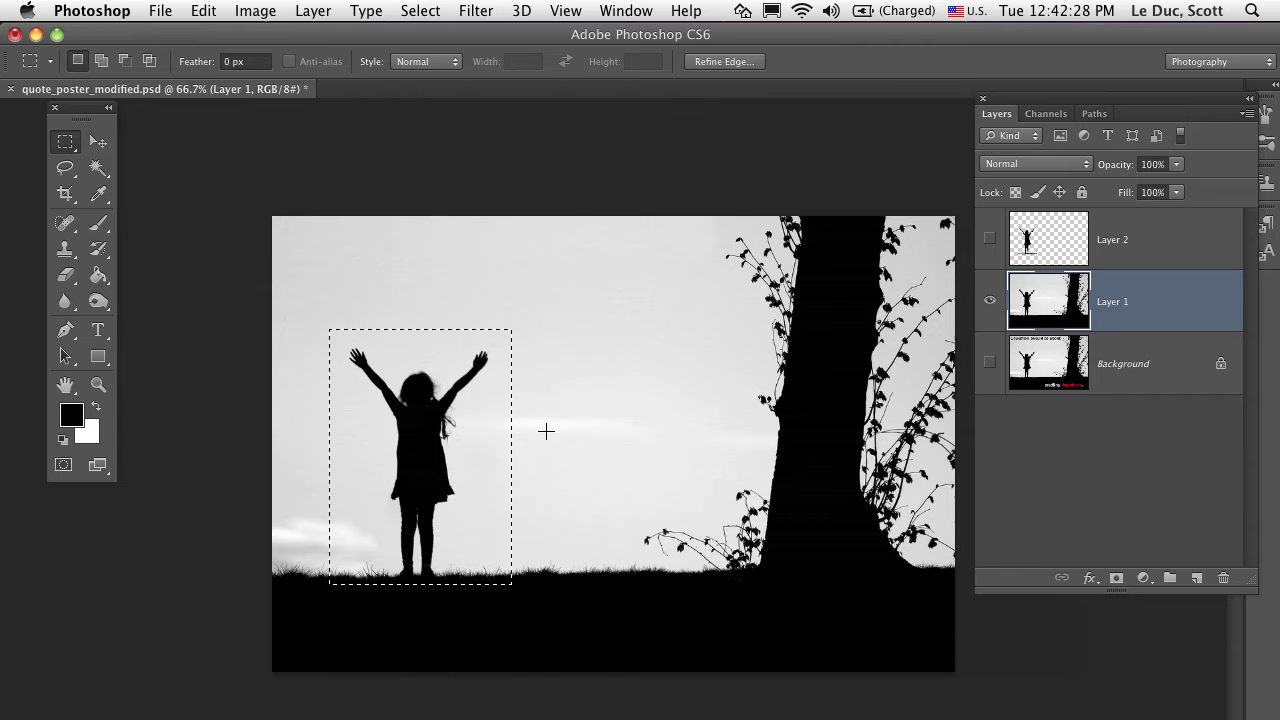
key(super+j)
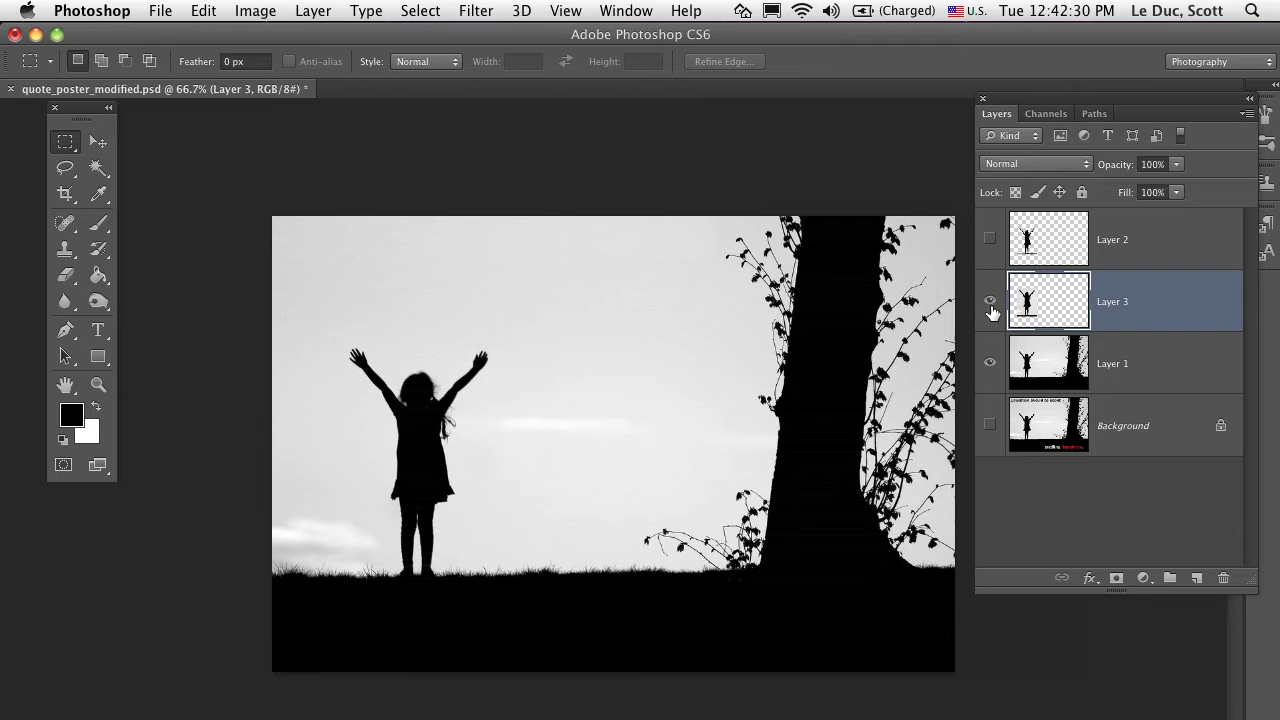
click(990, 362)
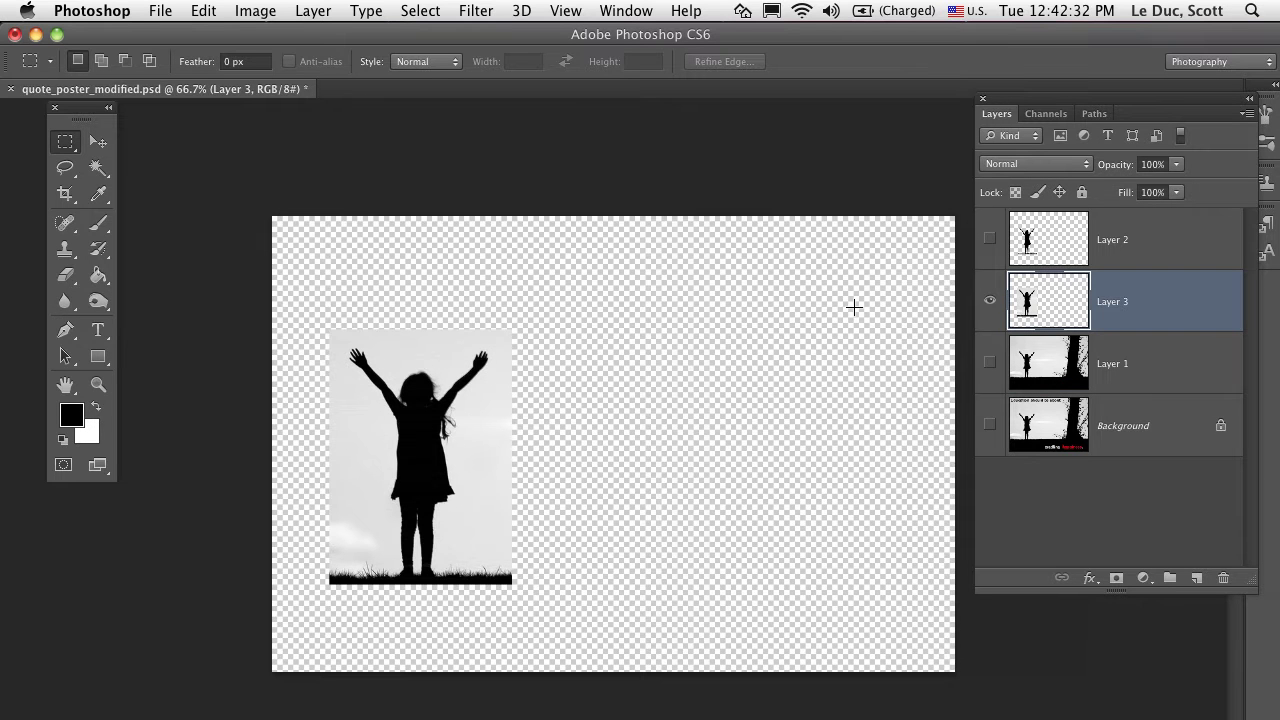
Select the grey sky around the girl with the Magic Wand, delete it and clear the selection.
click(98, 168)
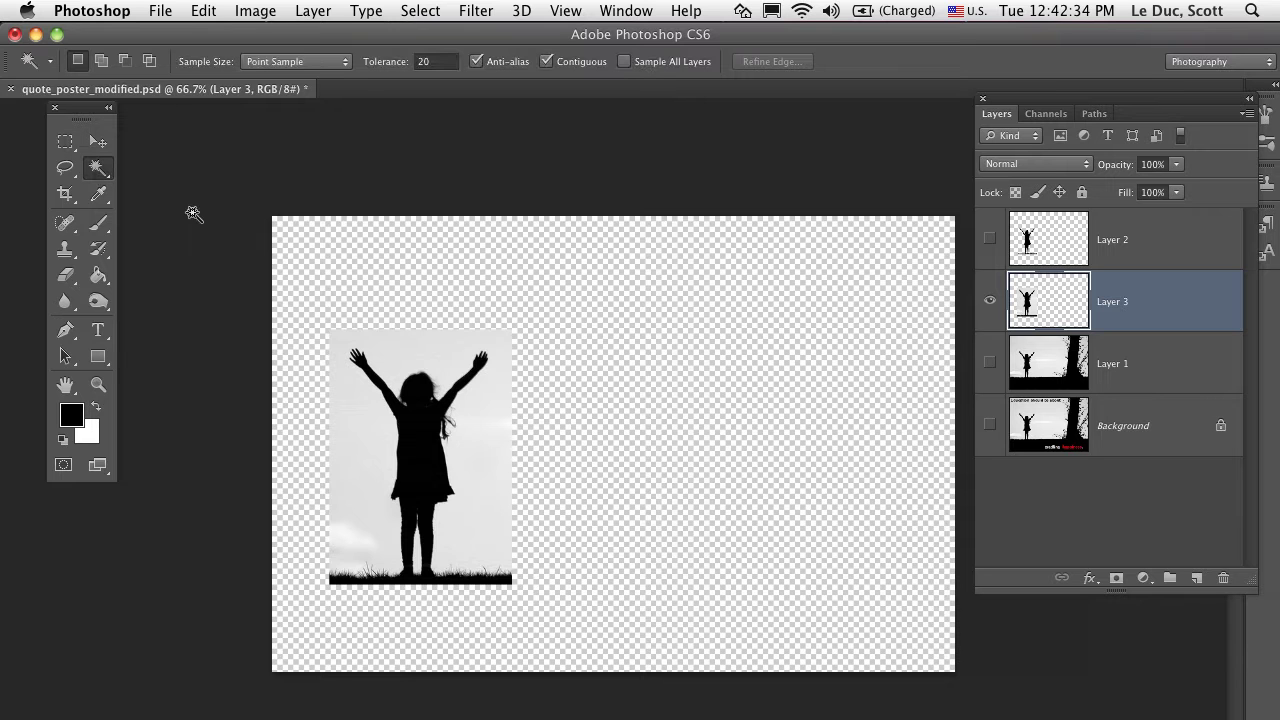
click(445, 352)
key(Delete)
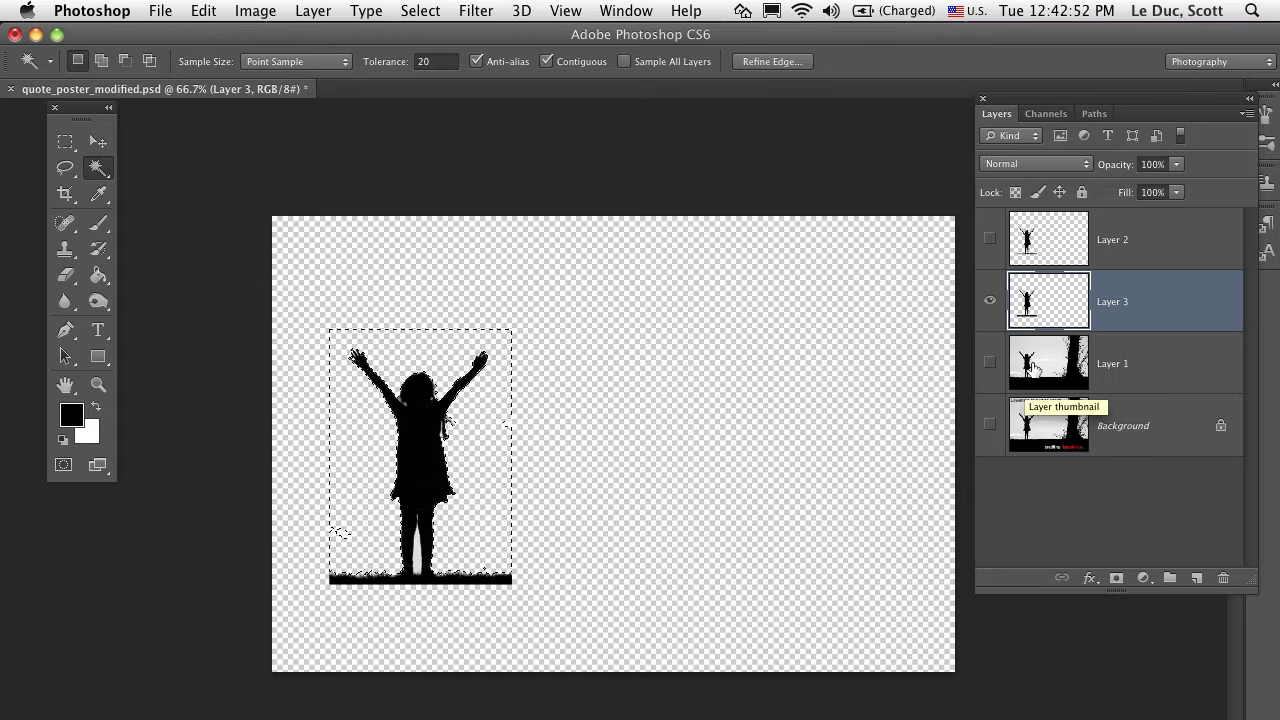
click(65, 141)
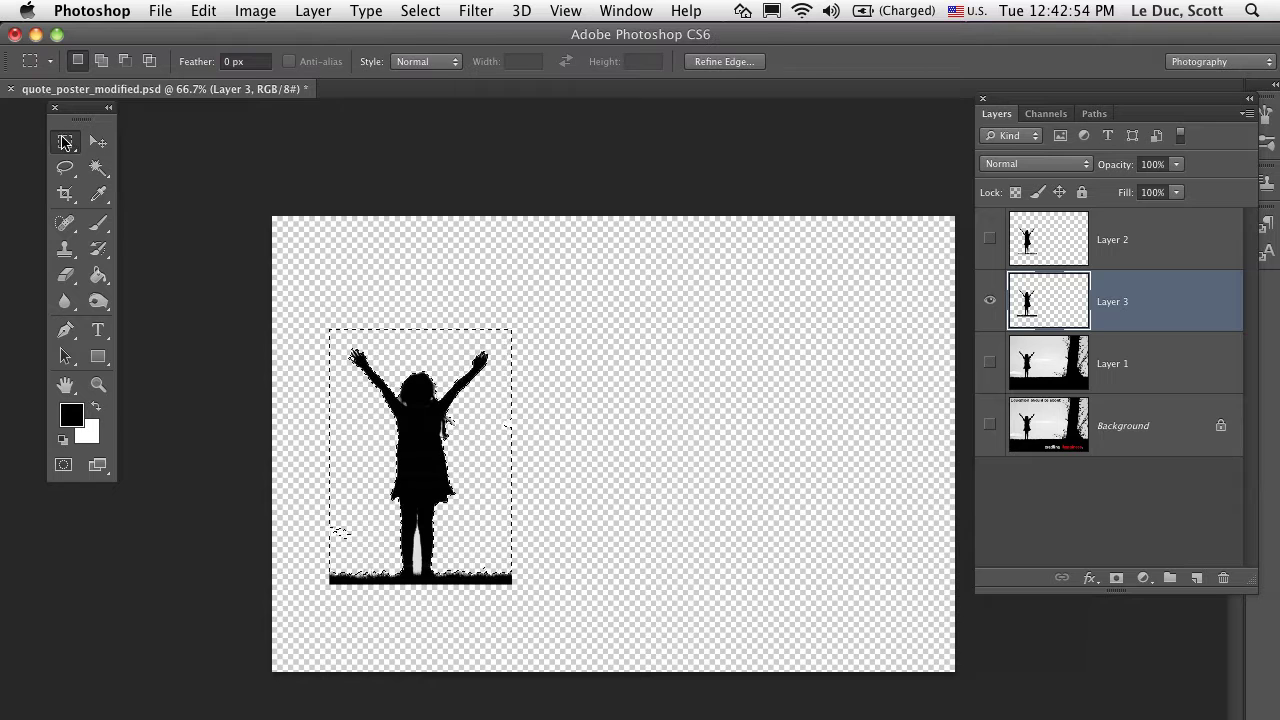
click(466, 265)
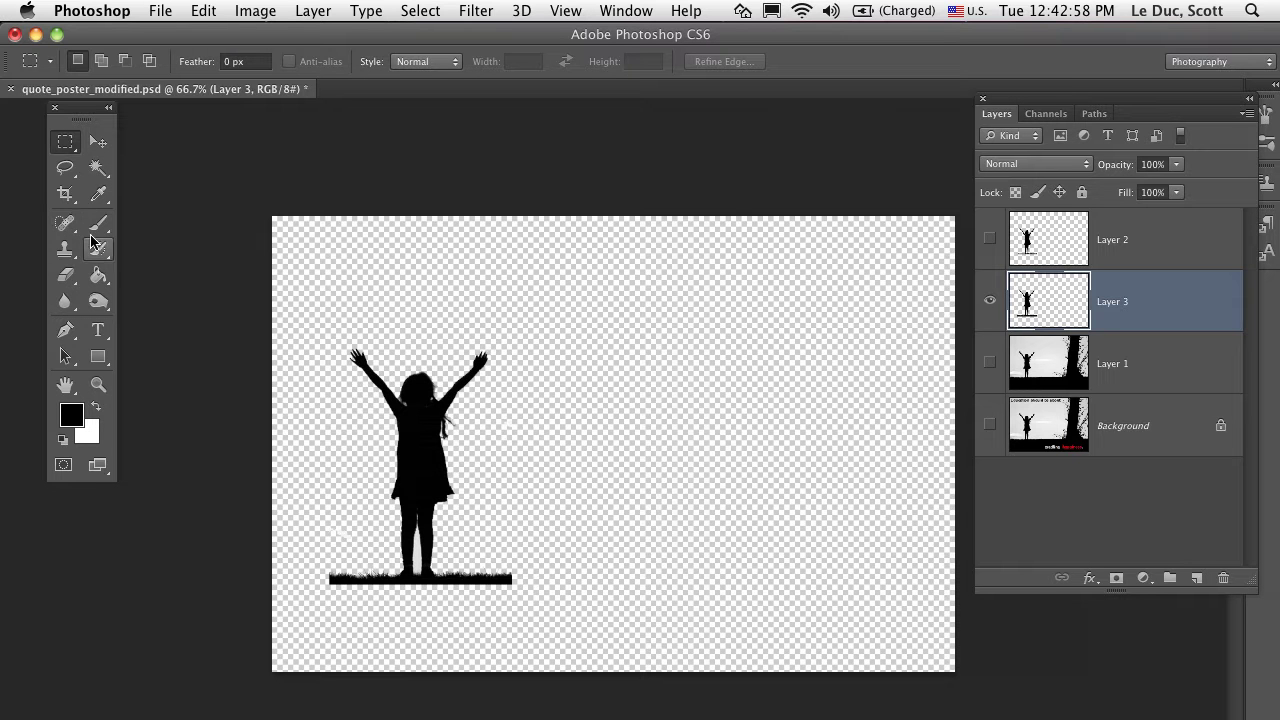
Remove the leftover grey area between the girl's legs with the Magic Wand and clear the selection.
click(98, 167)
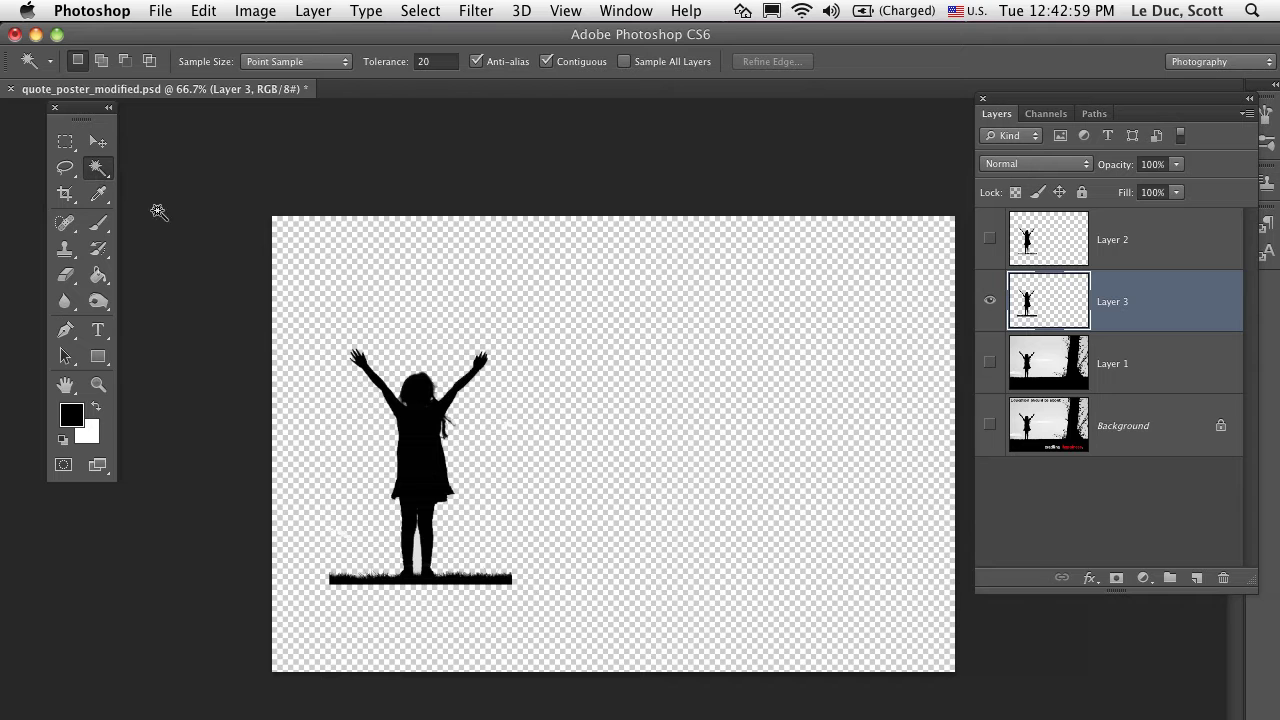
click(415, 550)
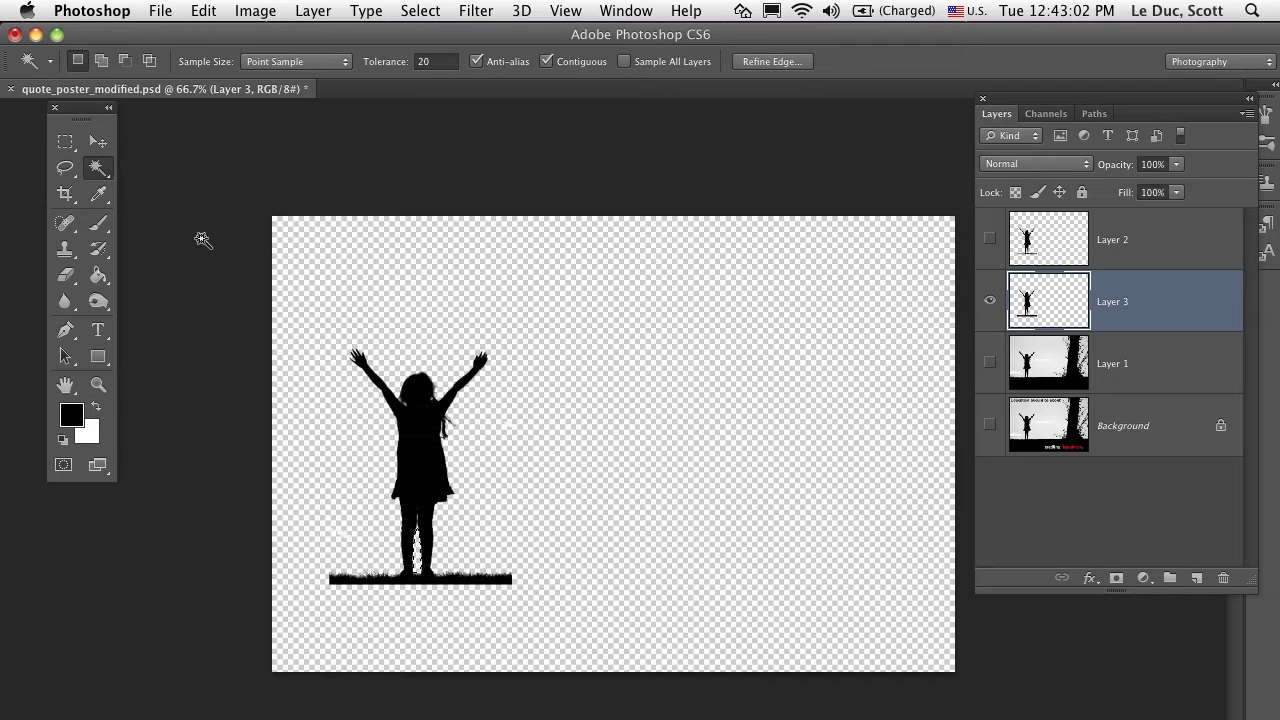
click(65, 141)
click(483, 360)
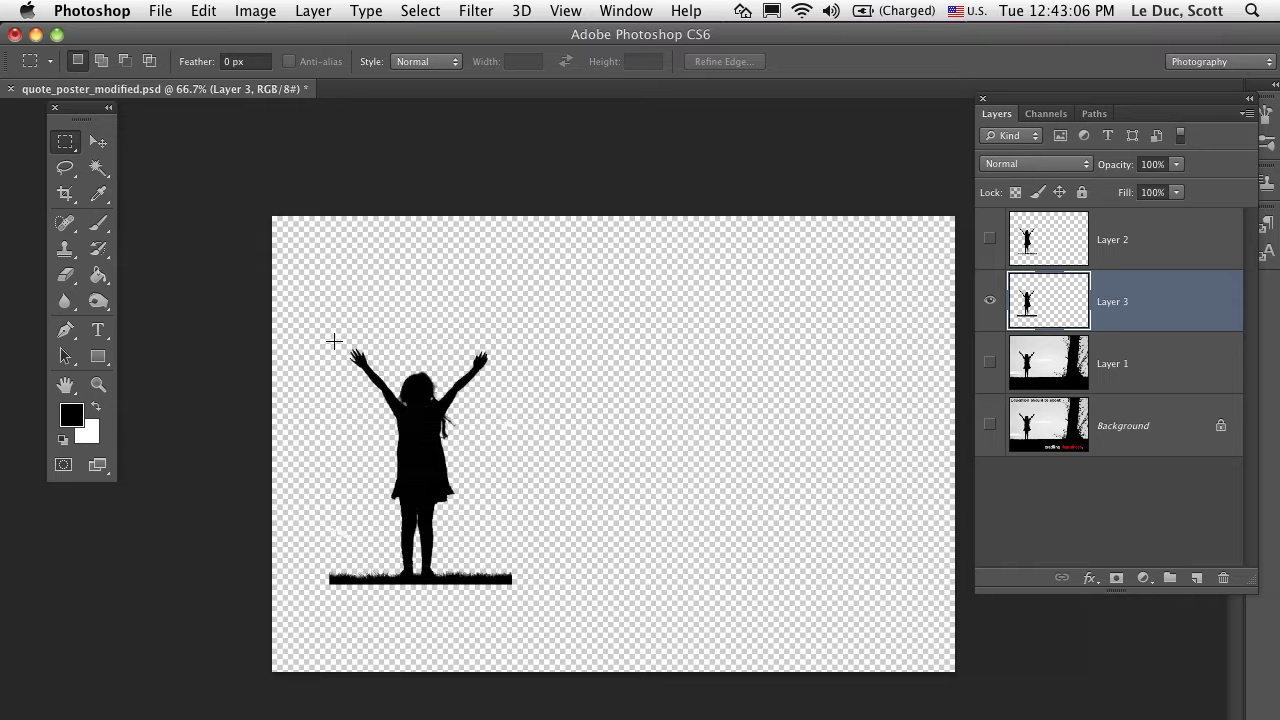
Crop the image to a rectangle of about 288 × 380 px enclosing the girl and the grass strip.
drag(326, 337, 516, 589)
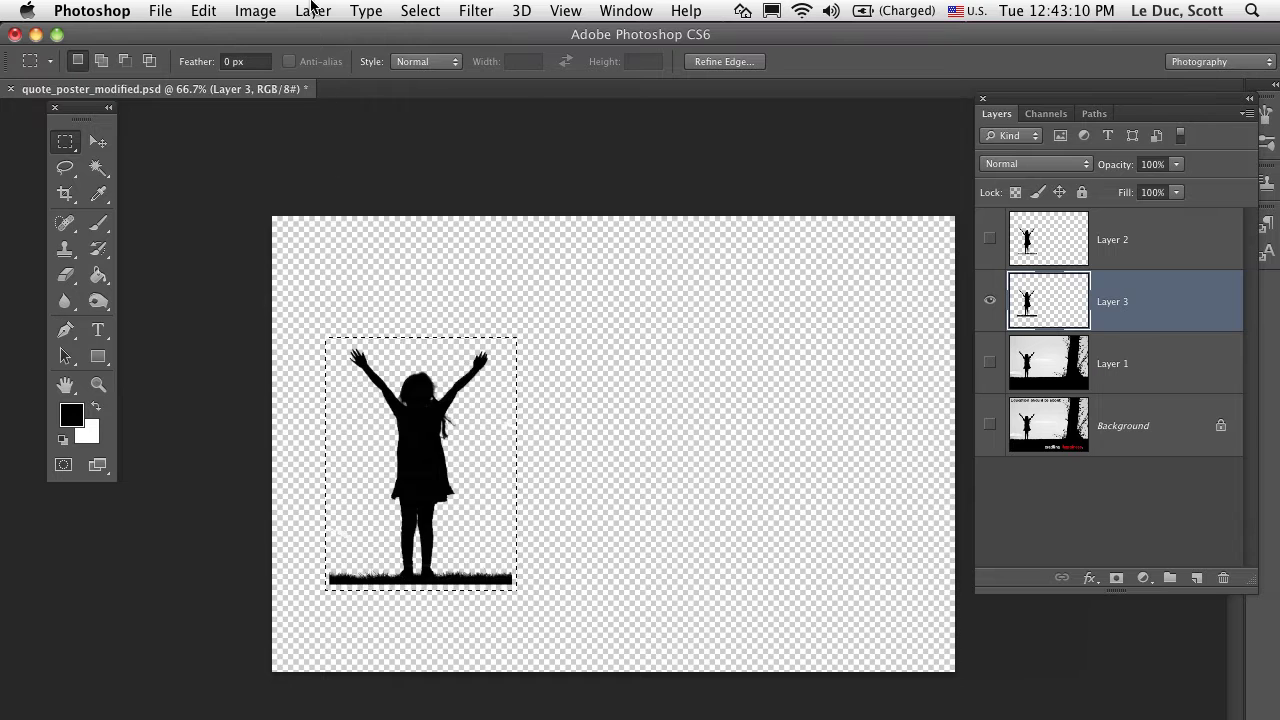
click(312, 9)
mouse_move(255, 10)
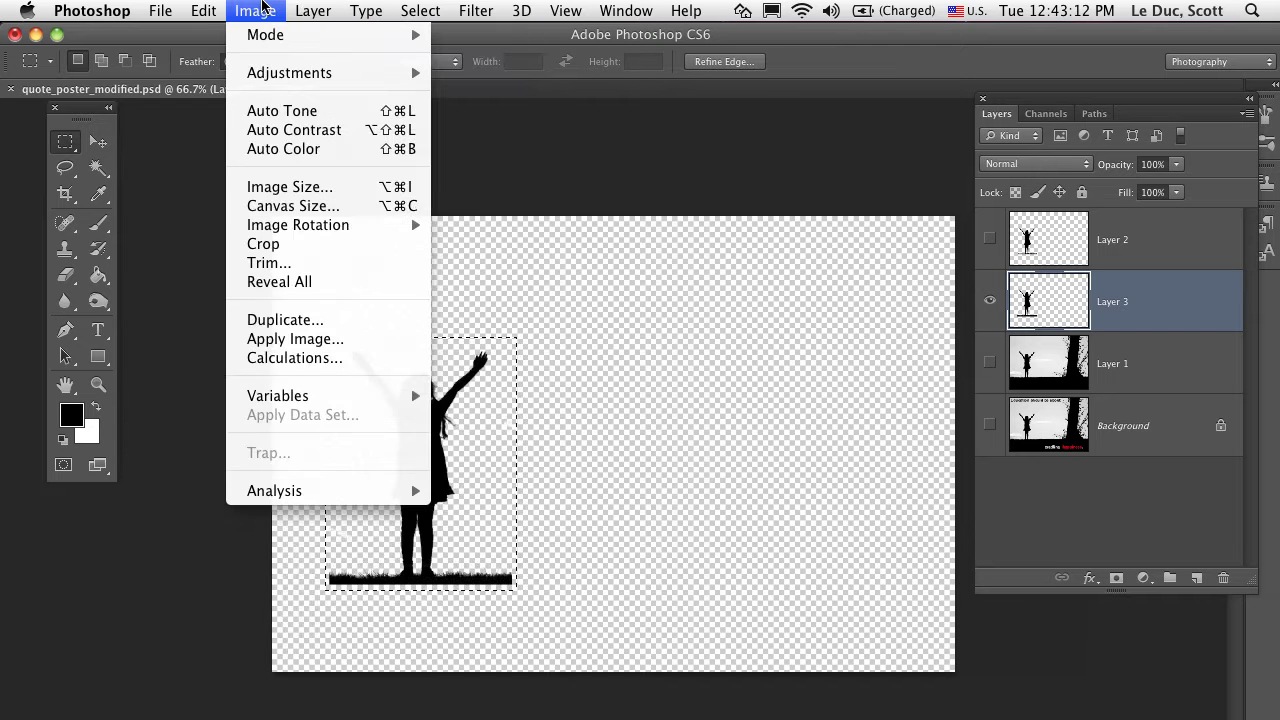
click(281, 245)
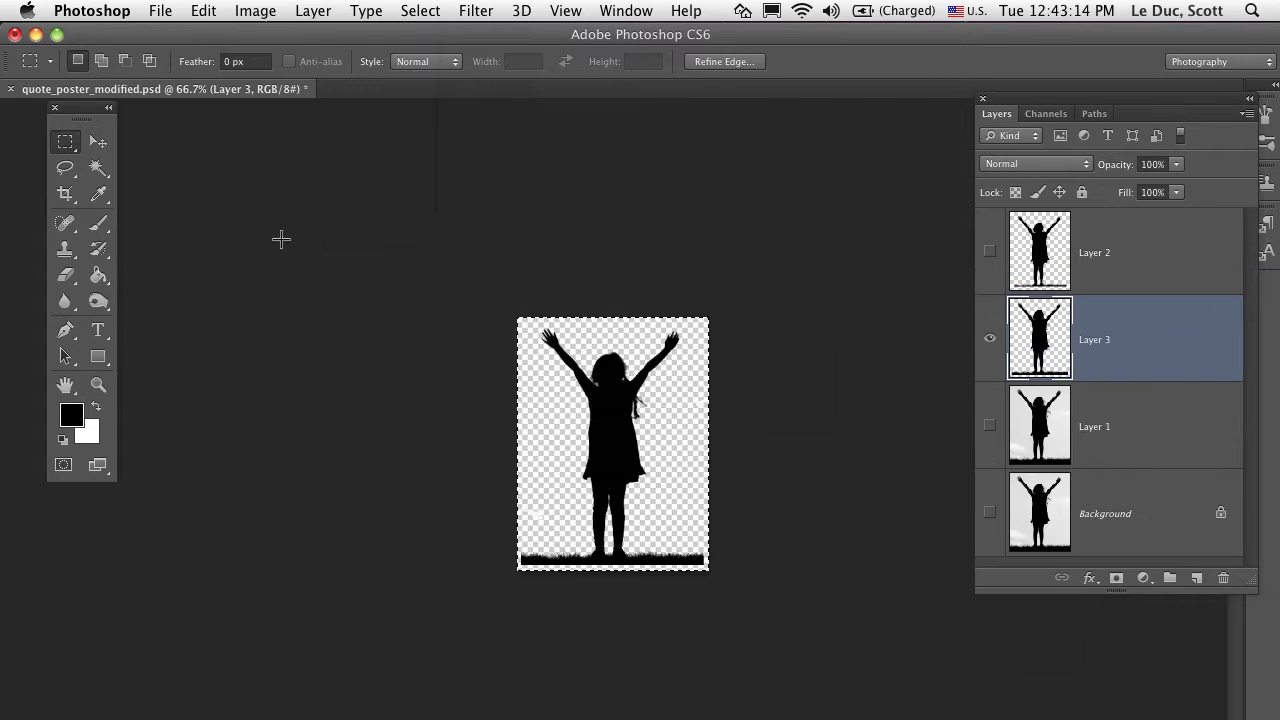
Open the cropped cutout of the girl in Save for Web.
click(160, 10)
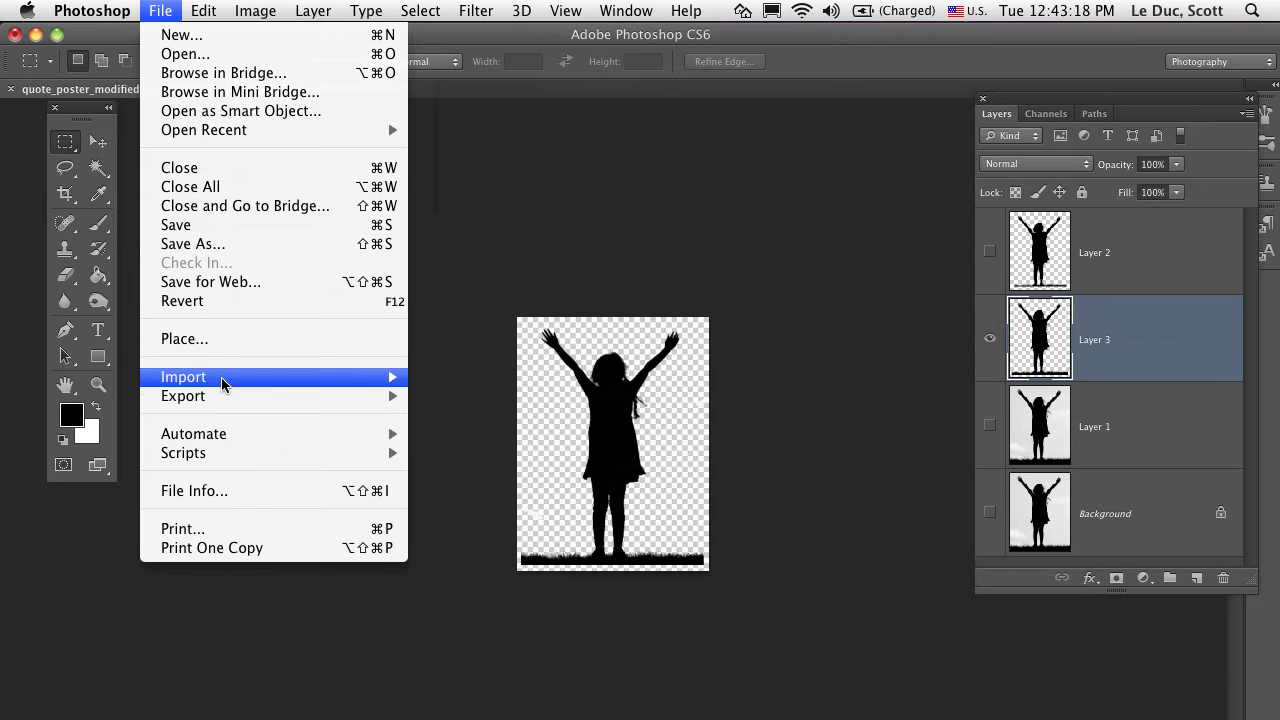
mouse_move(214, 402)
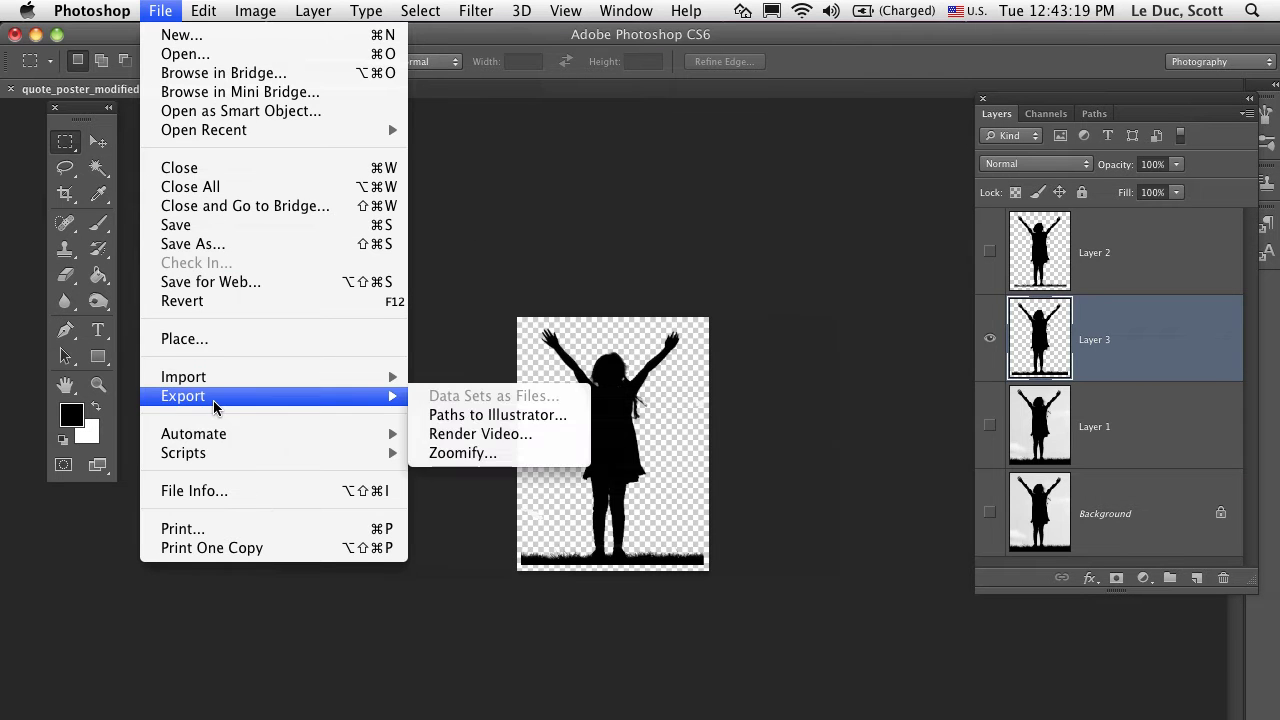
click(246, 282)
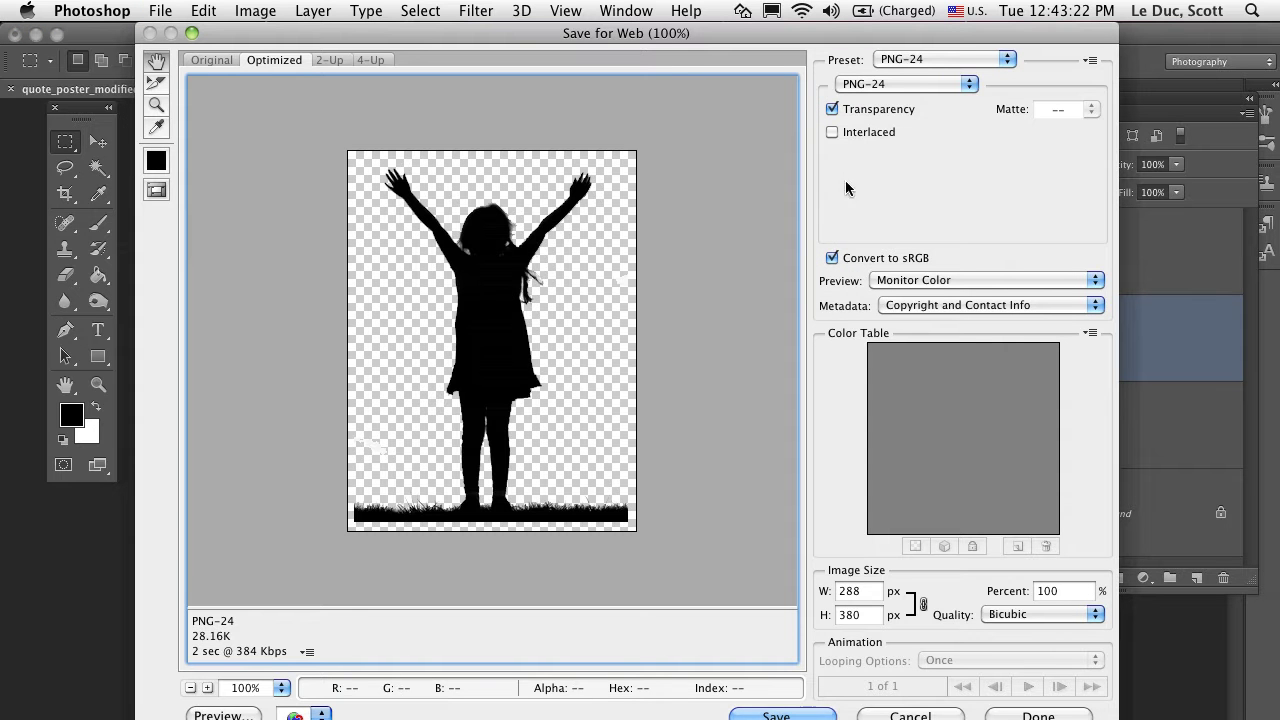
Preview the export as JPEG and as GIF, and return the file format to PNG-24.
click(922, 83)
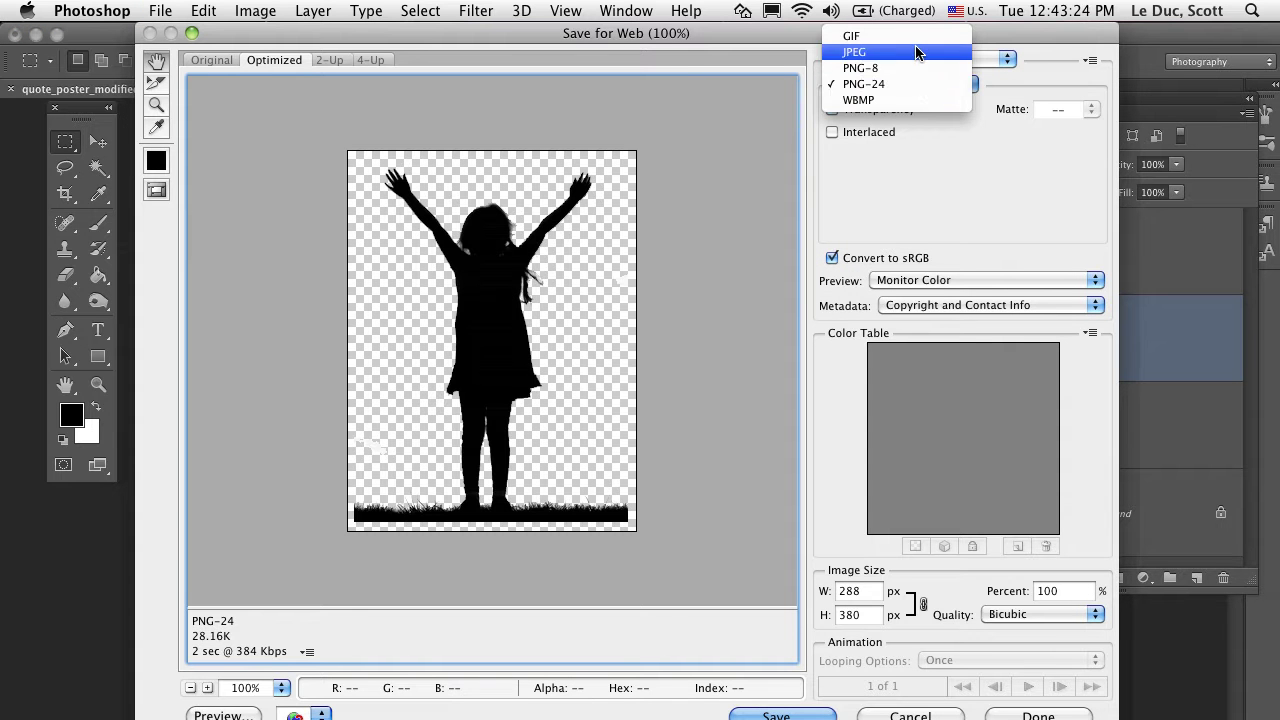
click(918, 53)
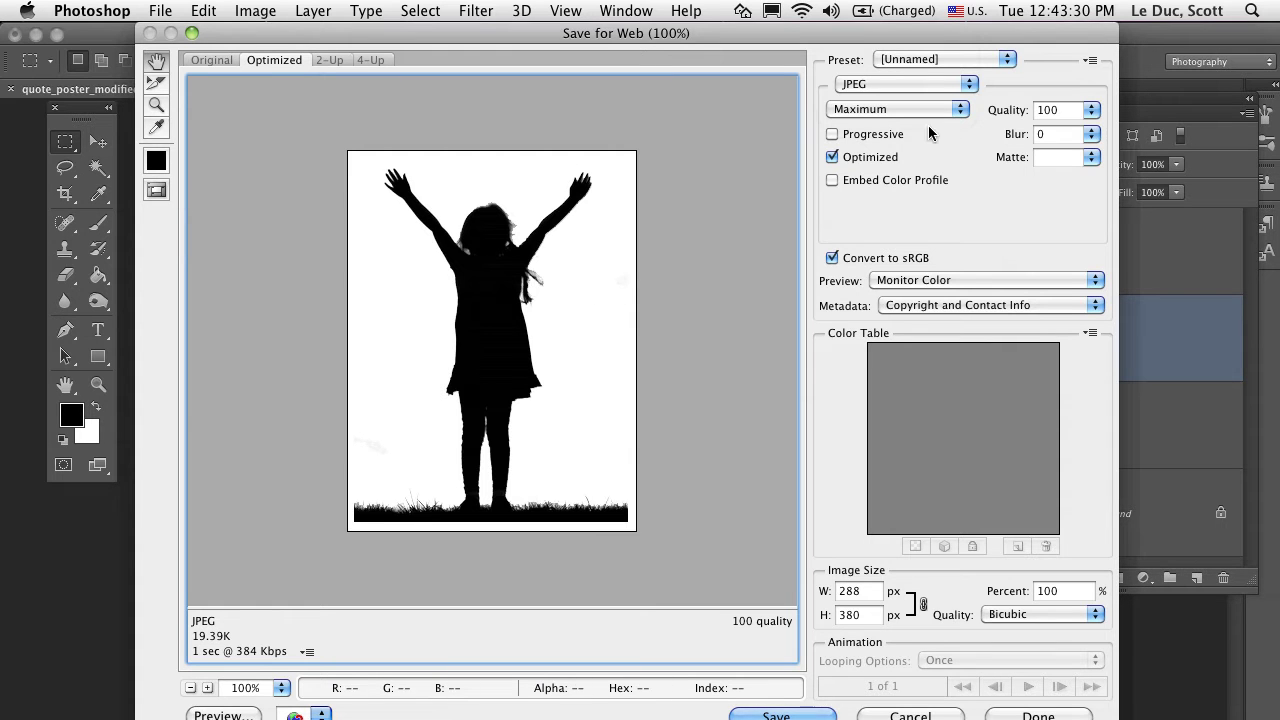
click(920, 84)
click(910, 116)
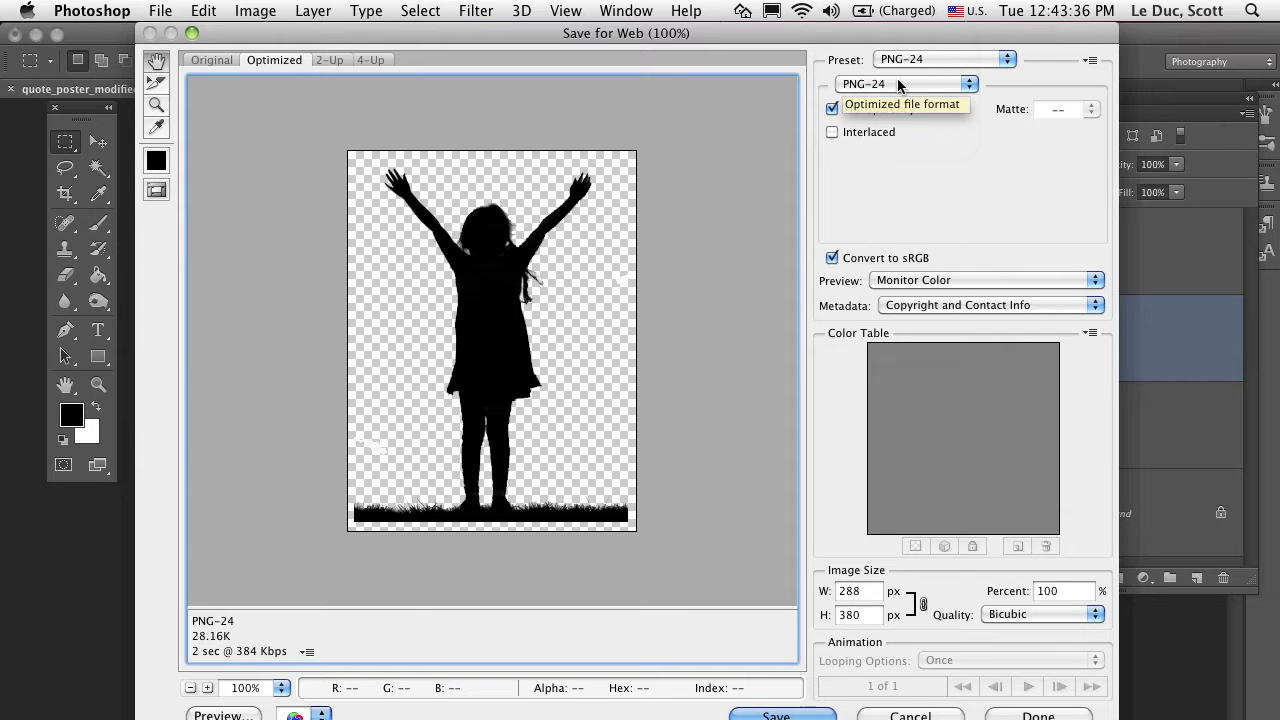
click(898, 86)
click(885, 38)
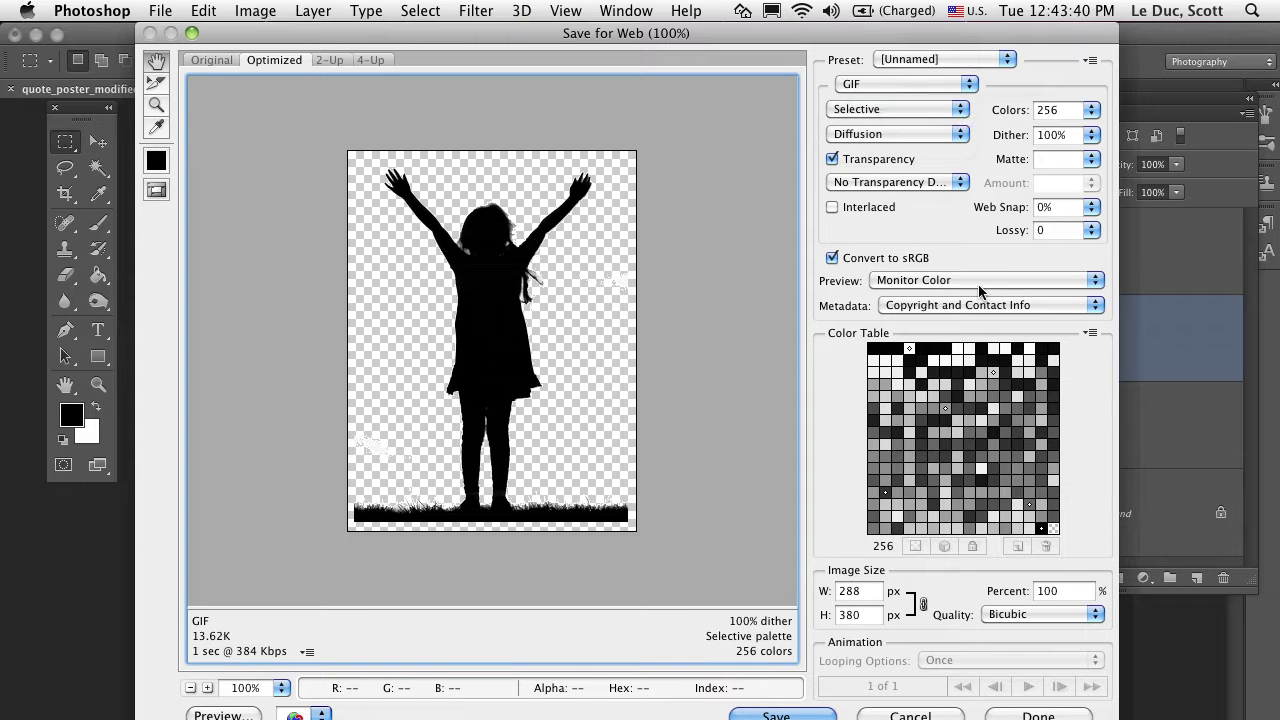
click(922, 88)
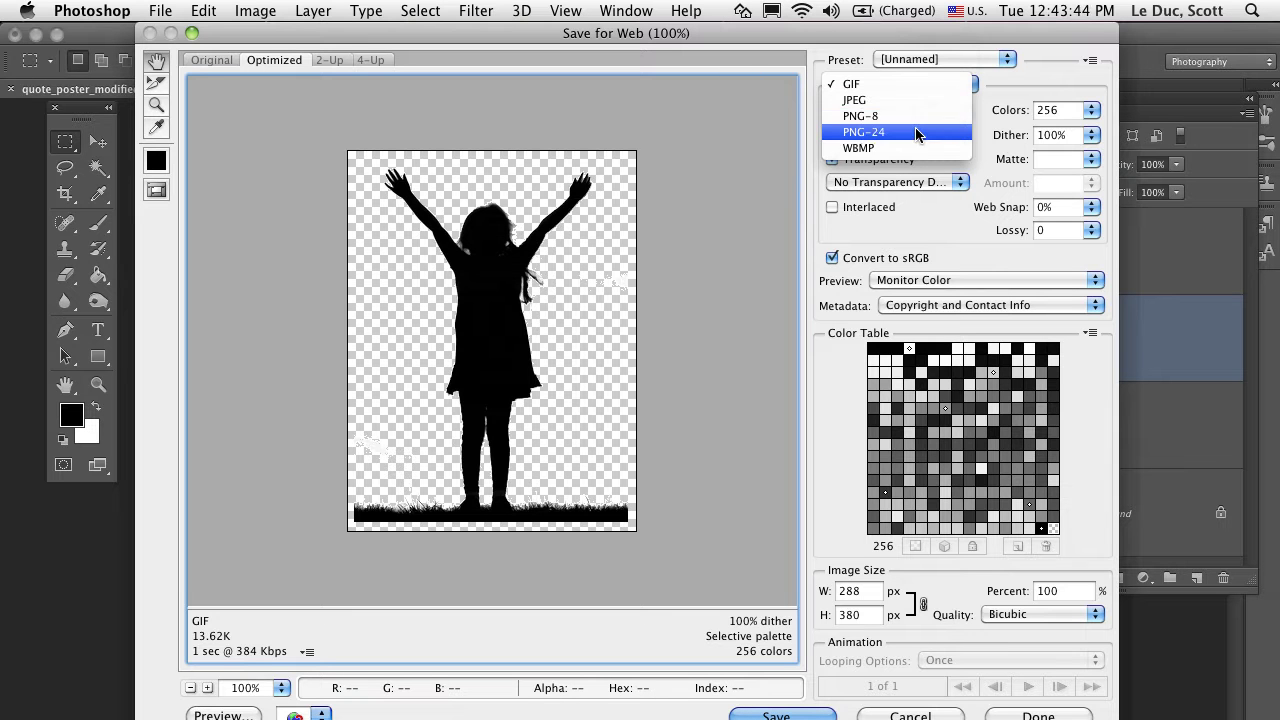
click(916, 133)
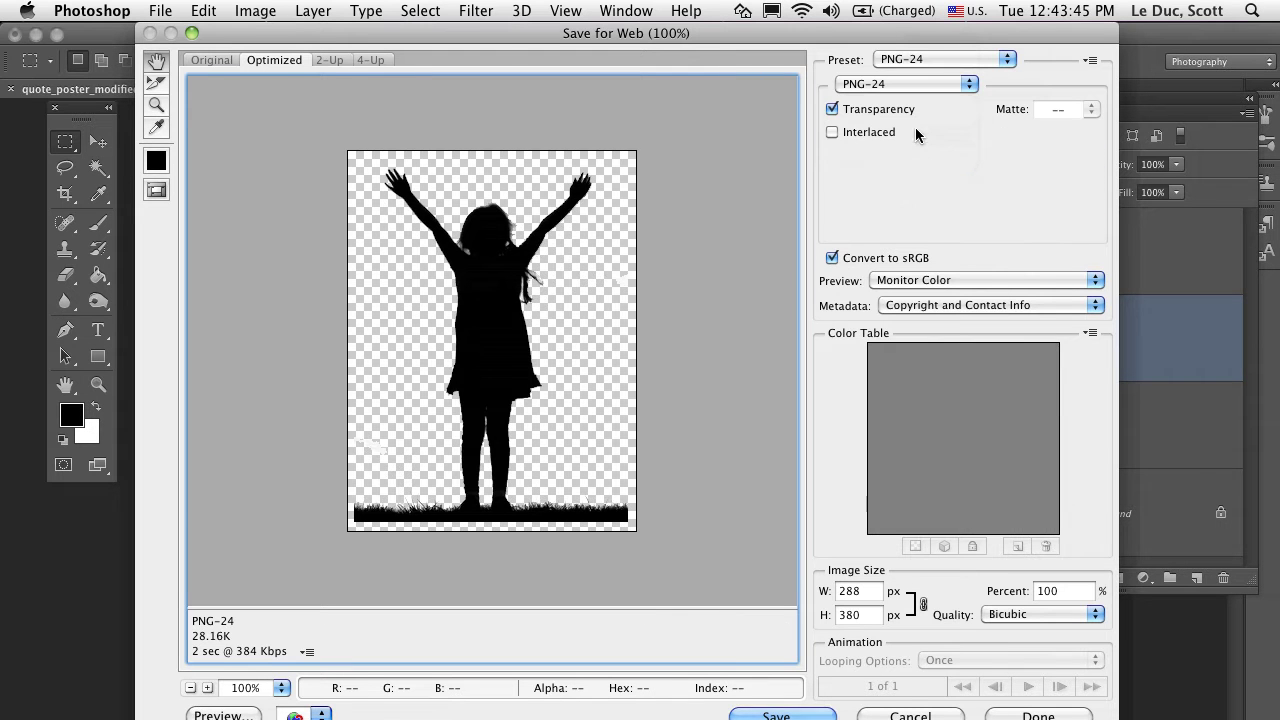
Save the optimized PNG-24 image to the Desktop as clear.png, replacing the existing file.
click(770, 716)
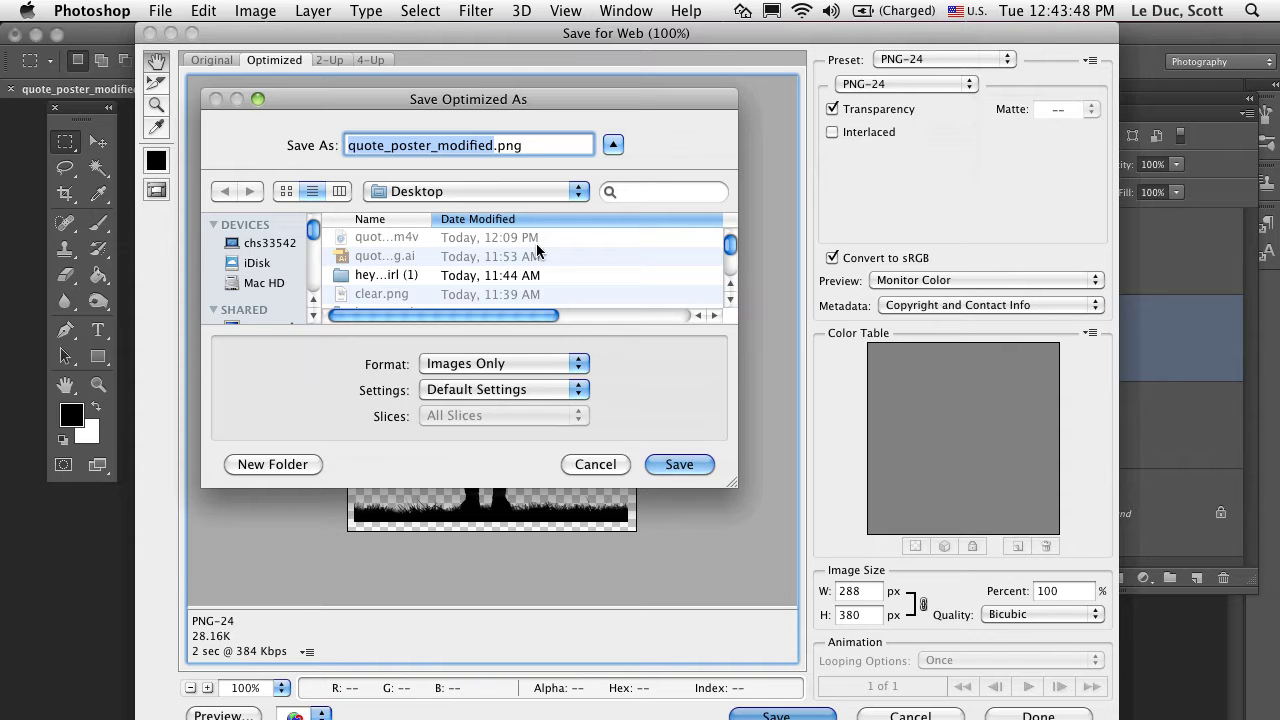
text(clear)
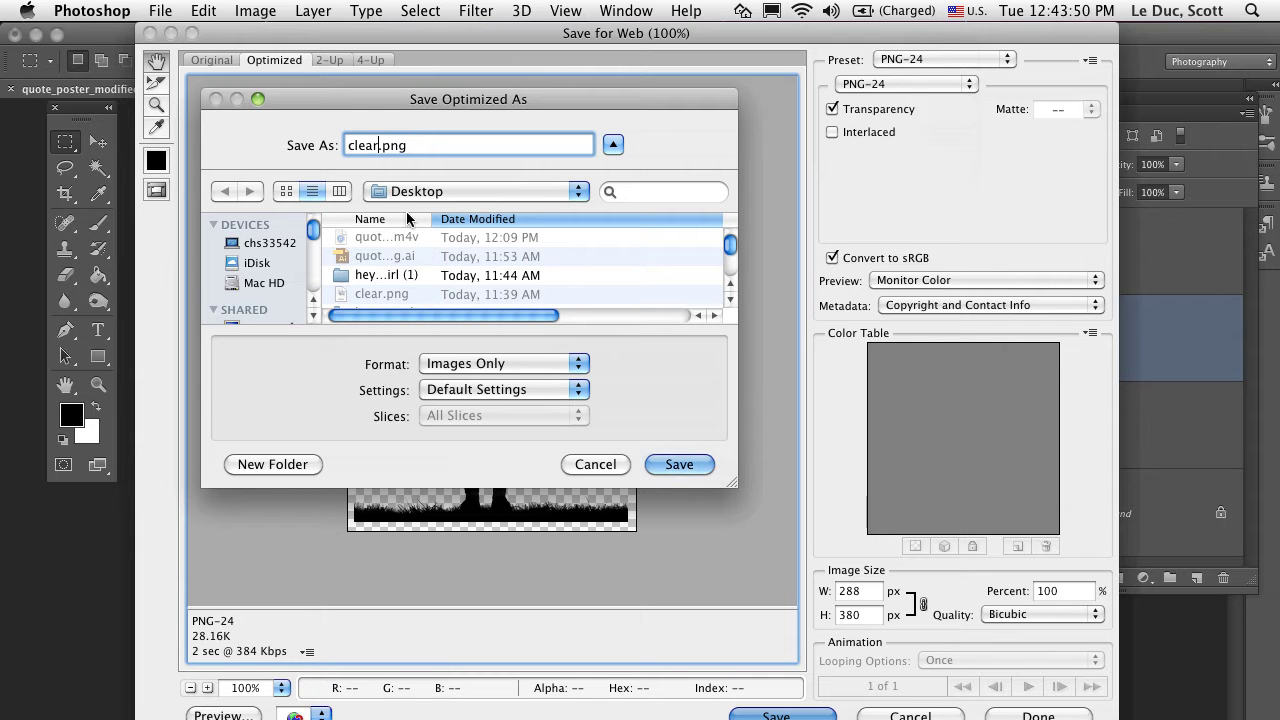
click(679, 464)
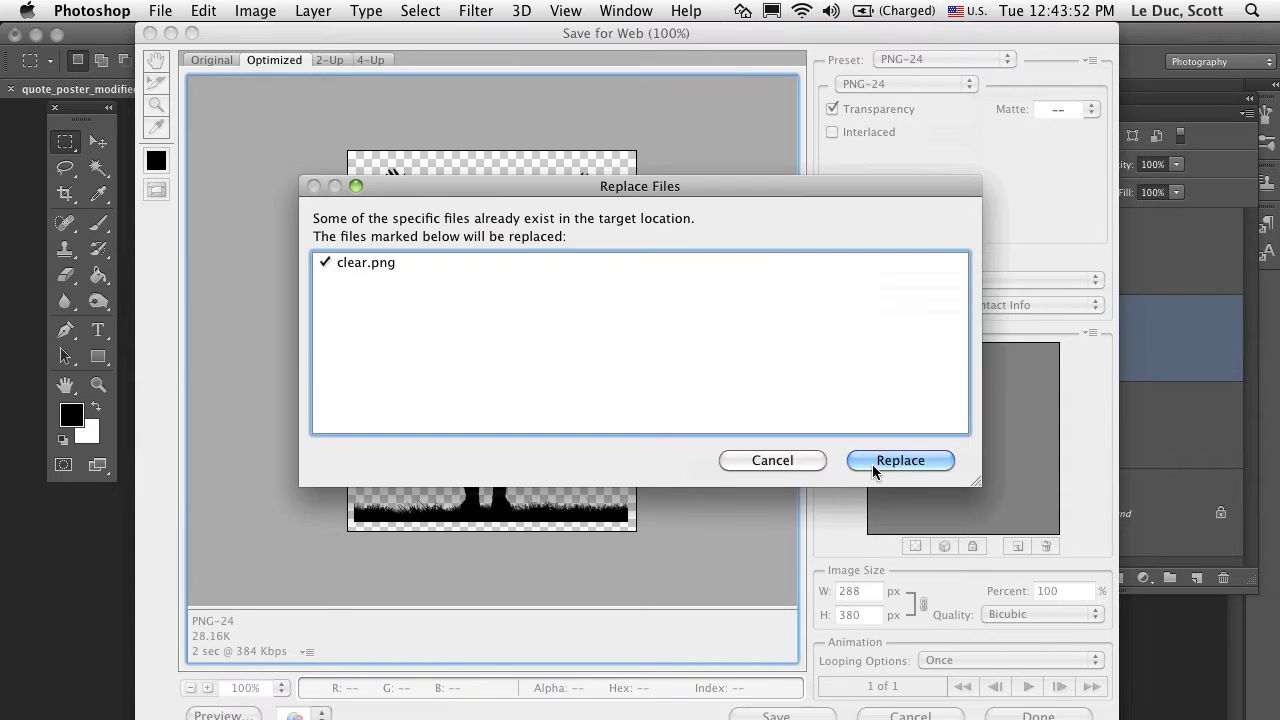
click(872, 470)
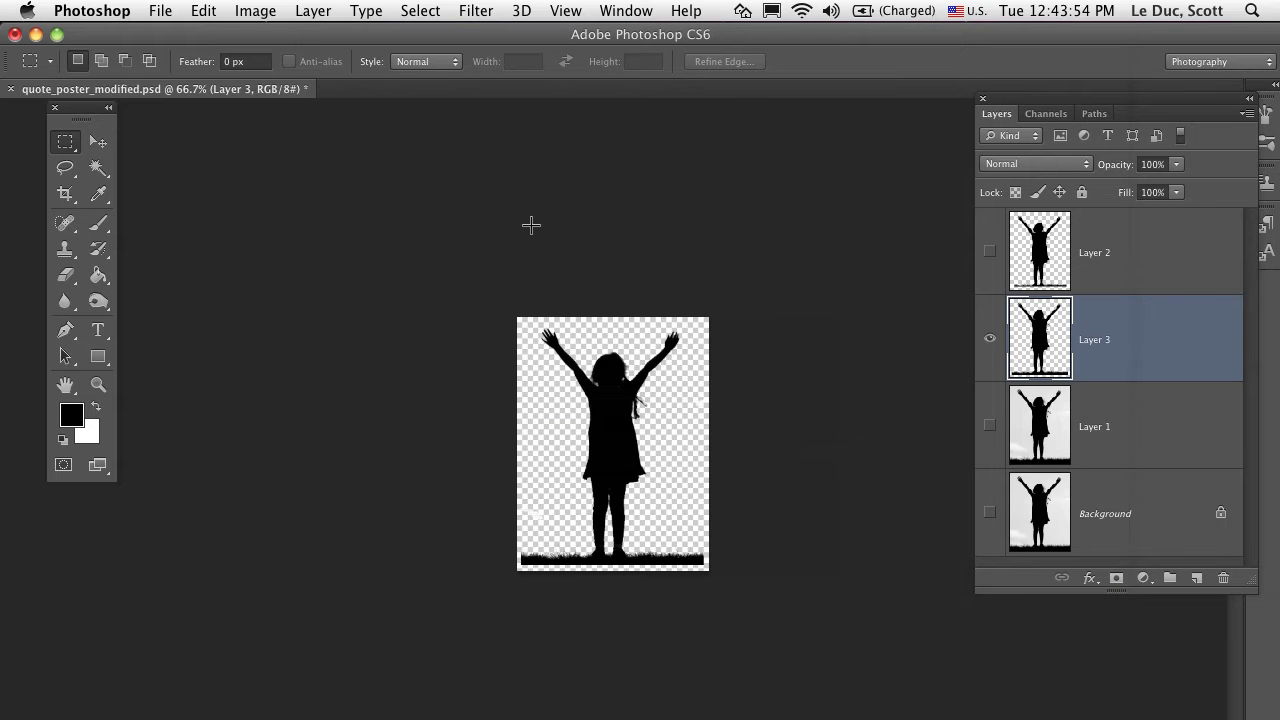
Switch to the poster document in Illustrator, enter artboard editing from Document Setup, and return to the Selection tool.
key(super+Tab)
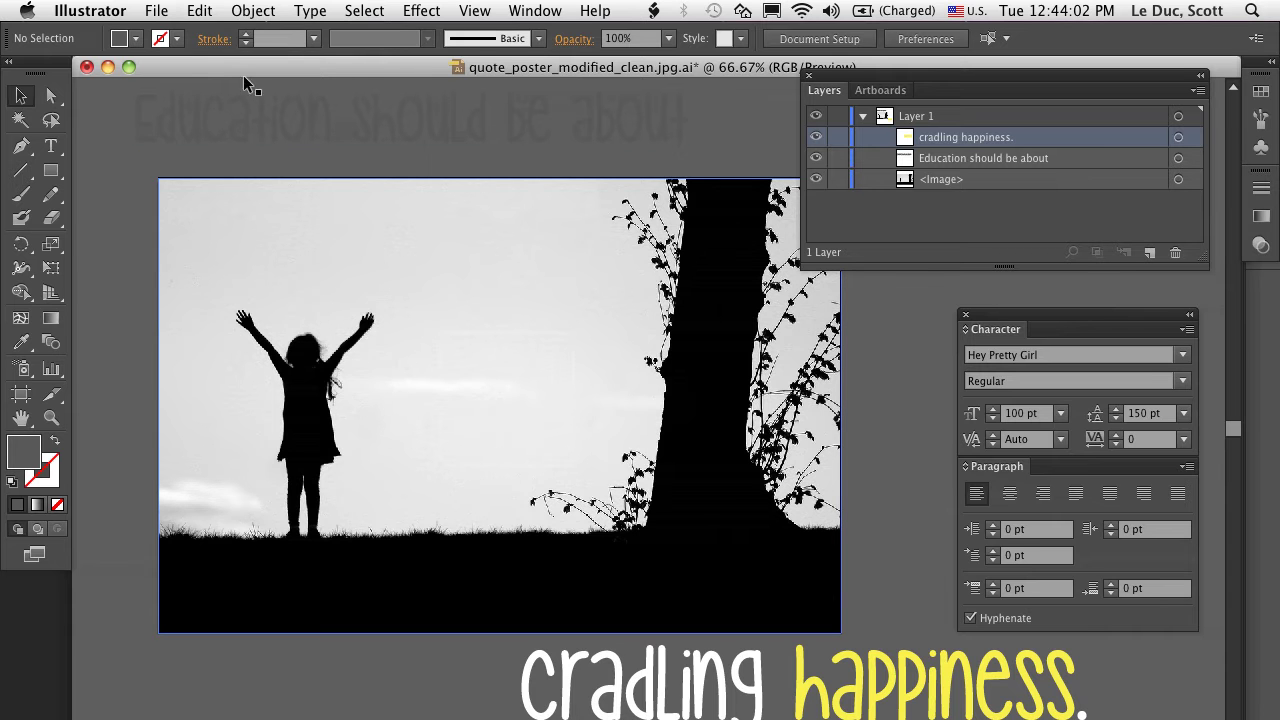
click(156, 10)
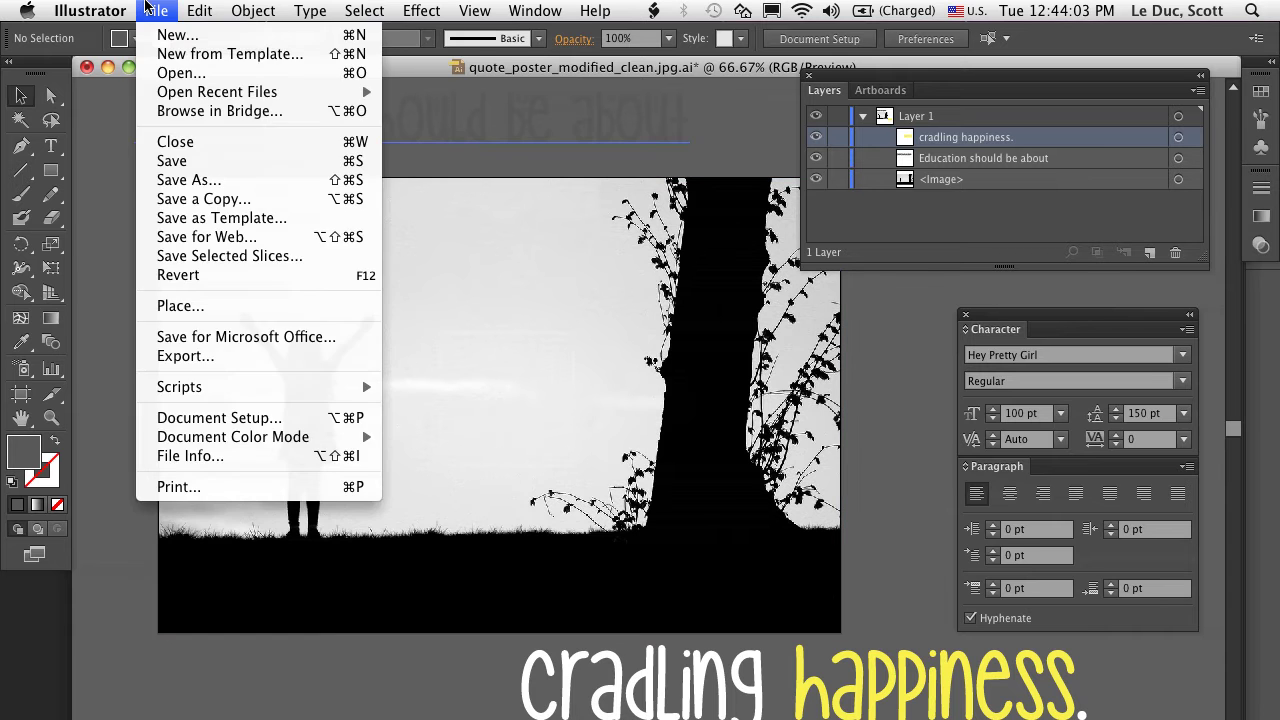
click(320, 425)
click(653, 118)
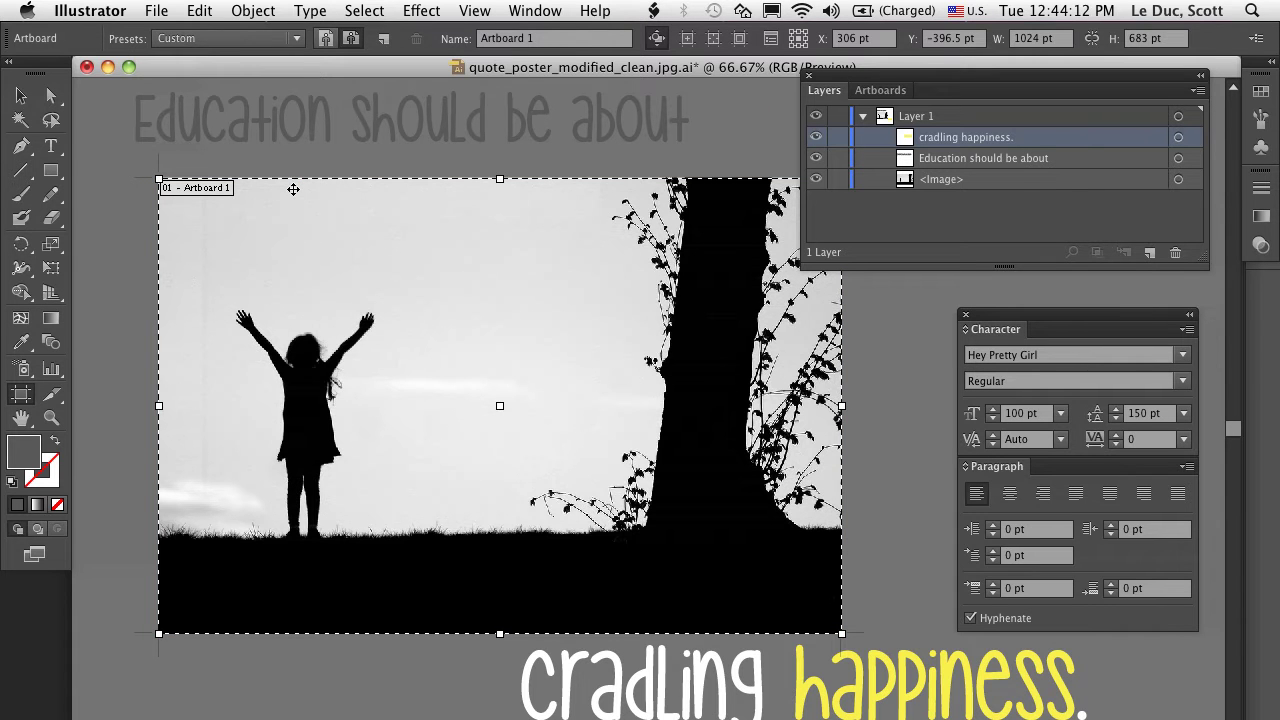
click(20, 94)
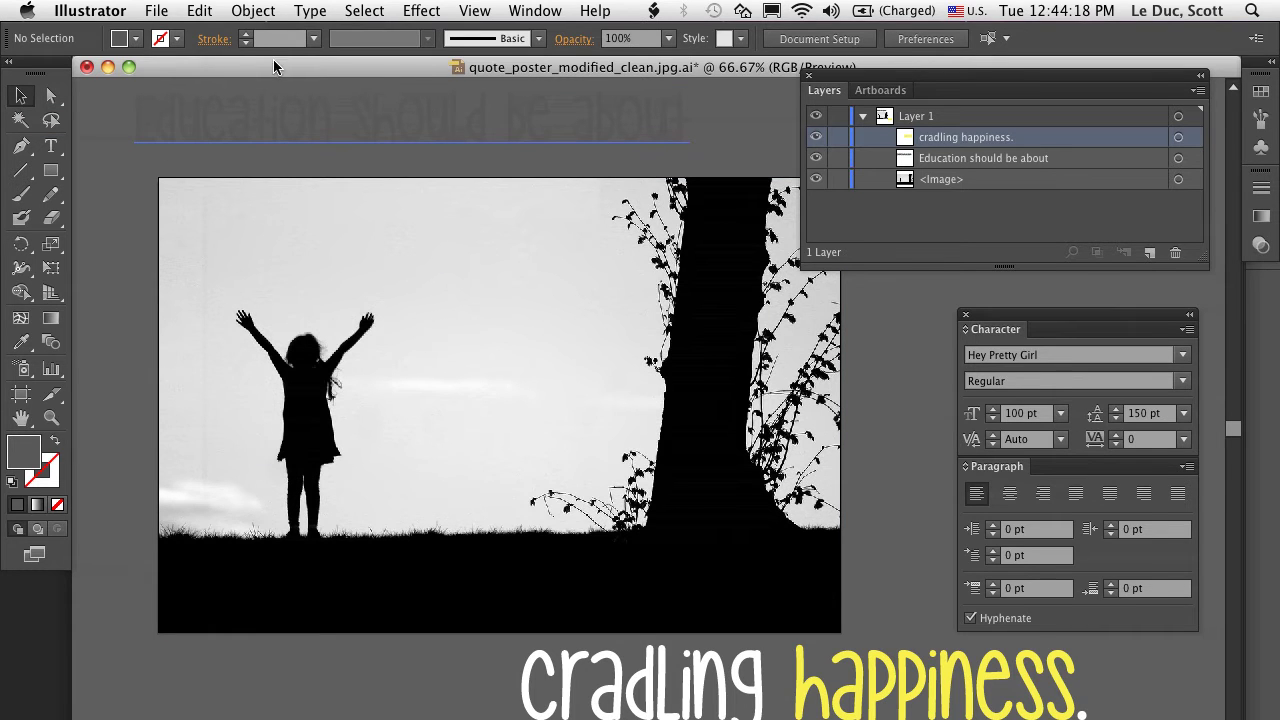
Move the "Education should be about" text from above the artboard down onto the sky of the picture and deselect it.
click(276, 120)
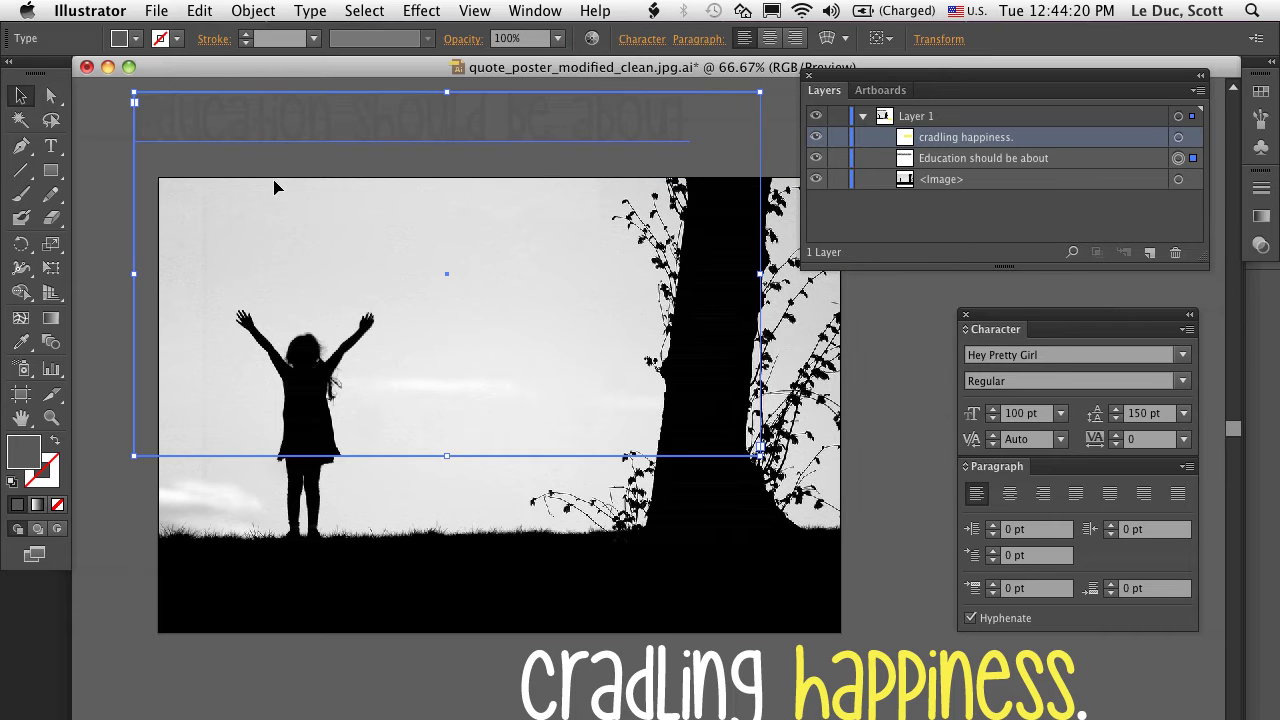
drag(276, 187, 318, 323)
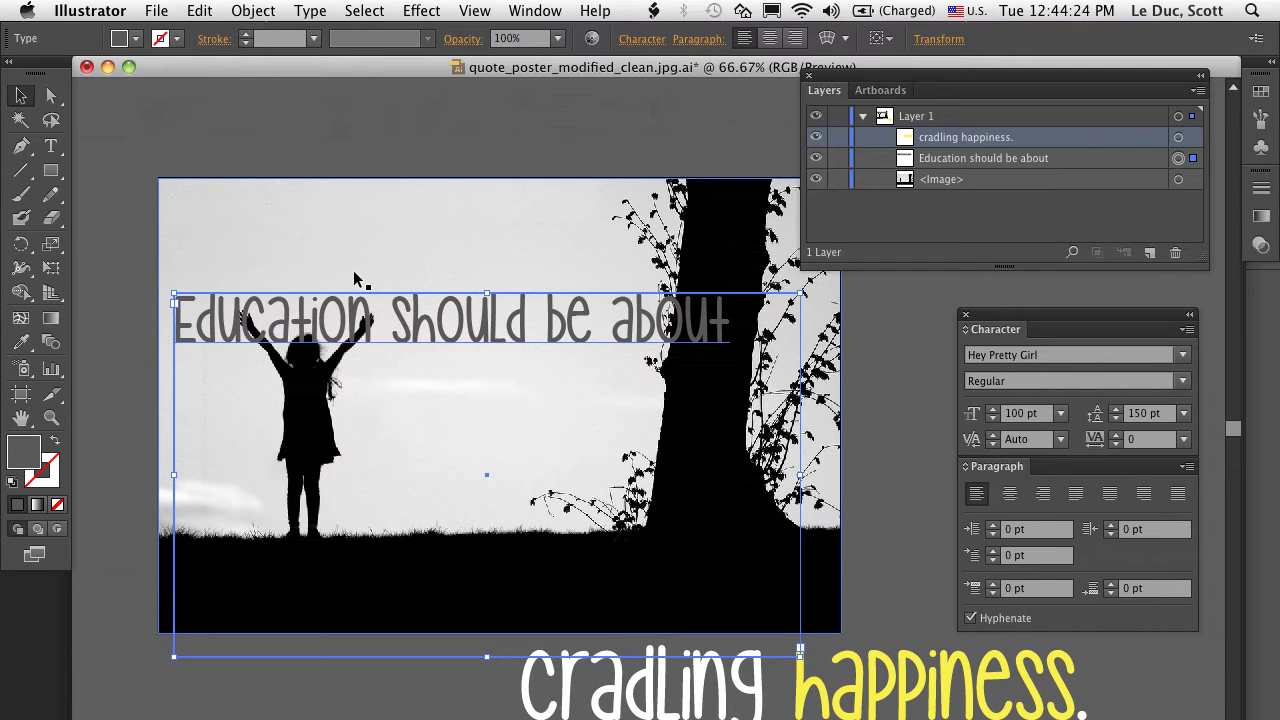
click(128, 258)
click(158, 10)
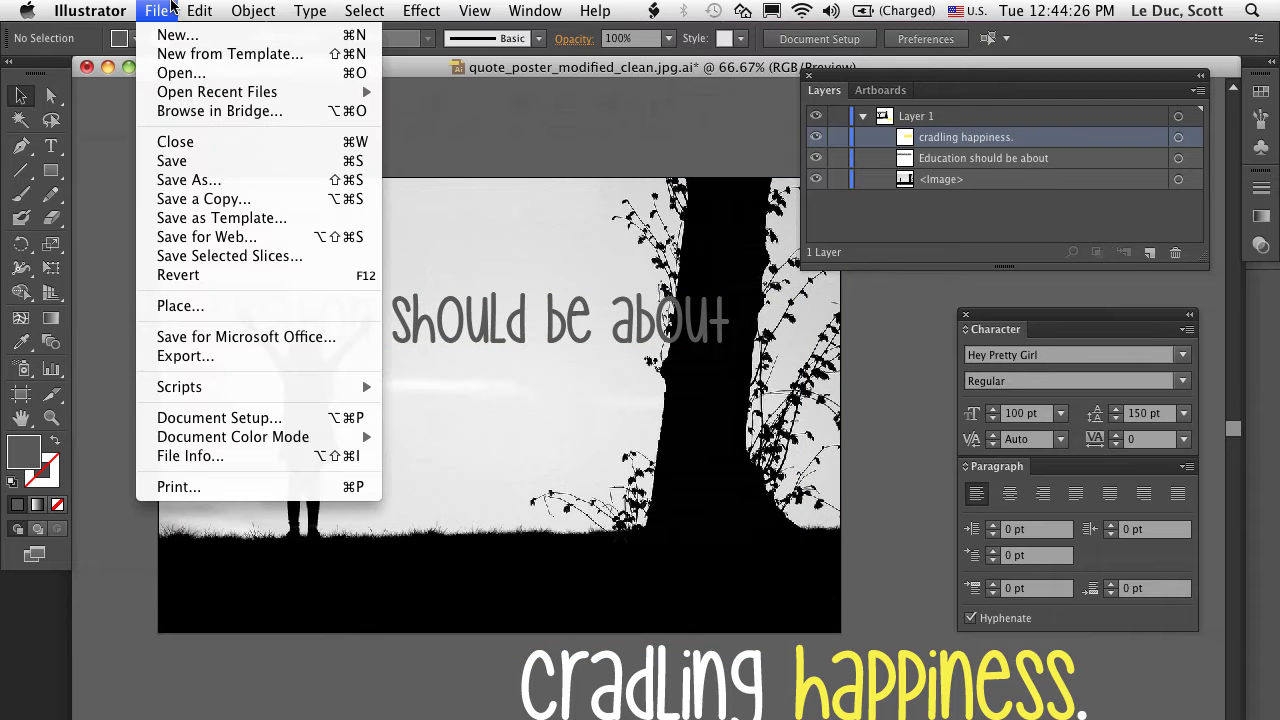
click(195, 311)
key(Escape)
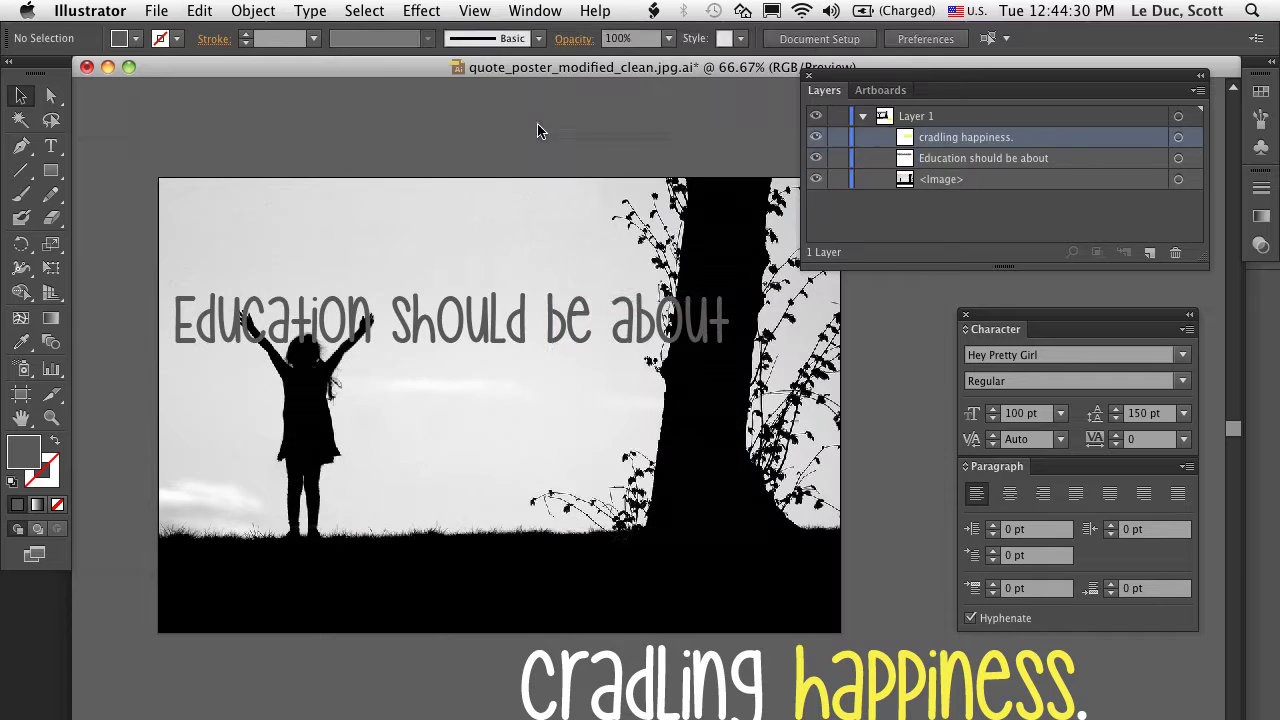
Place the clear.png cutout over the girl in the picture, nudge it down until it lines up with her, and deselect it.
drag(630, 411, 316, 403)
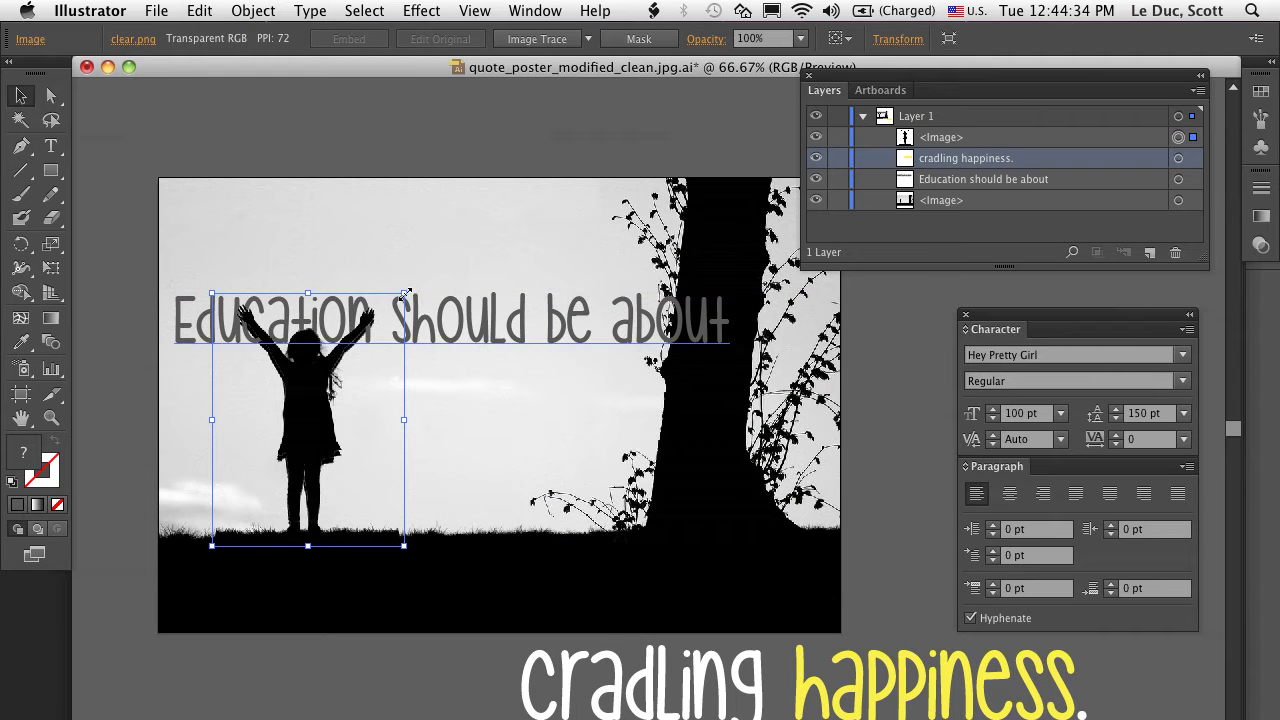
key(Down)
key(Down)
key(Down)
key(Down)
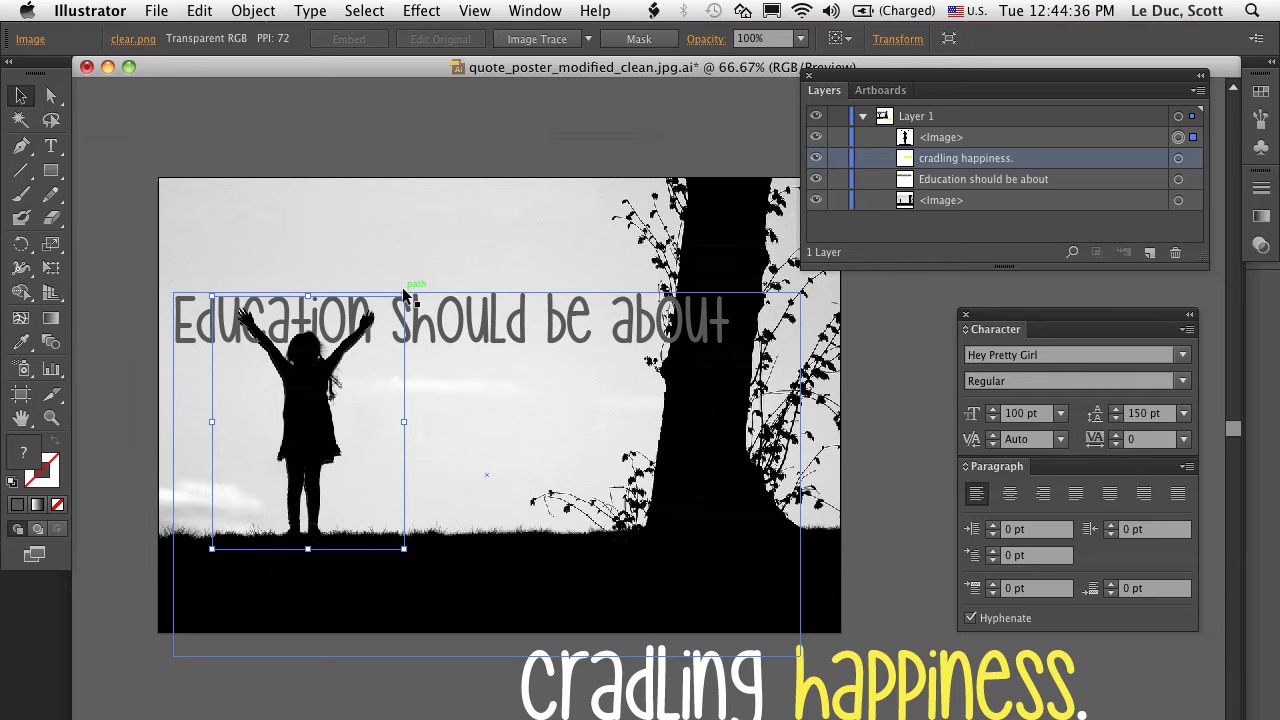
key(Down)
key(Down)
key(Down)
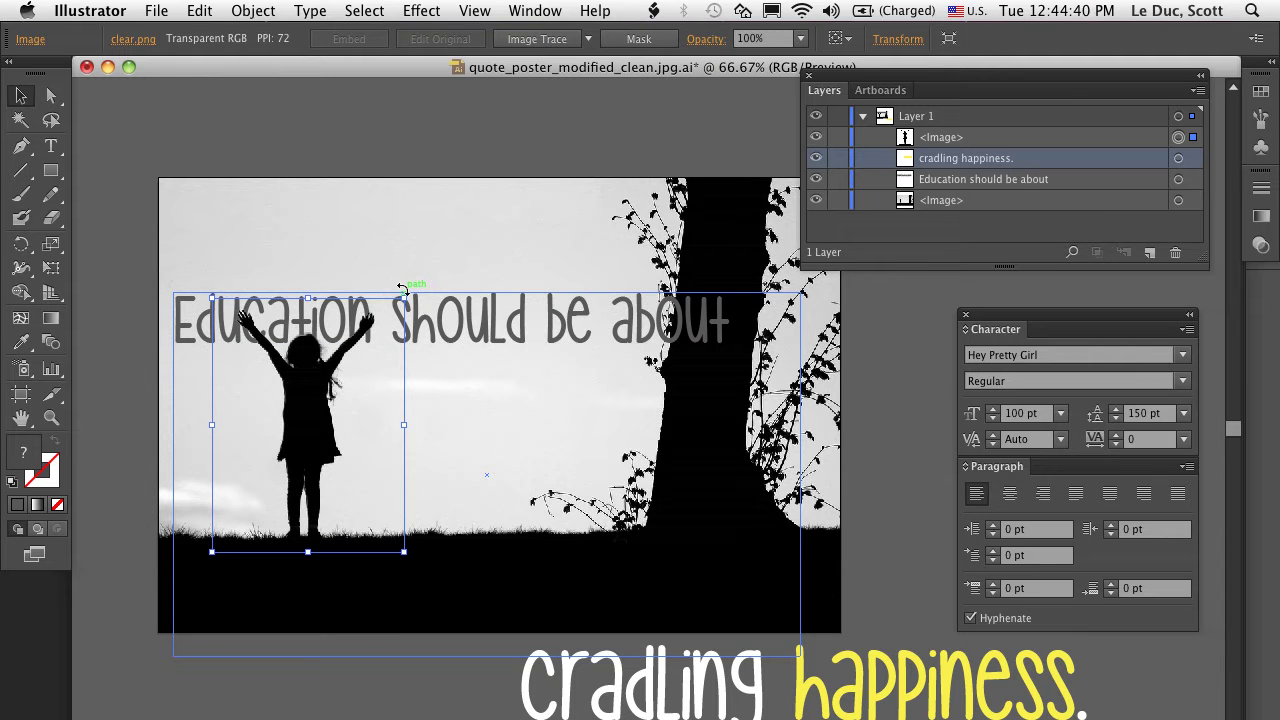
click(184, 112)
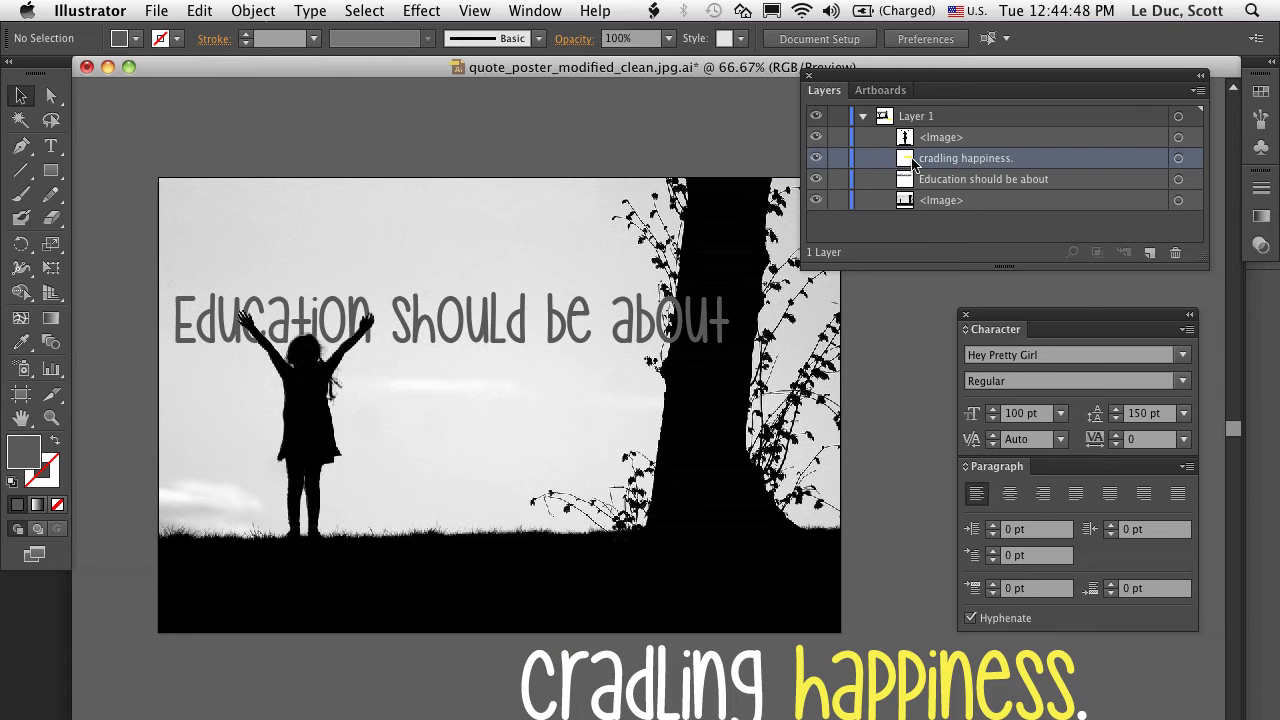
Hide and show the "cradling happiness." text, the "Education should be about" text and the background image one after another to check the stacking.
click(817, 160)
click(817, 160)
click(816, 180)
click(816, 180)
click(817, 201)
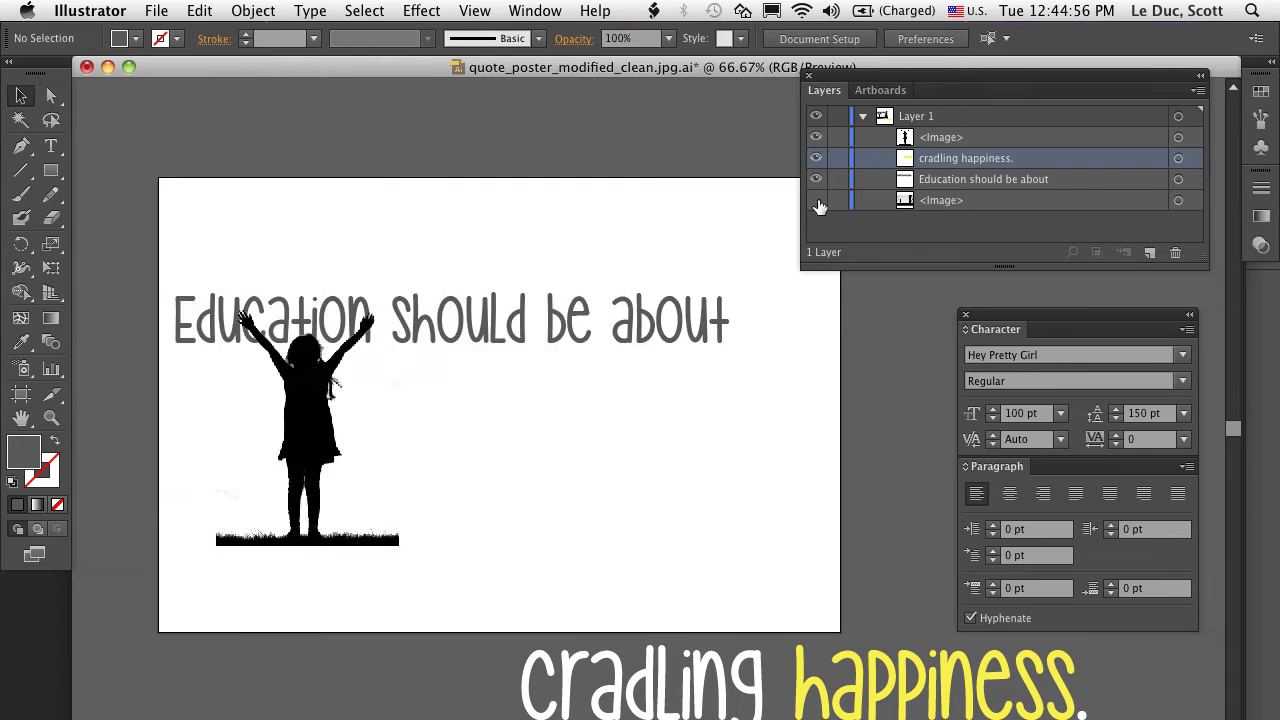
click(817, 201)
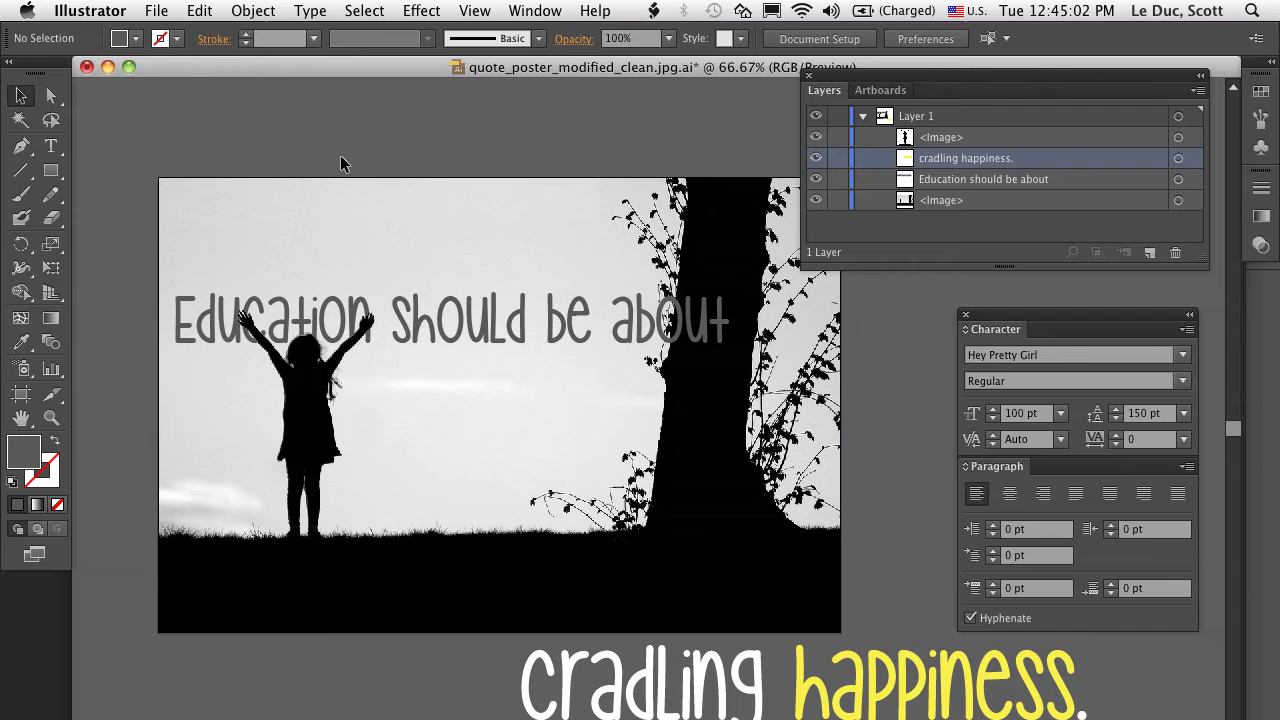
Select the whole "Education should be about" text, hide the layer list, and bring the character and paragraph settings up beside the artwork.
click(440, 318)
triple_click(438, 315)
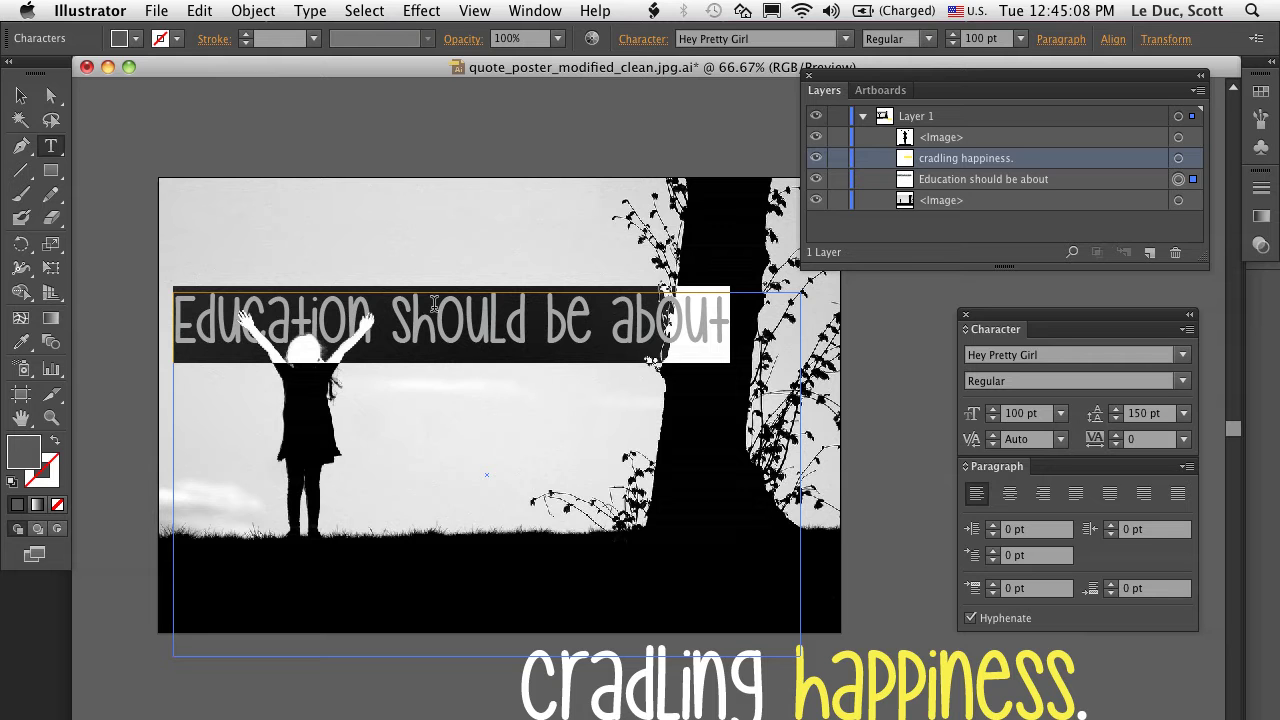
click(967, 316)
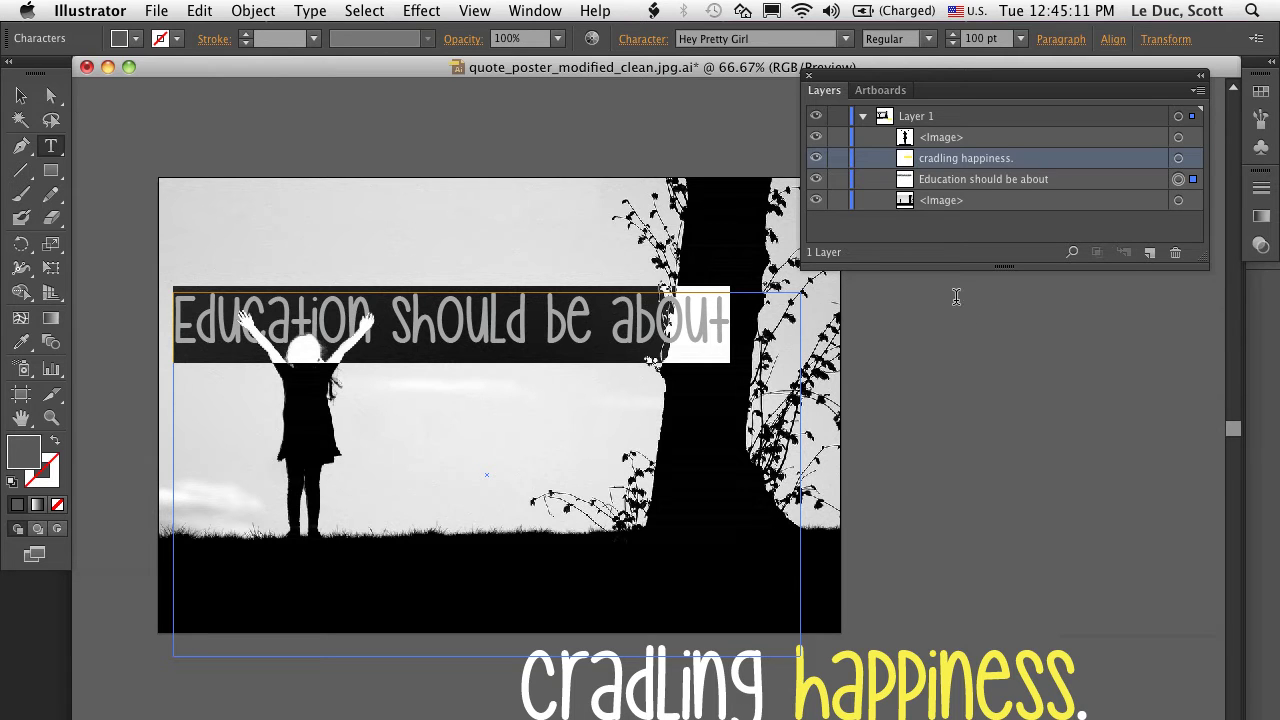
click(808, 76)
click(531, 10)
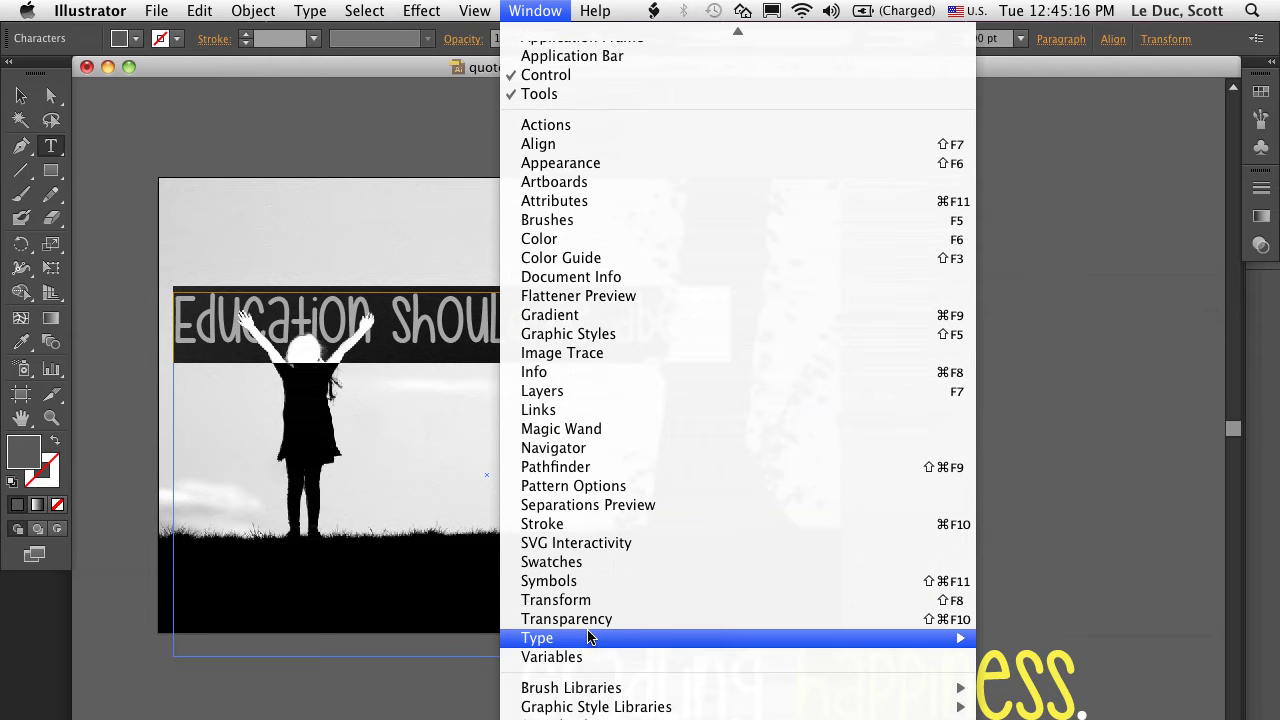
mouse_move(601, 639)
click(1020, 638)
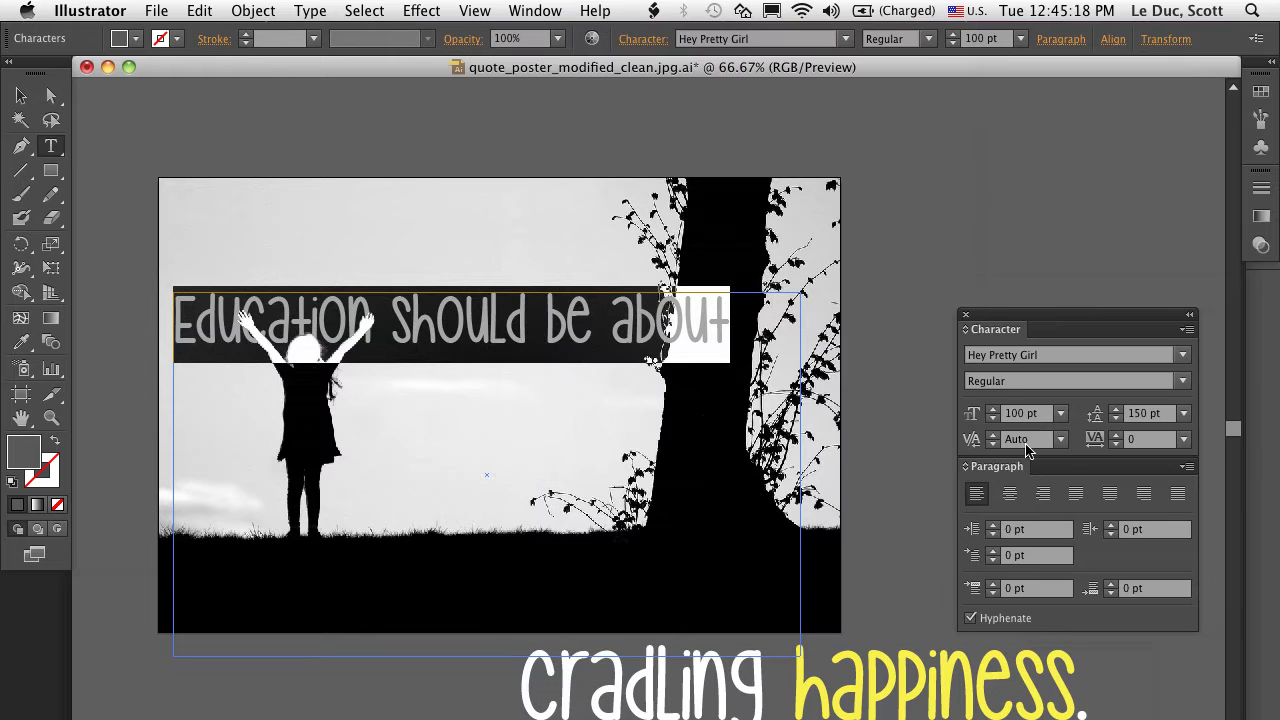
drag(1068, 298, 936, 190)
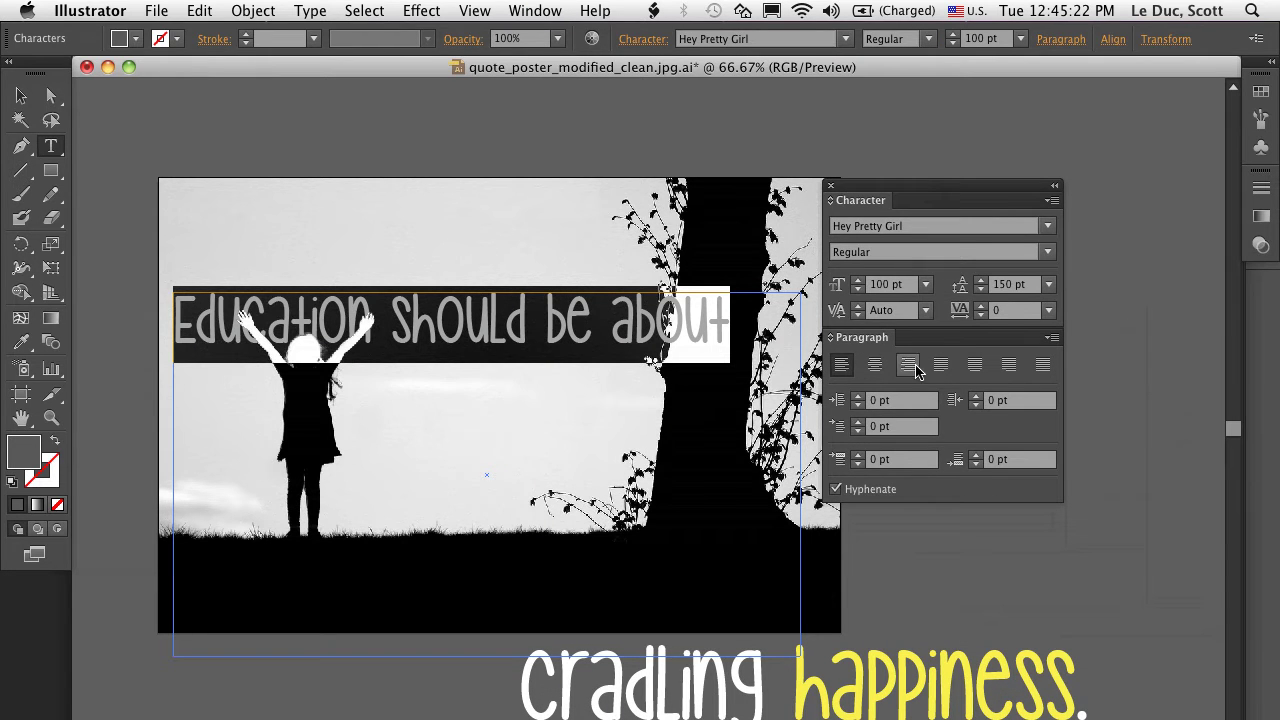
Browse the font list, keep Hey Pretty Girl, and raise the selected text's font size to 107 pt.
click(1048, 225)
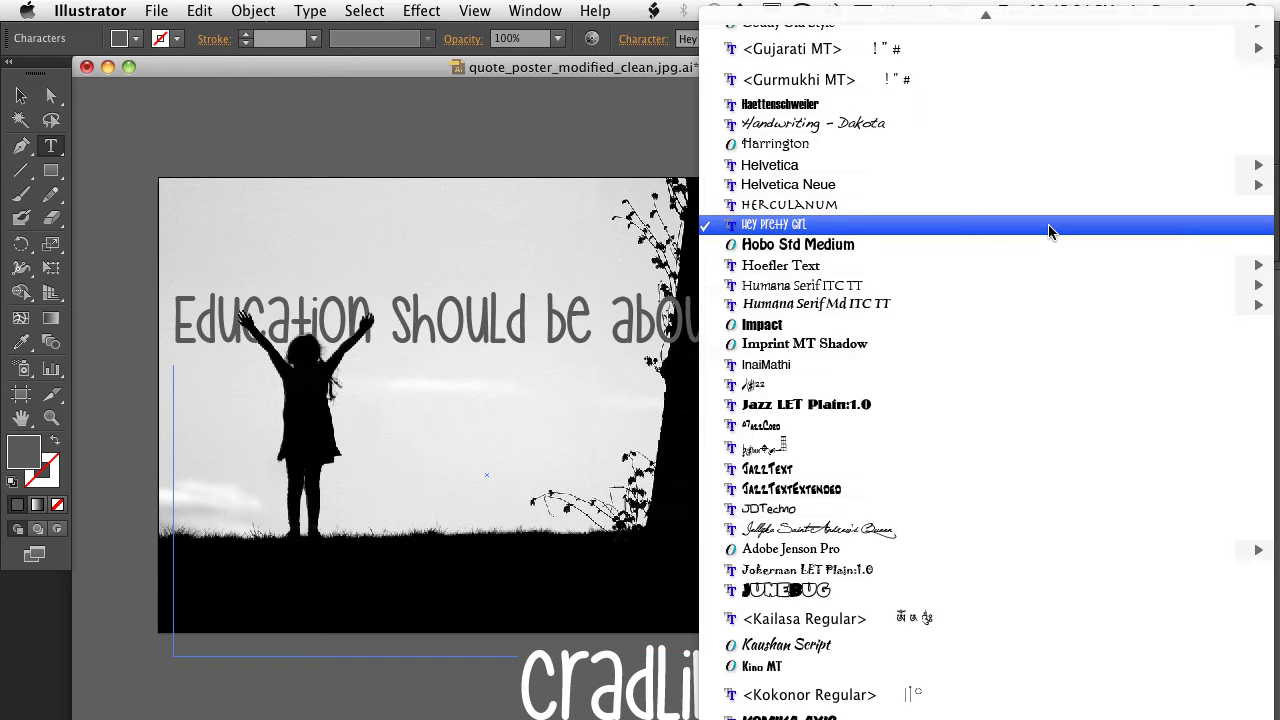
click(1048, 225)
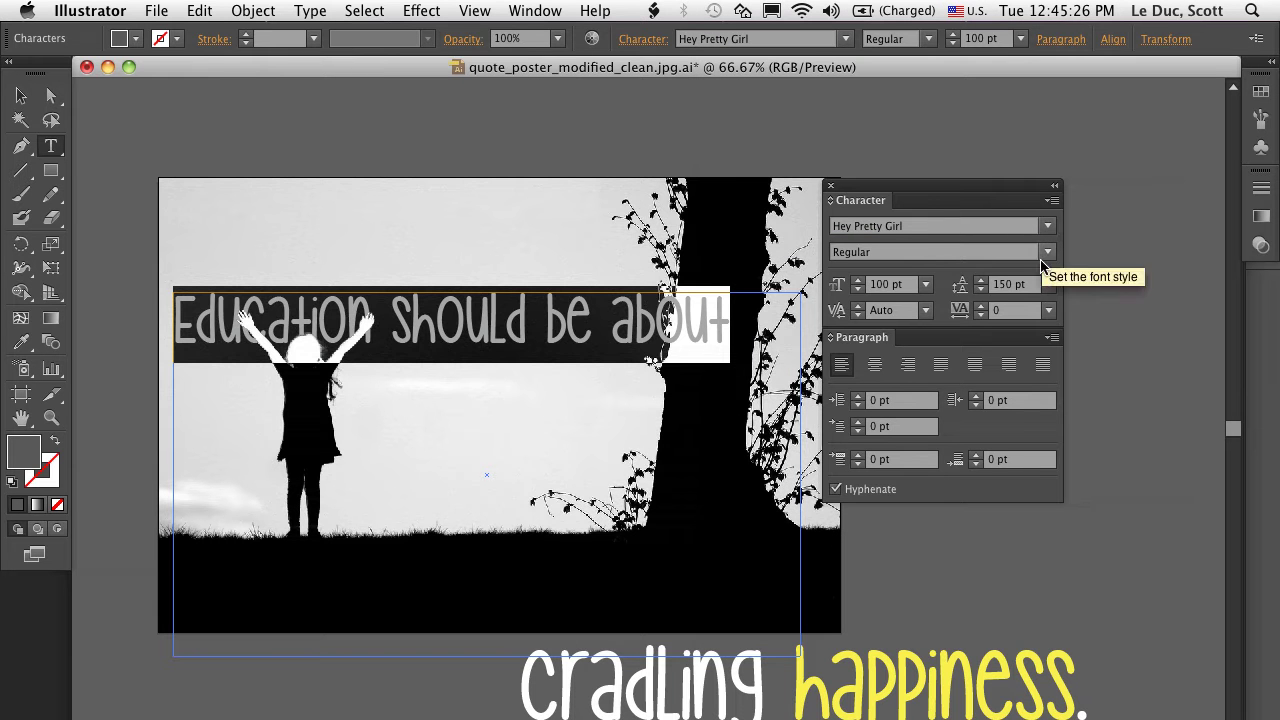
click(858, 281)
click(858, 281)
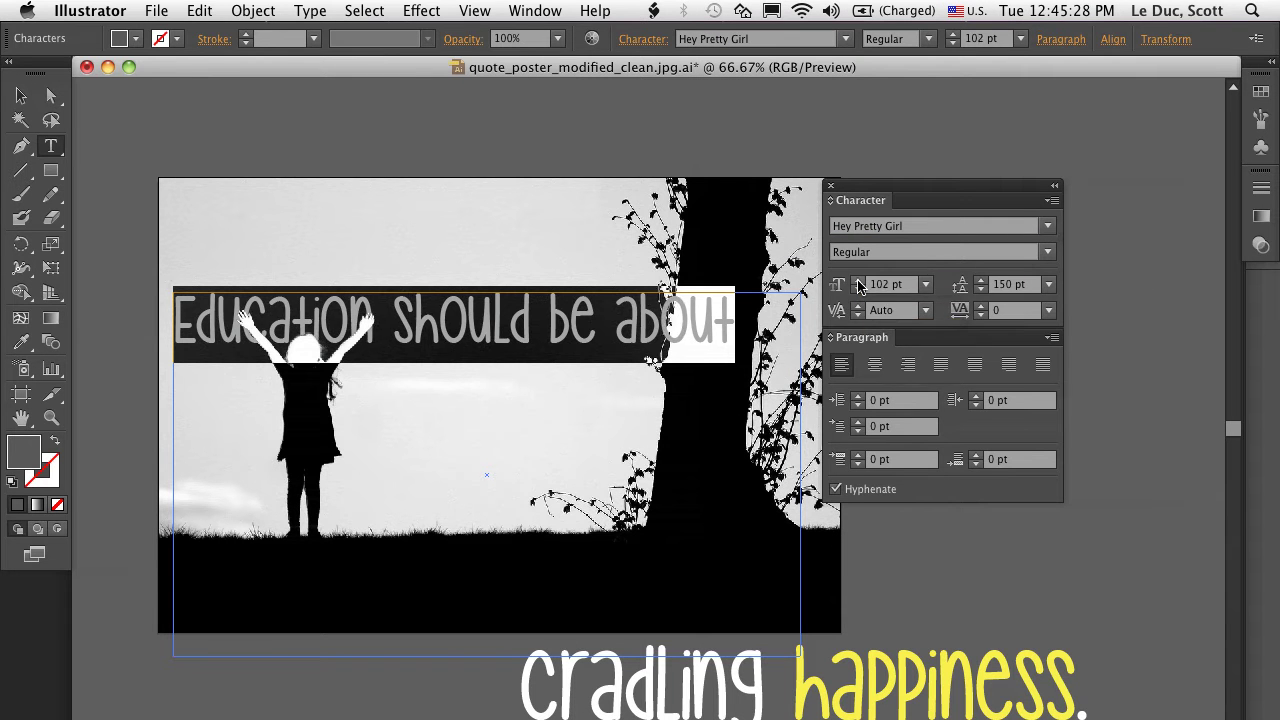
click(858, 281)
click(858, 281)
click(858, 281)
click(858, 281)
click(858, 281)
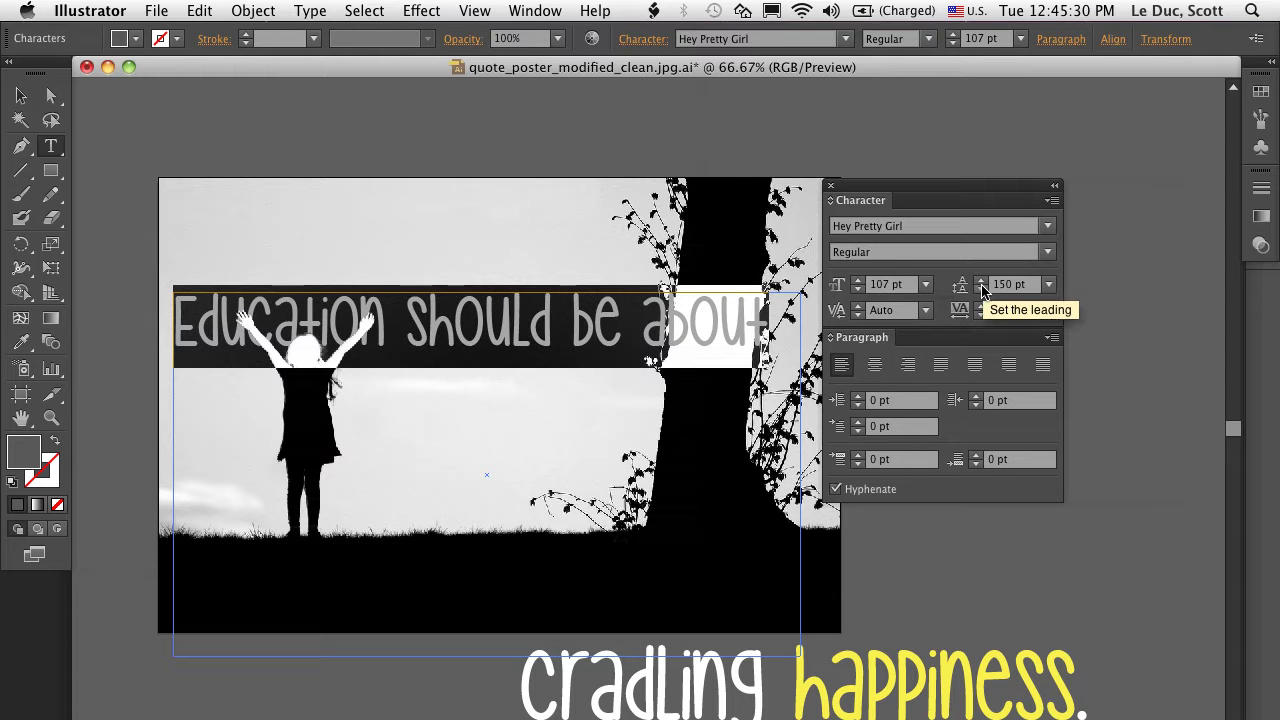
Break the text before "be about" onto a second line and reduce the leading of both lines to 136 pt.
click(612, 318)
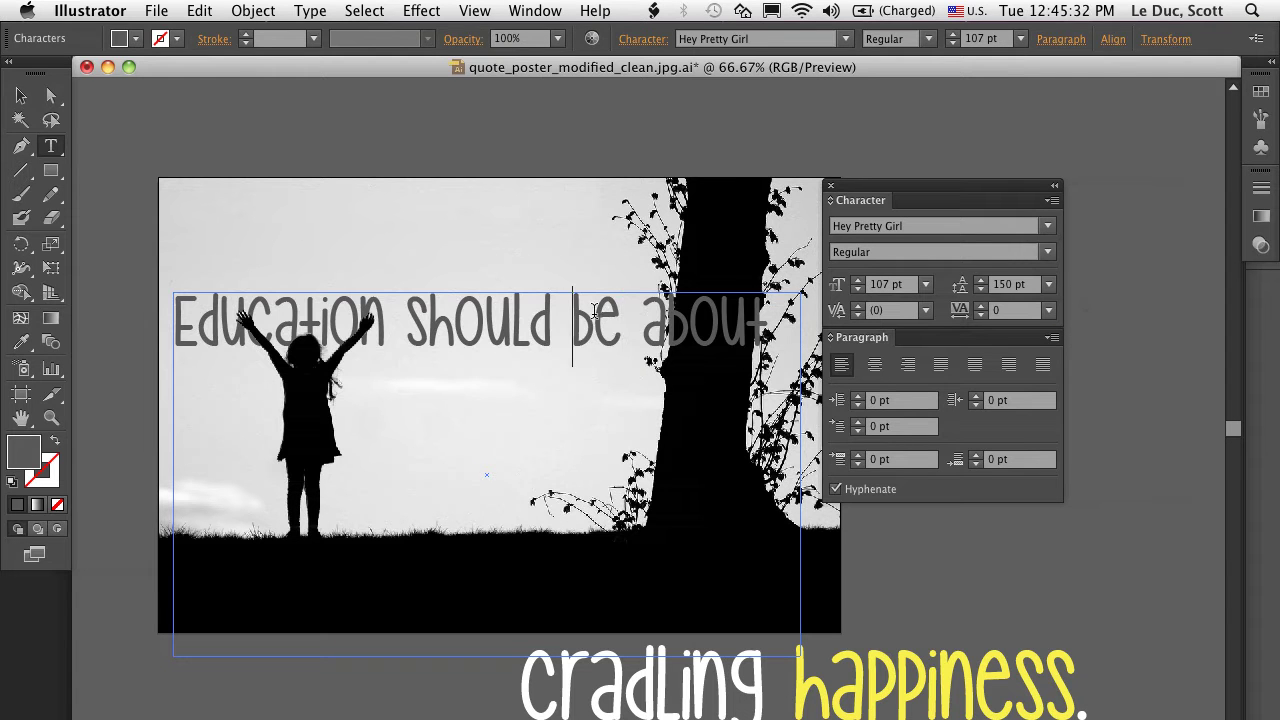
key(Return)
drag(383, 430, 182, 340)
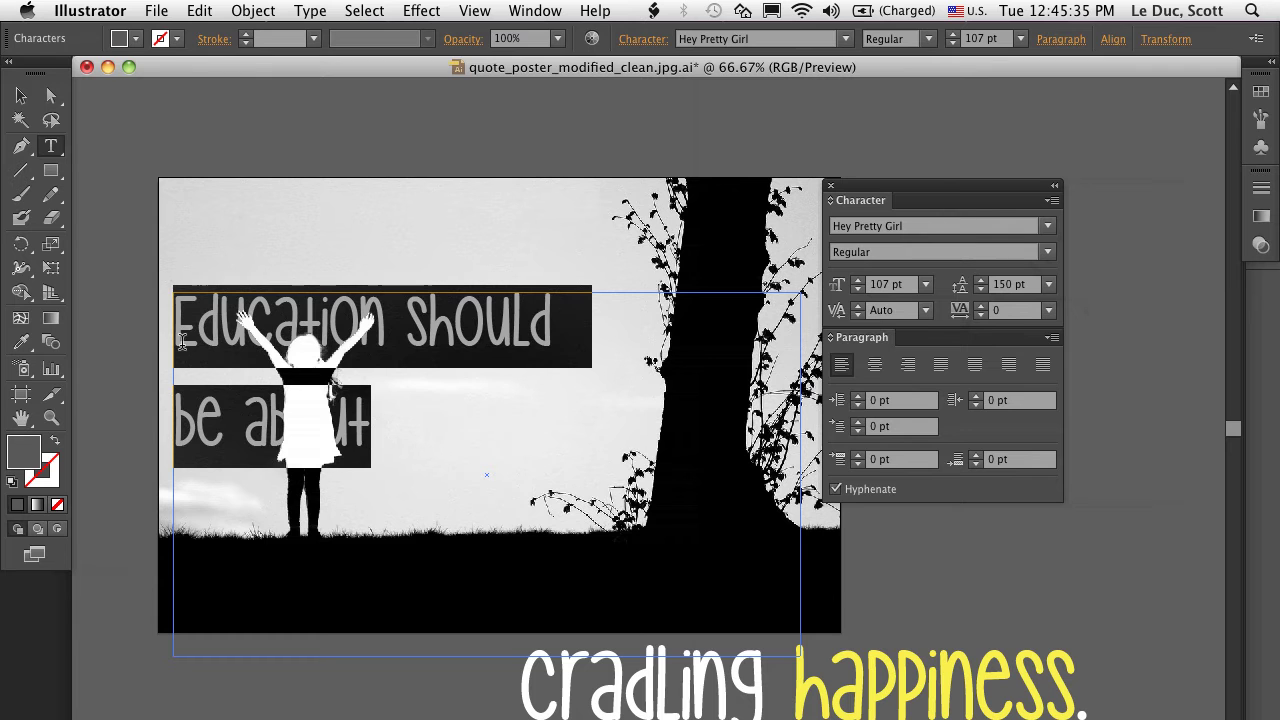
click(981, 289)
click(981, 289)
click(981, 289)
click(981, 289)
click(981, 289)
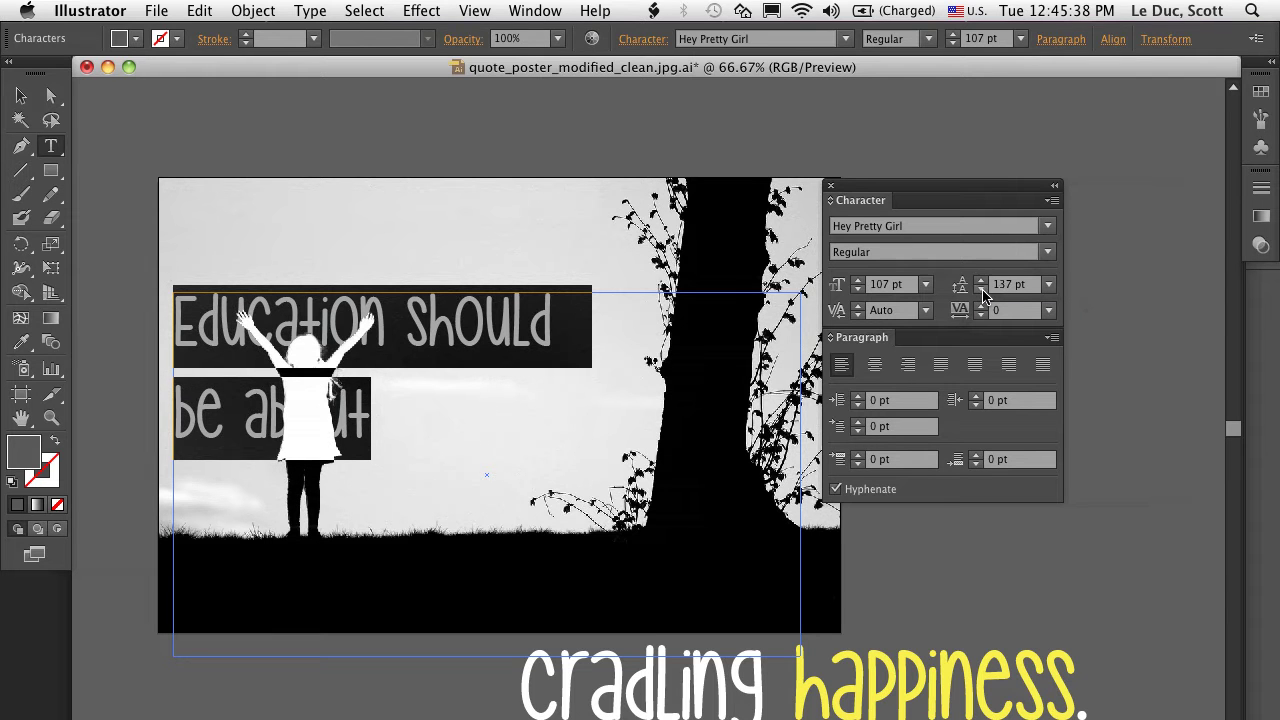
click(981, 289)
Set the leading of the selected two-line text to 100 pt.
click(962, 290)
text(136)
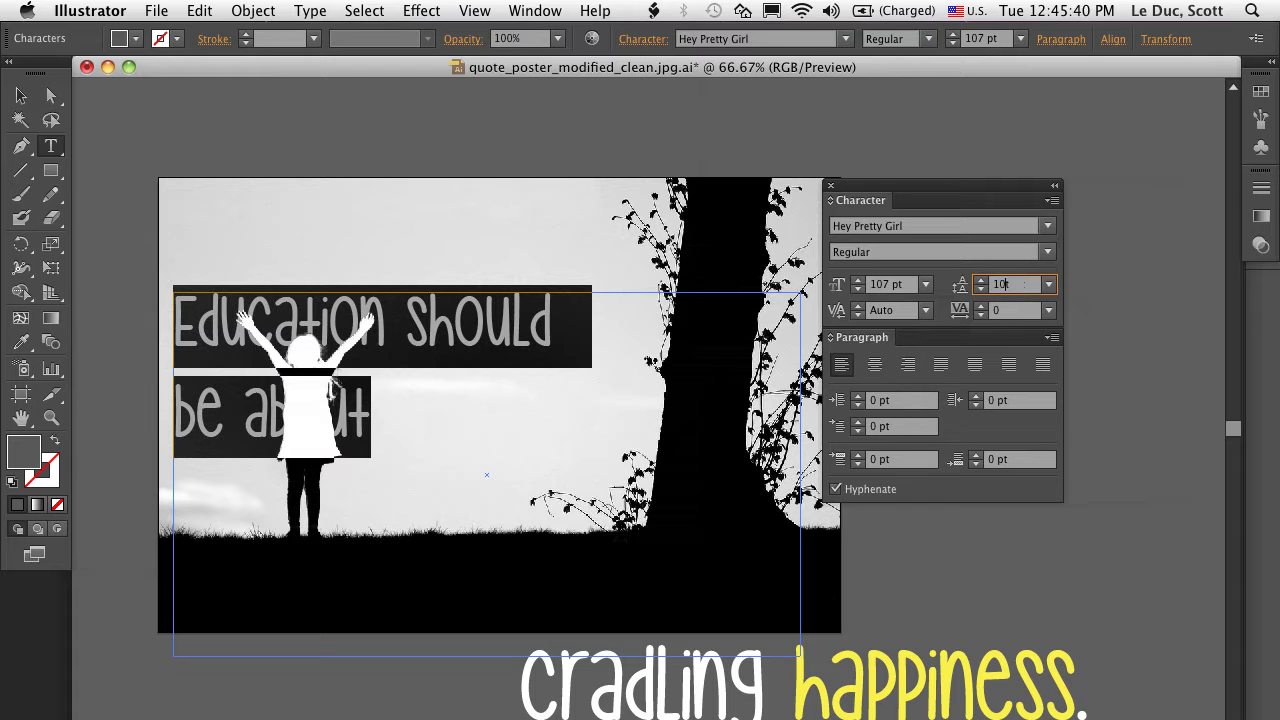
key(Return)
click(962, 290)
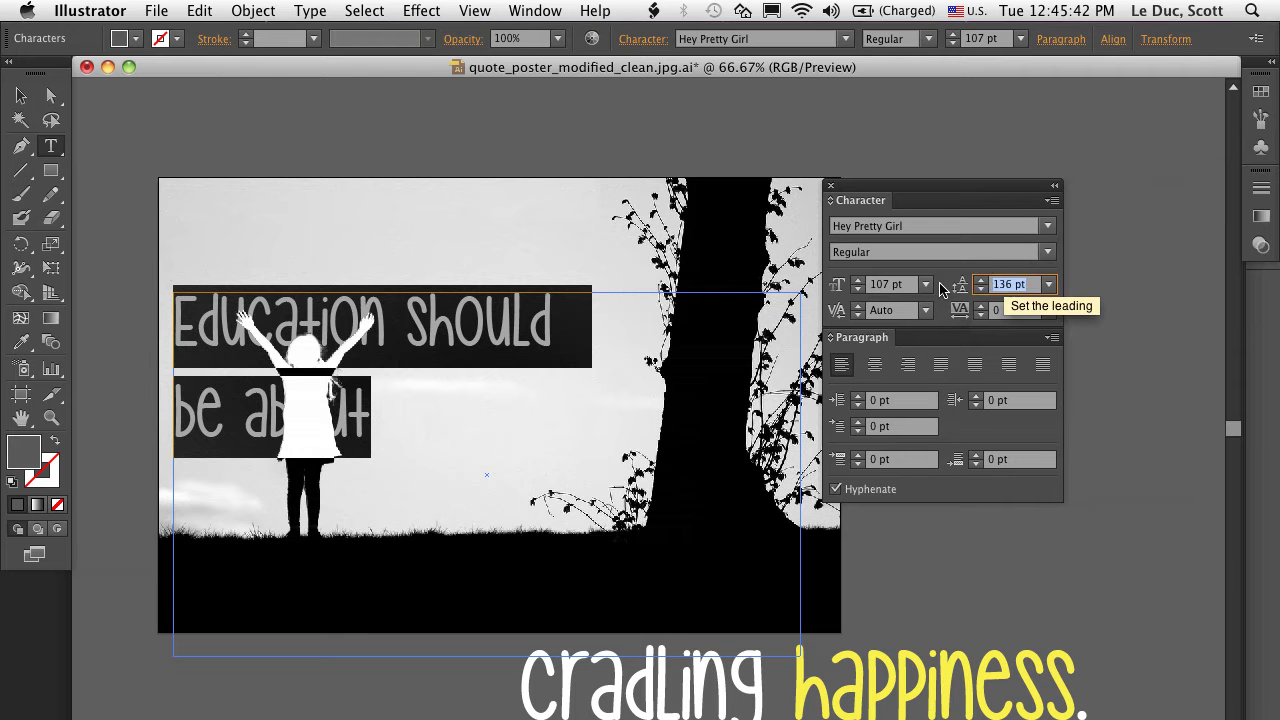
text(100)
key(Return)
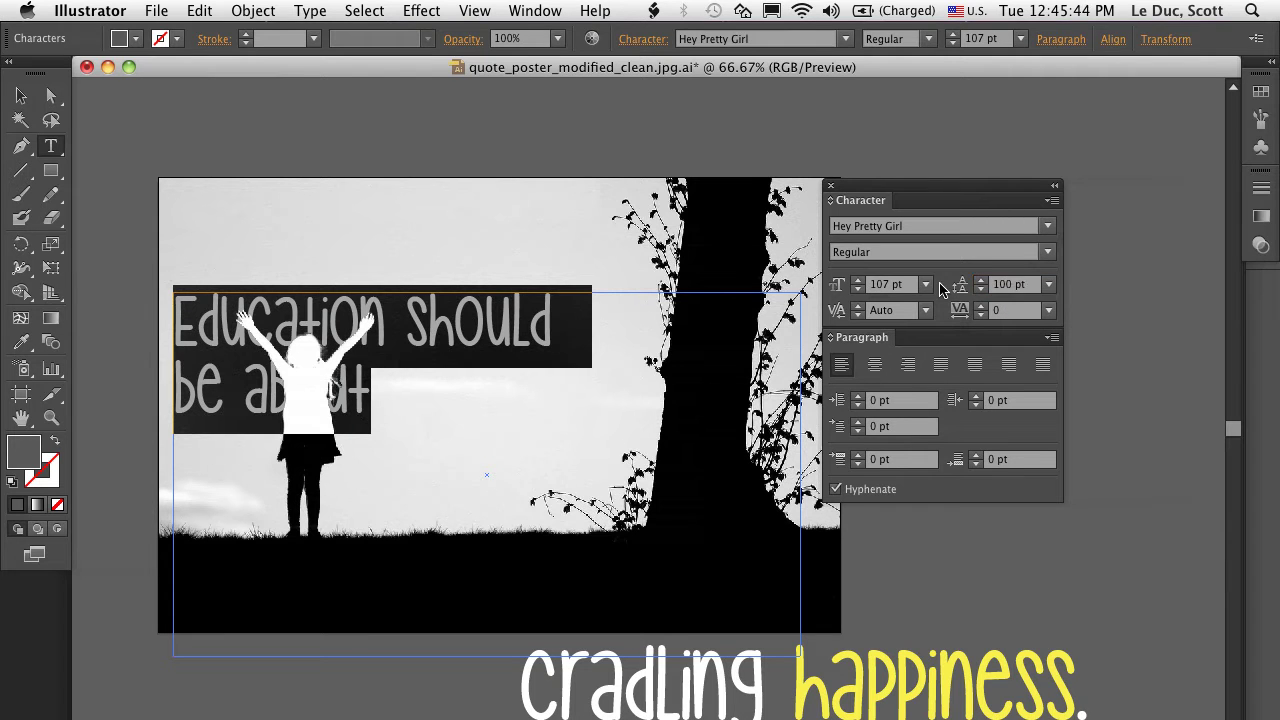
Tighten the leading of the two-line text further to 85 pt.
click(982, 290)
click(982, 290)
click(982, 290)
click(982, 290)
click(982, 290)
click(982, 290)
click(982, 290)
click(982, 290)
click(982, 290)
click(982, 290)
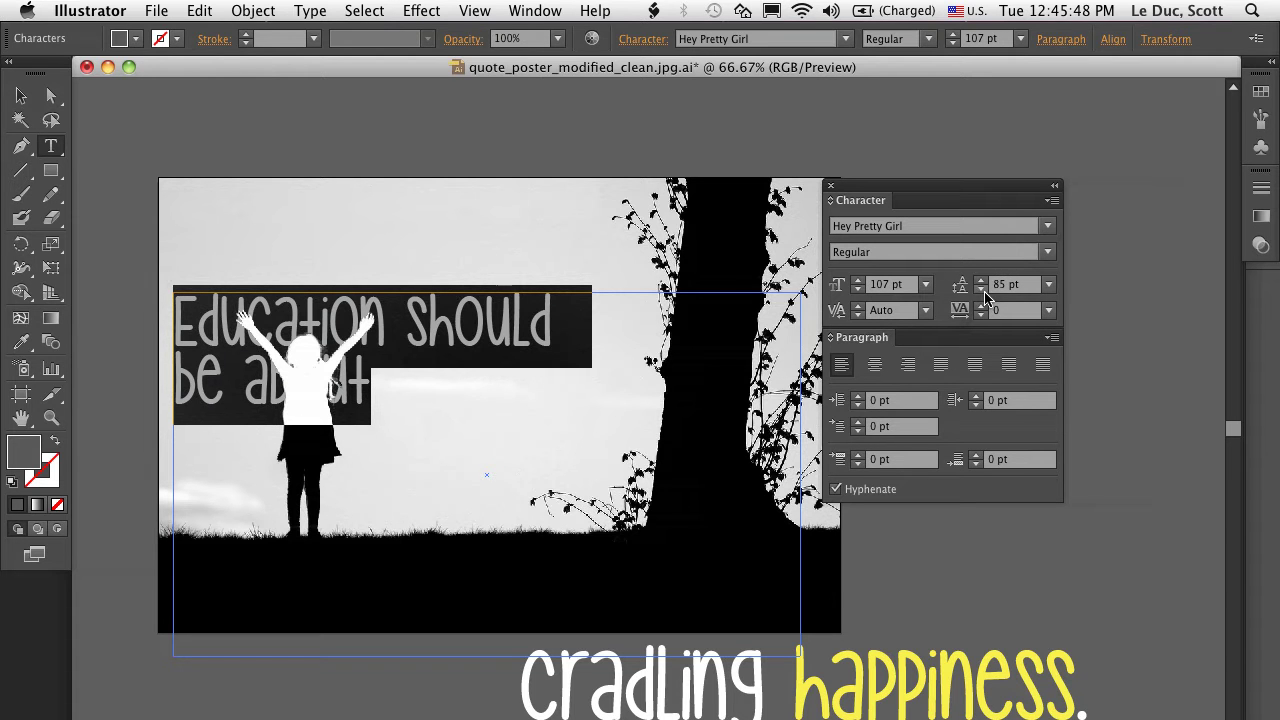
click(982, 290)
click(982, 290)
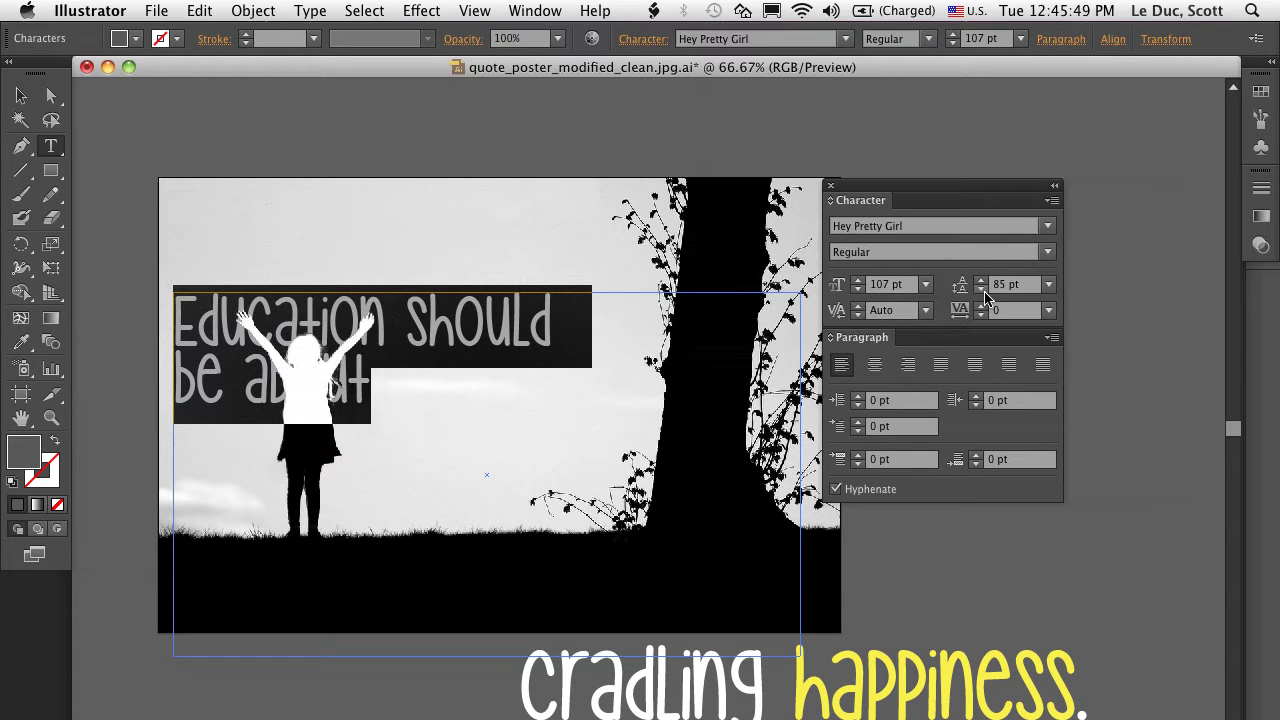
Select the whole two-line text, enlarge its font size to 169 pt, and release the selection.
double_click(325, 350)
key(ctrl+a)
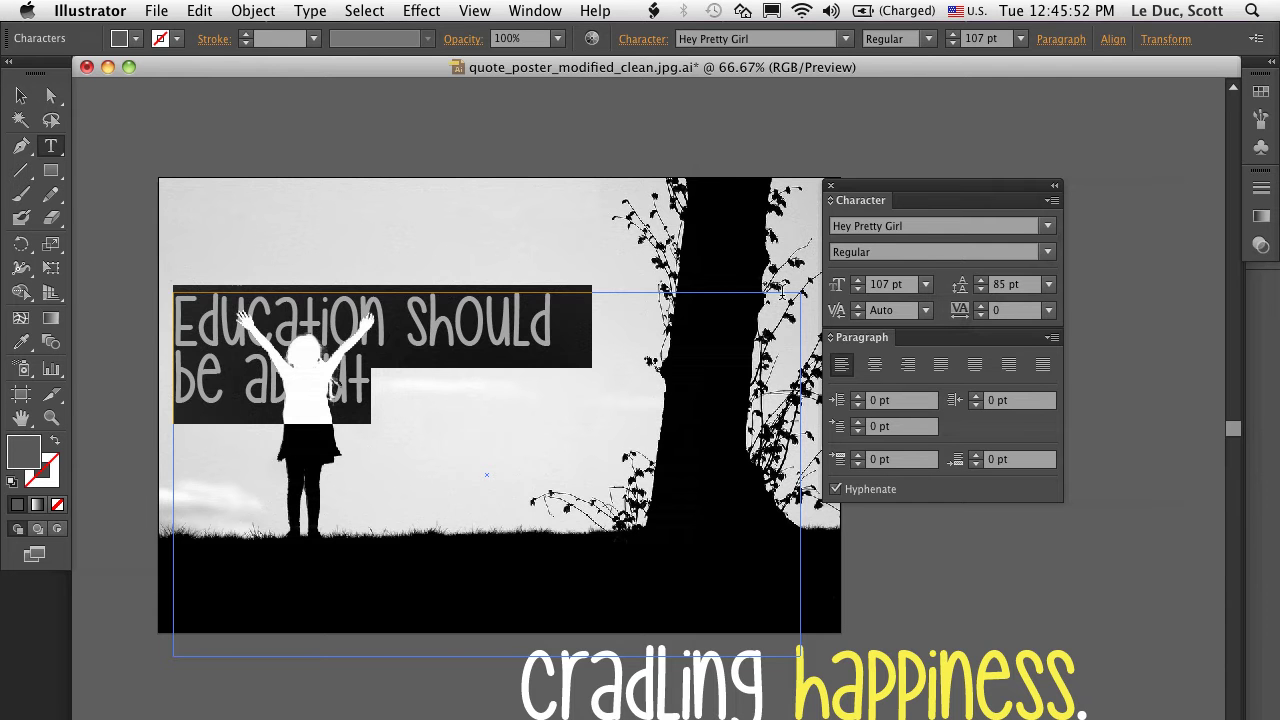
click(857, 281)
click(857, 281)
click(857, 281)
click(857, 281)
click(857, 281)
click(857, 281)
click(857, 281)
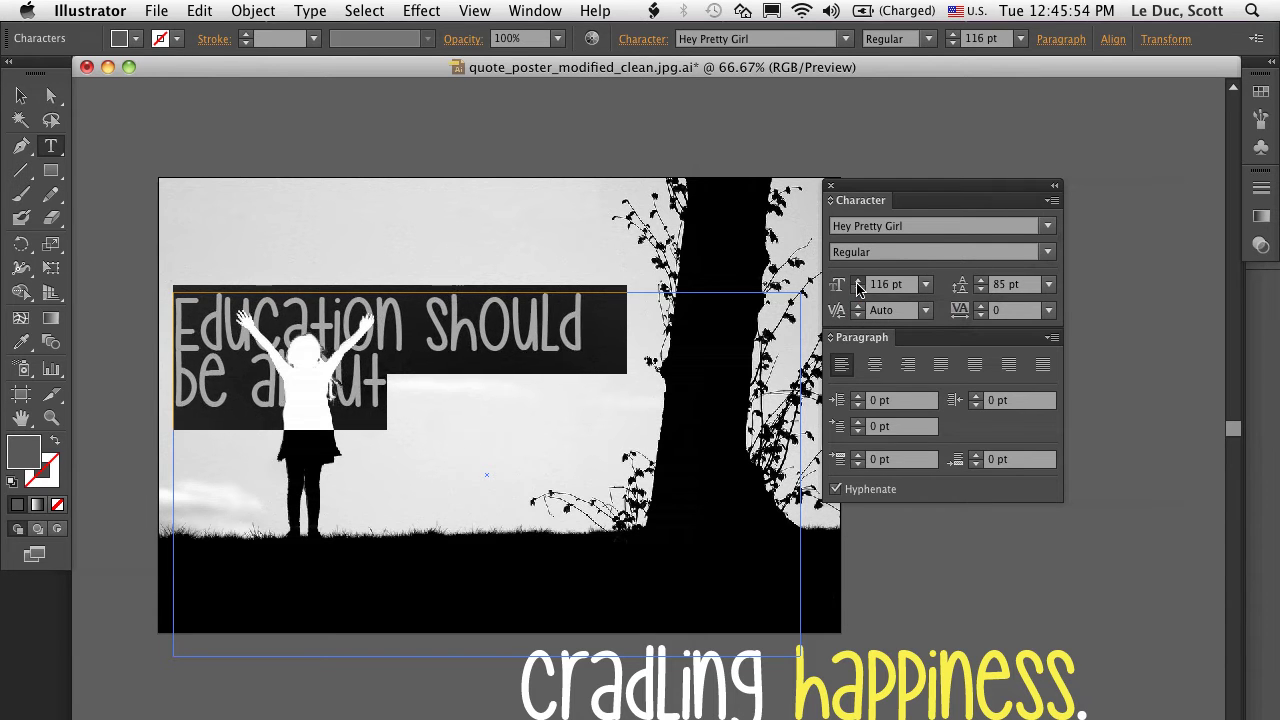
click(857, 281)
click(857, 281)
click(857, 281)
click(857, 281)
click(857, 281)
click(857, 281)
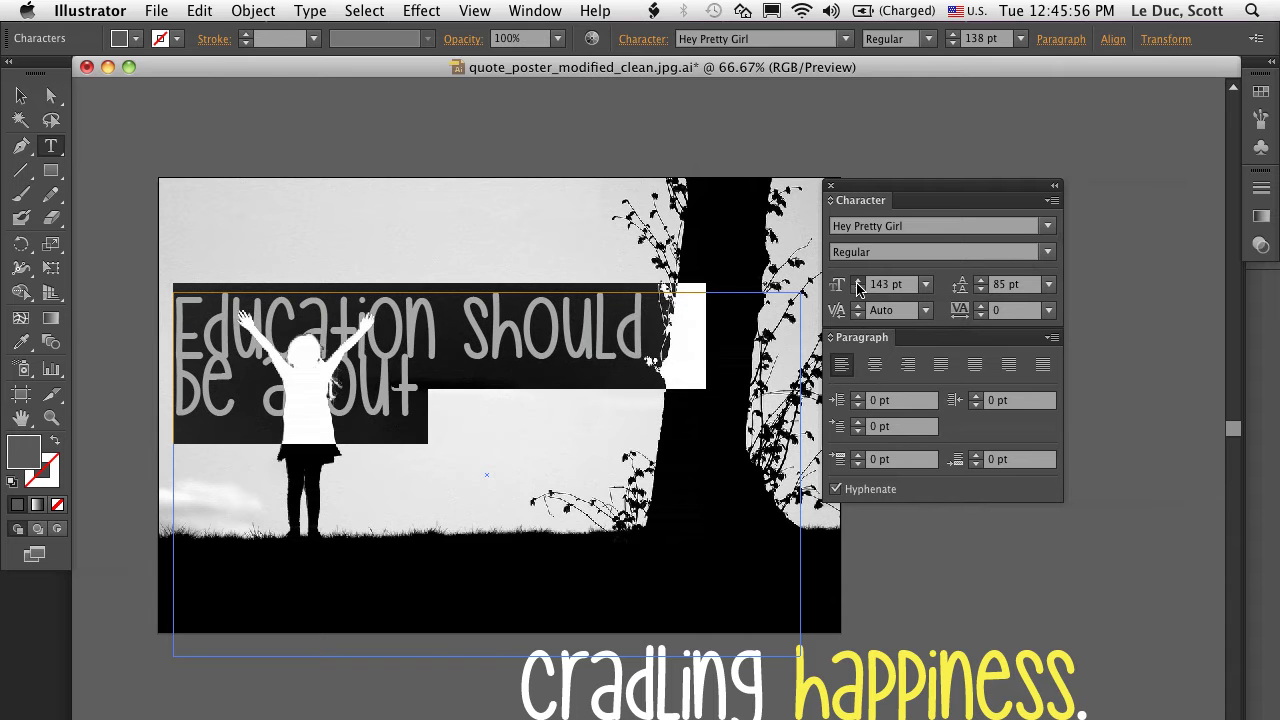
click(857, 281)
click(857, 281)
click(857, 284)
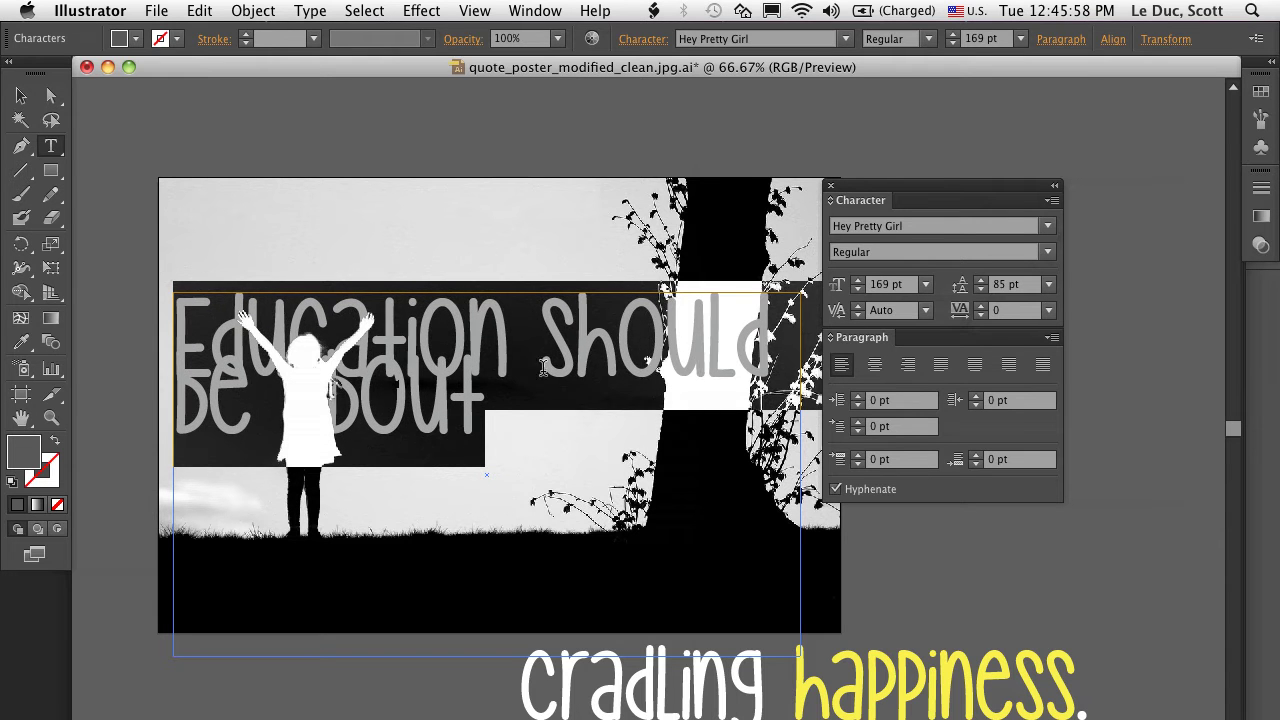
key(Right)
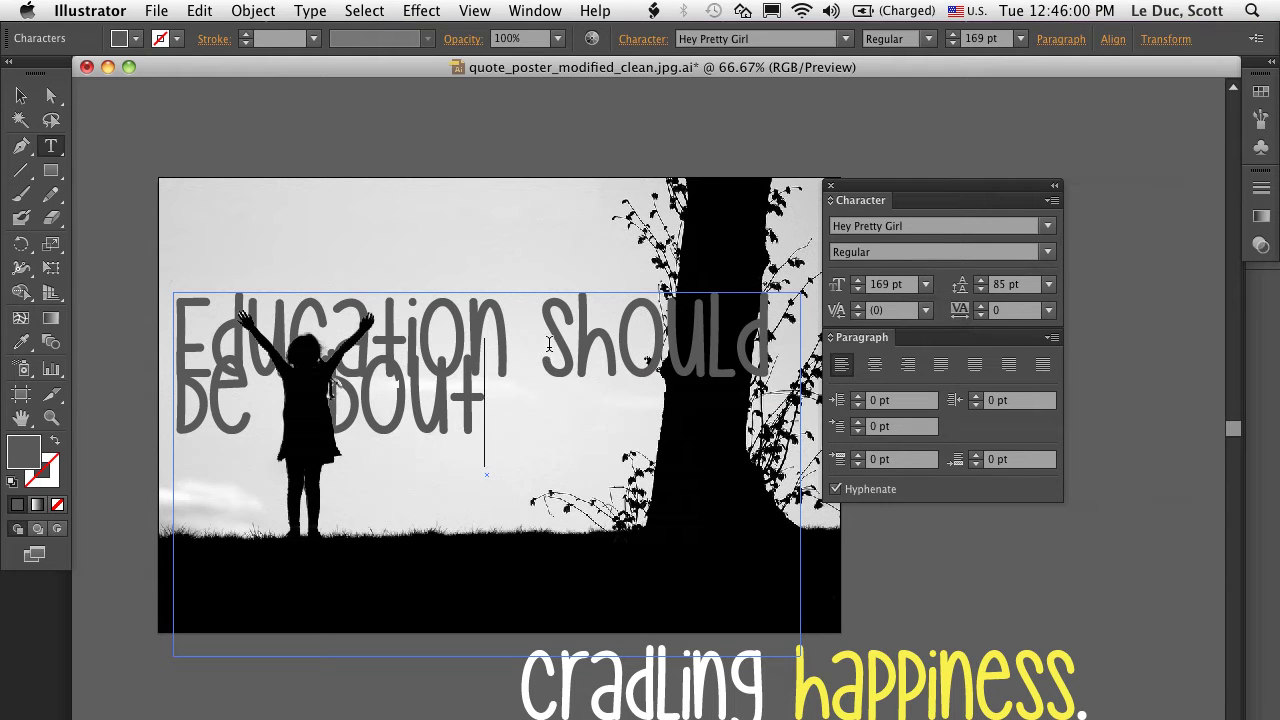
Select both text lines, reset their leading to Auto, and reduce it to 186 pt.
drag(333, 356, 724, 295)
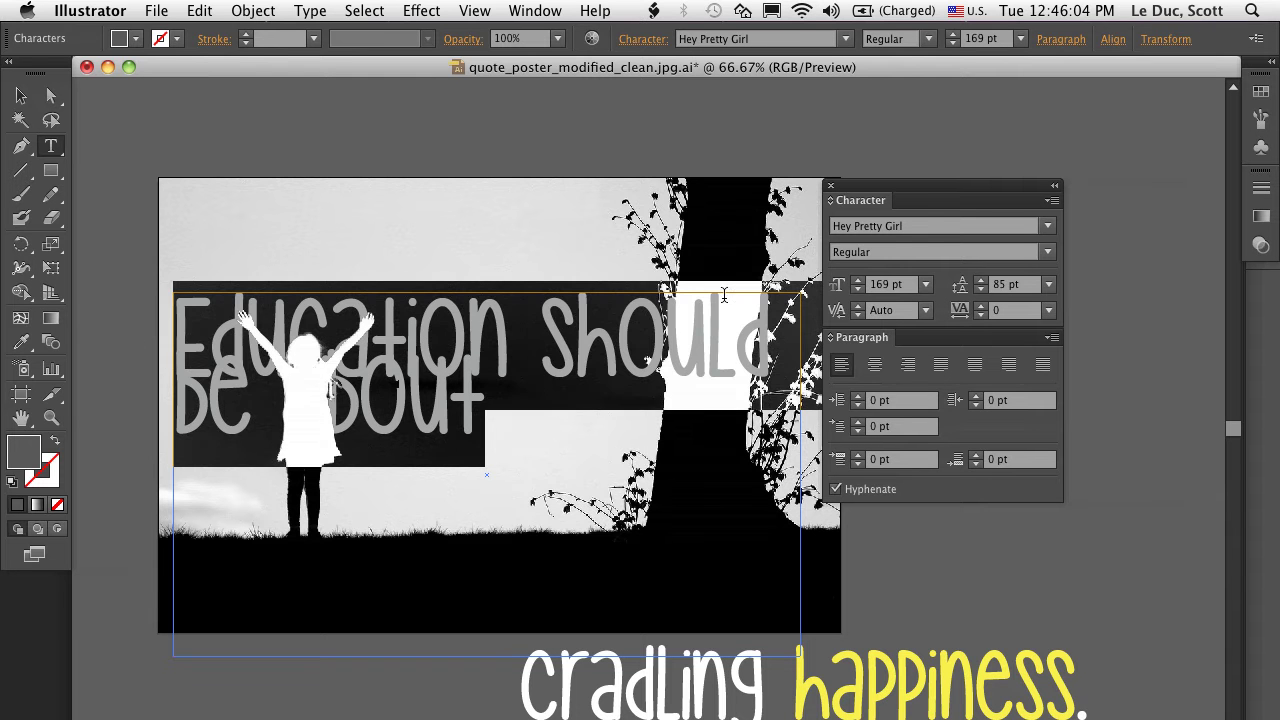
click(1048, 285)
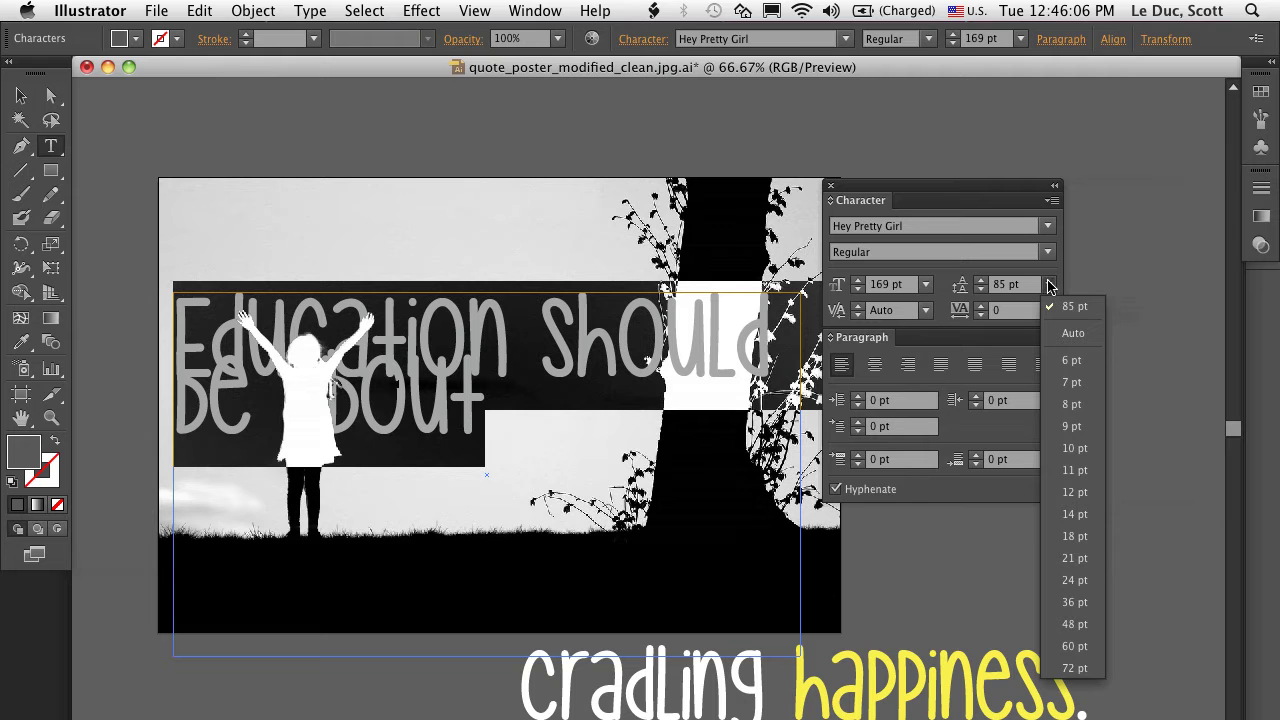
click(1072, 333)
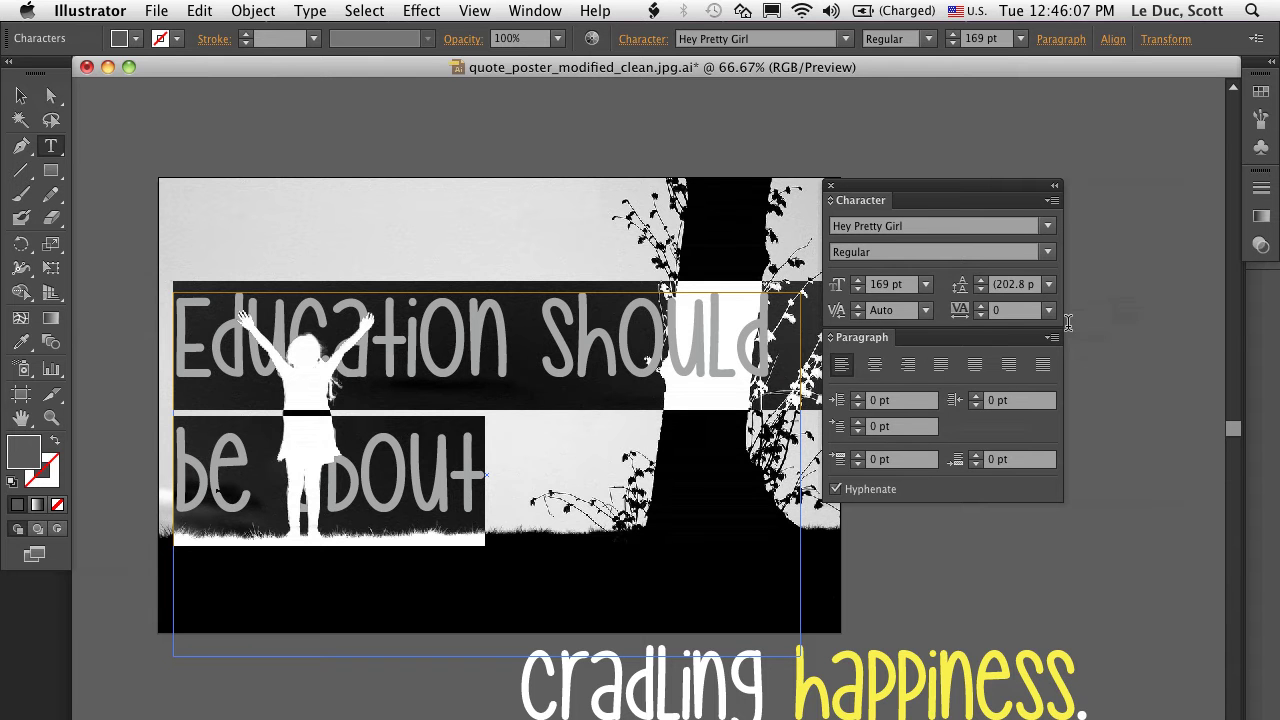
click(979, 290)
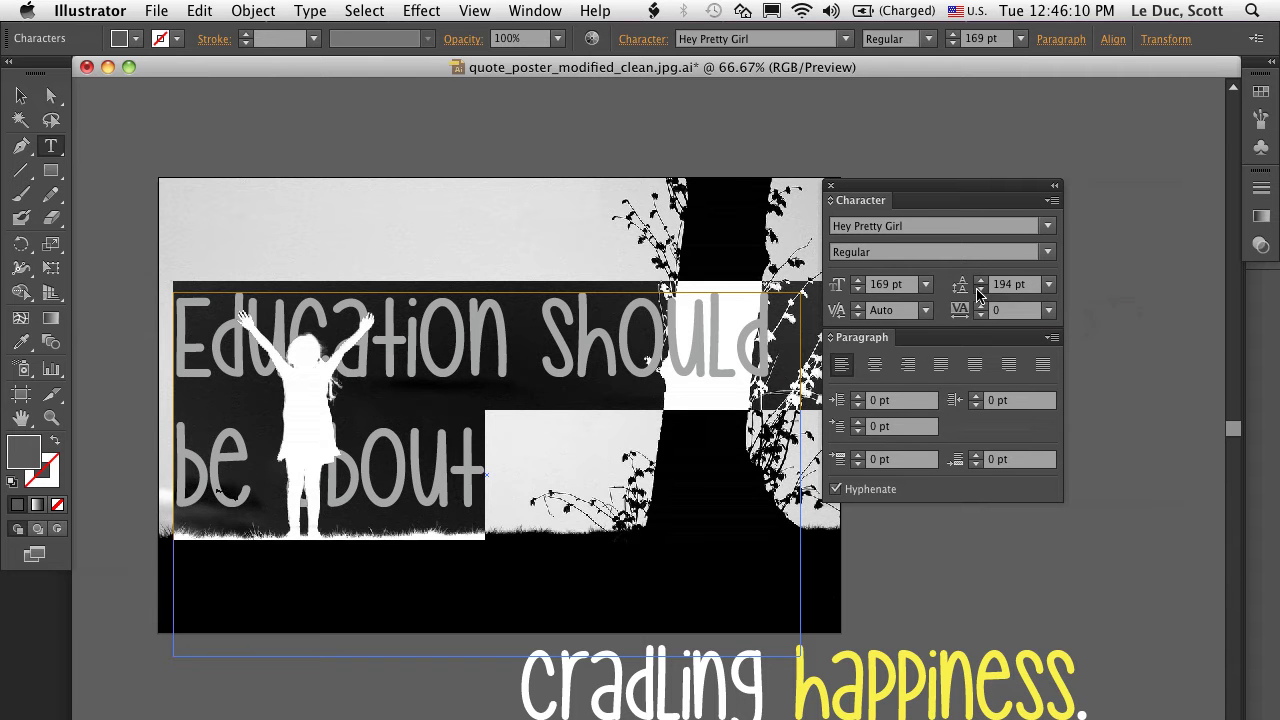
click(979, 290)
click(979, 290)
click(979, 290)
Break the first line before "should" so it starts its own line, and select all three lines of the text.
click(565, 348)
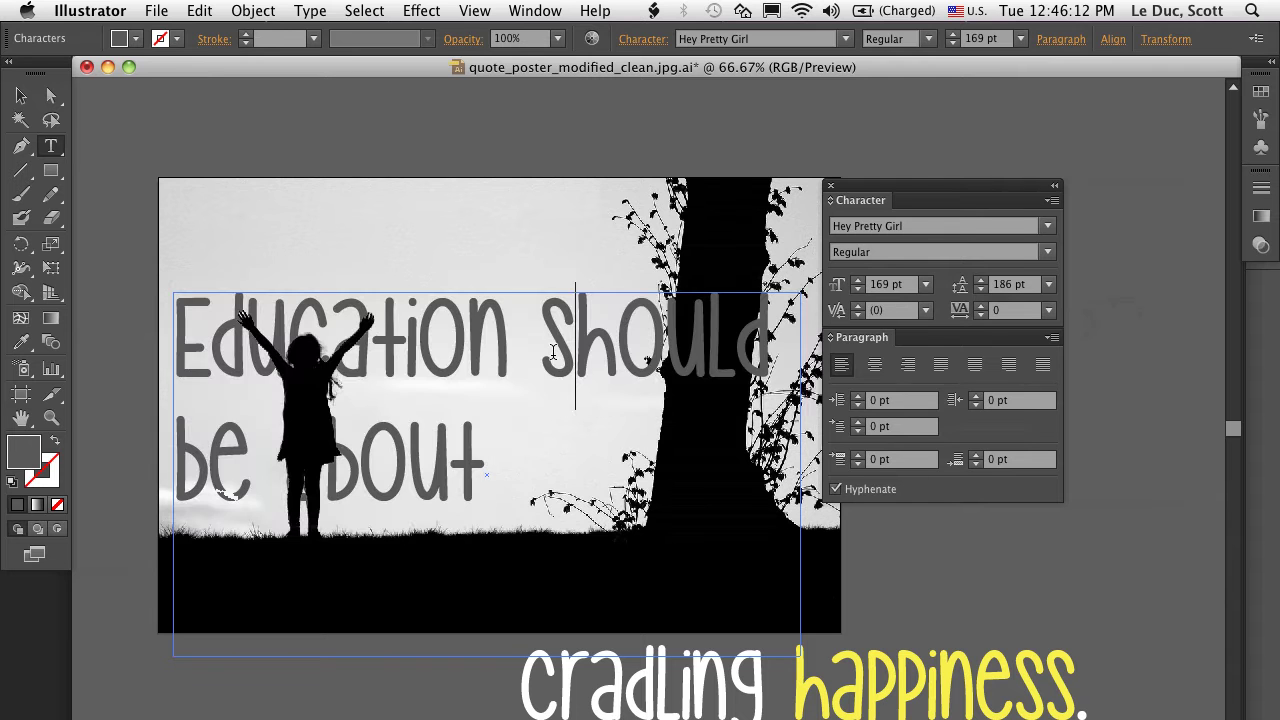
click(547, 352)
key(Return)
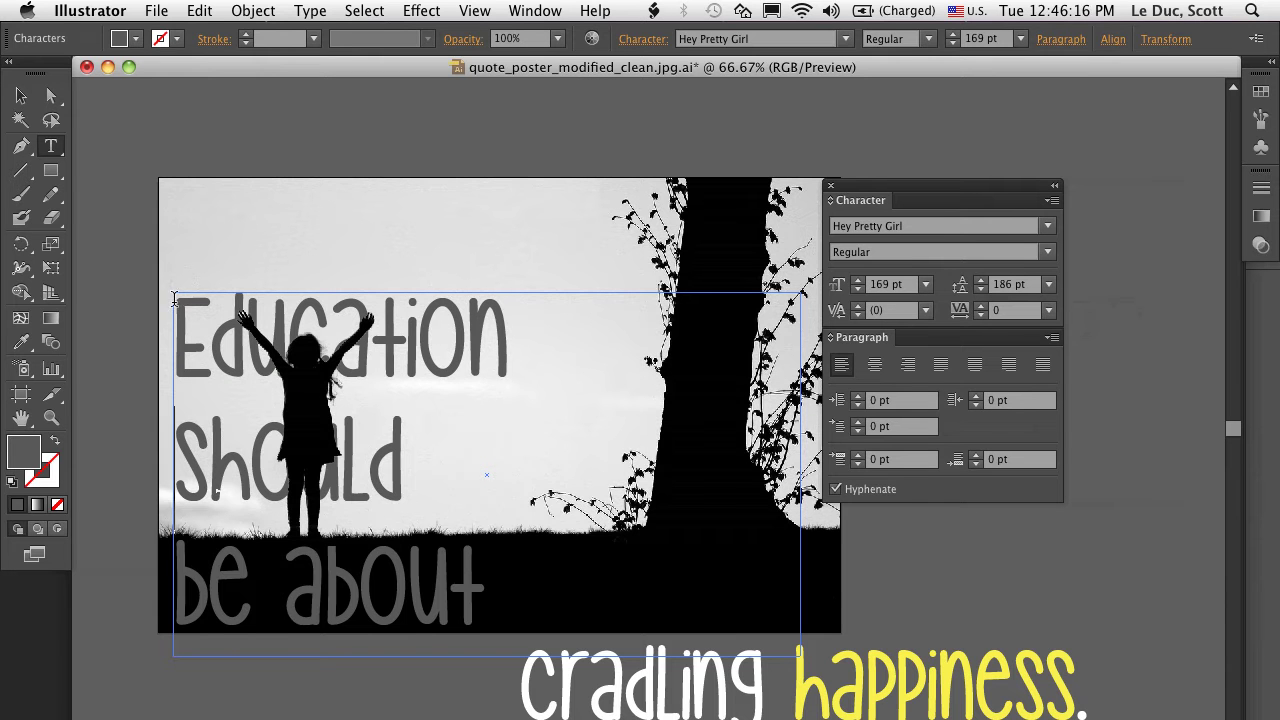
drag(181, 316, 531, 571)
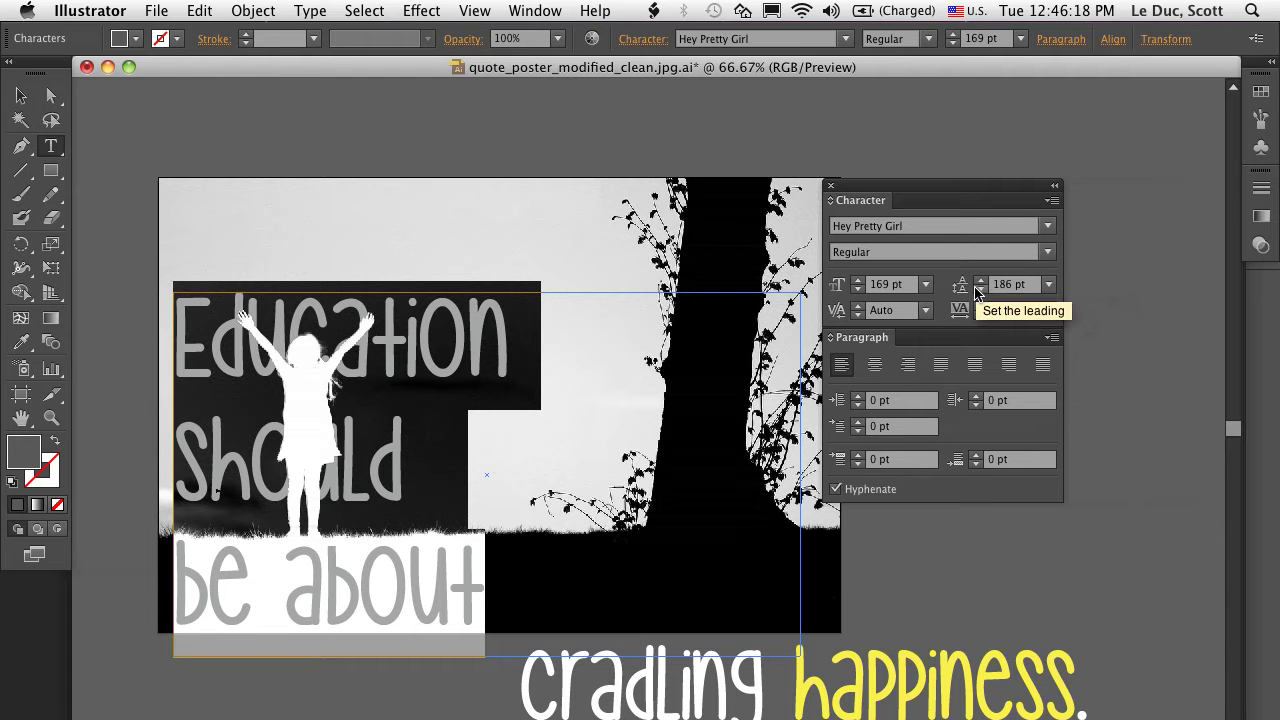
Set the leading of the selected three-line text to 150 pt.
click(1008, 285)
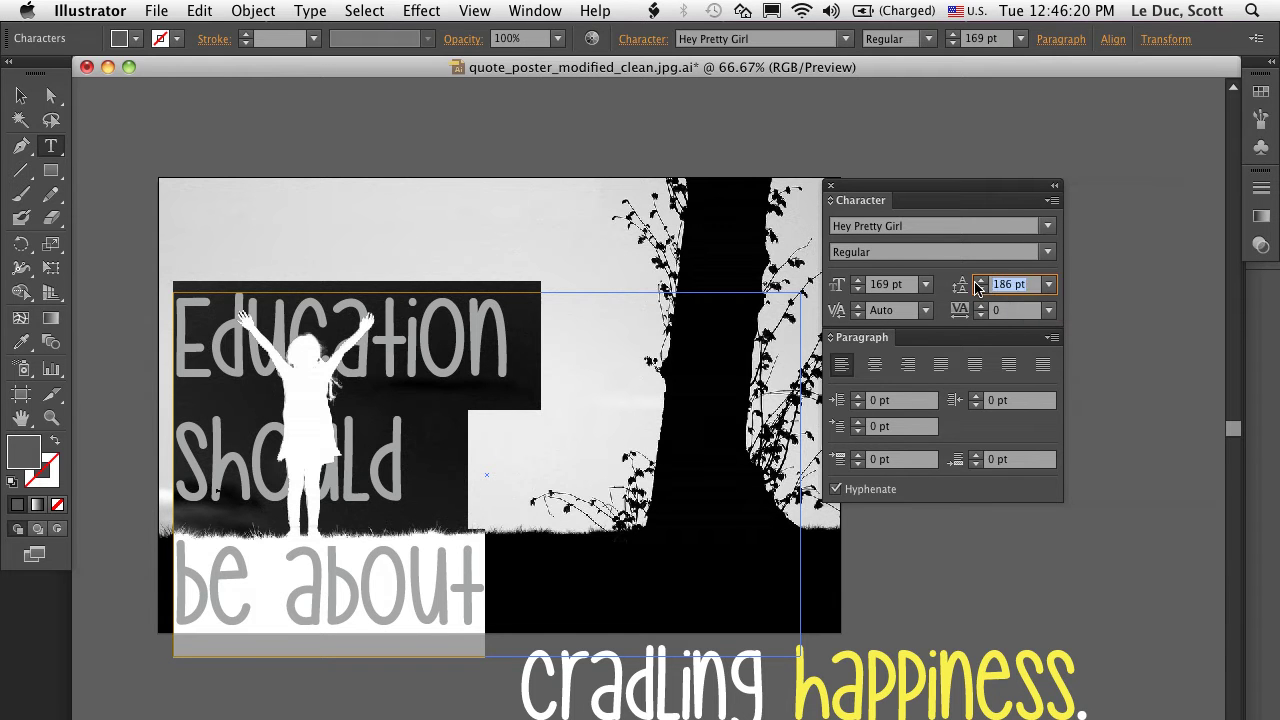
text(150)
key(Return)
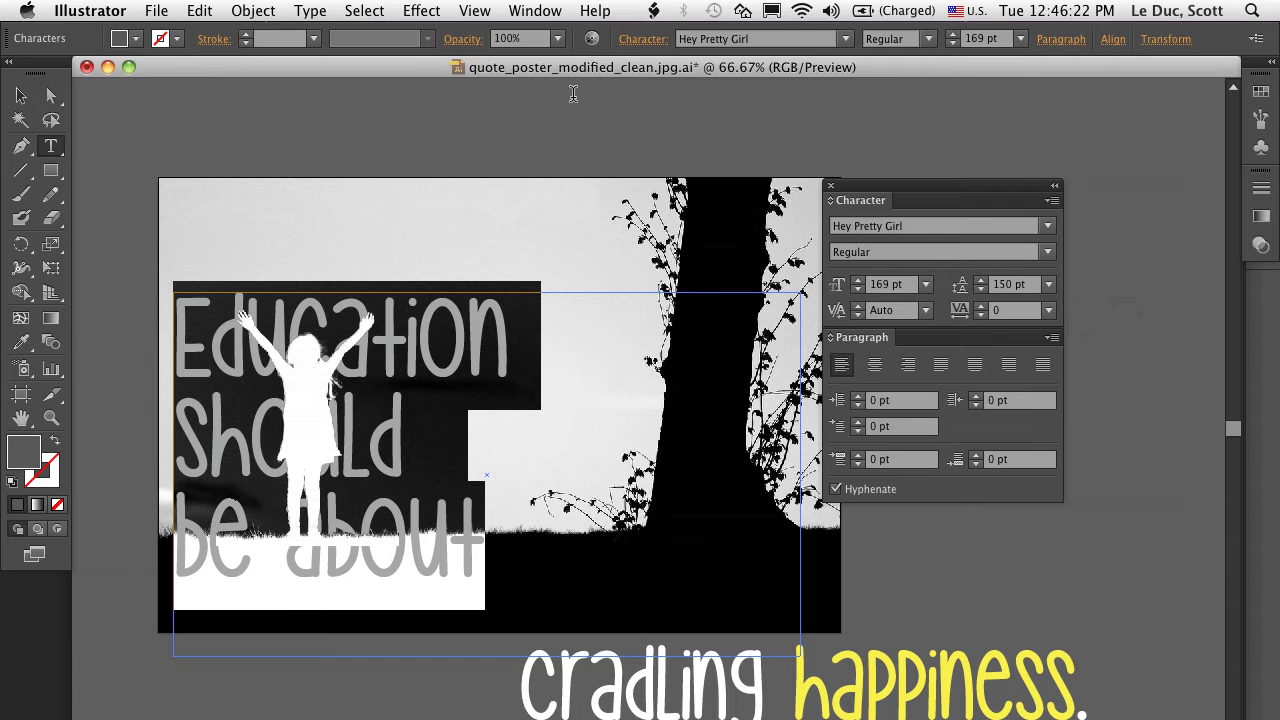
Move the three-line text block up to the poster's upper-left corner and release the selection.
click(21, 95)
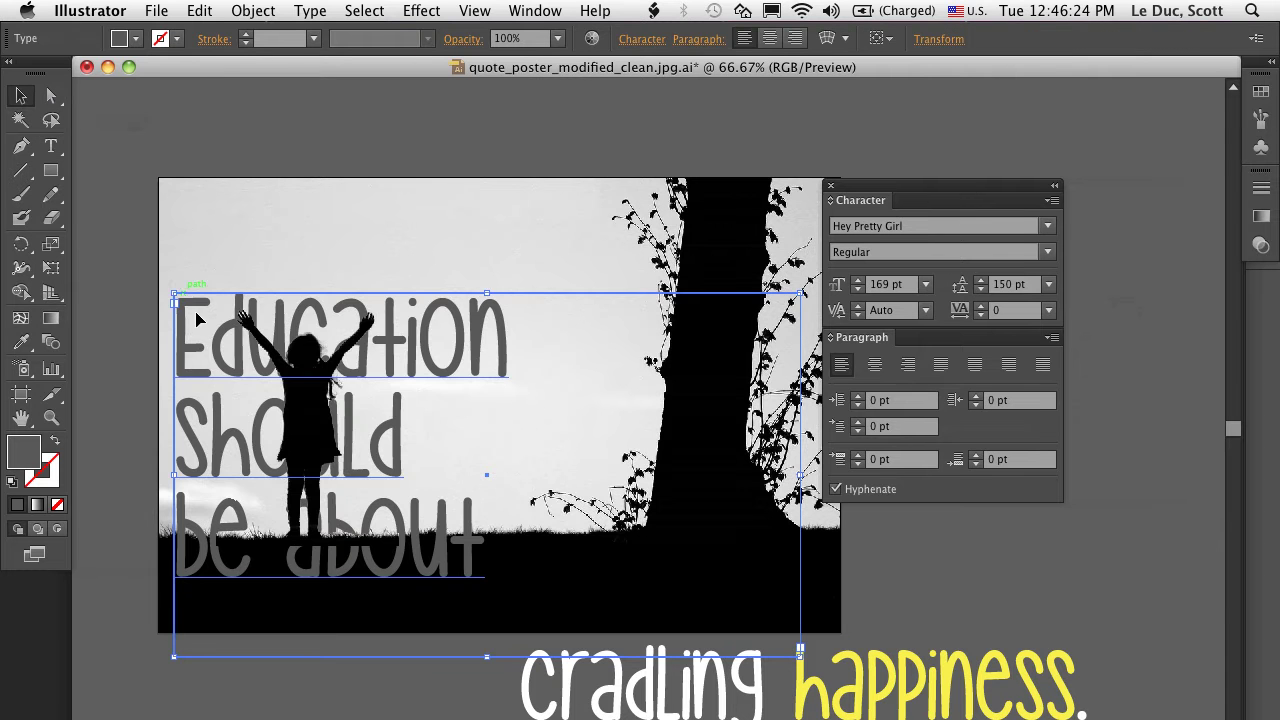
drag(200, 283, 193, 208)
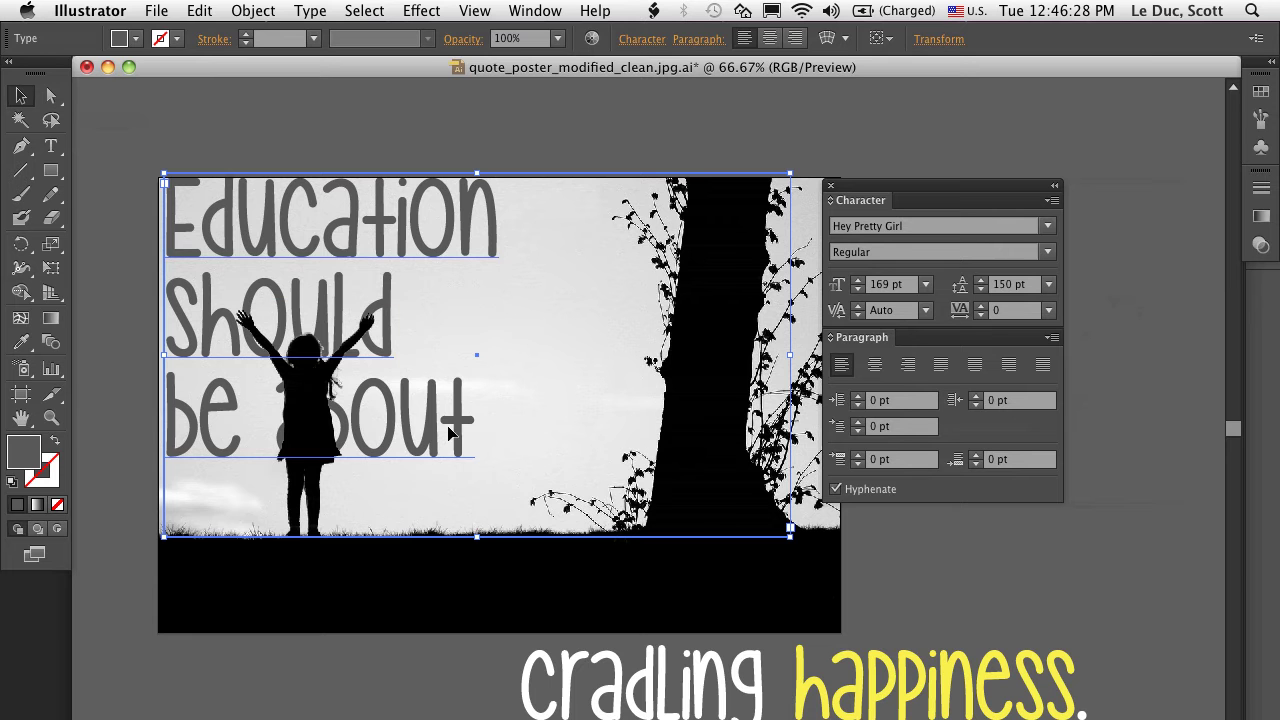
double_click(306, 308)
double_click(278, 230)
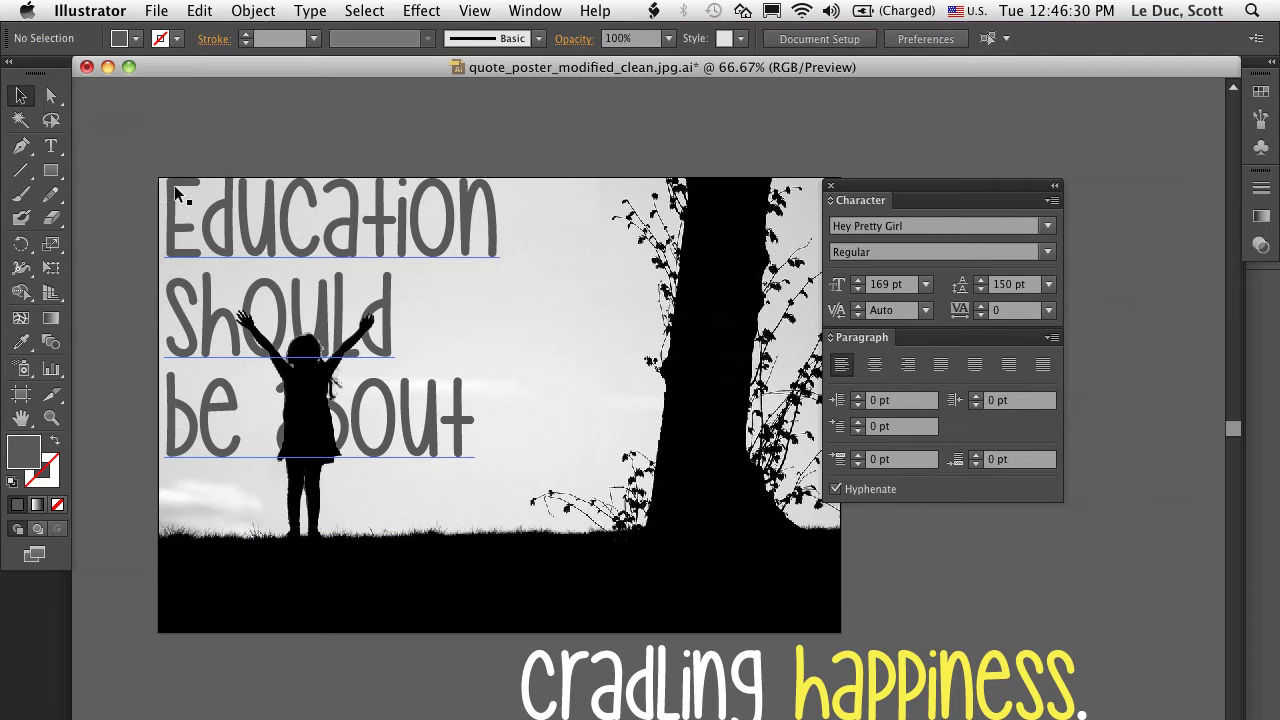
Select all three lines of the quote text and widen their tracking to 100.
key(t)
click(172, 200)
key(super+a)
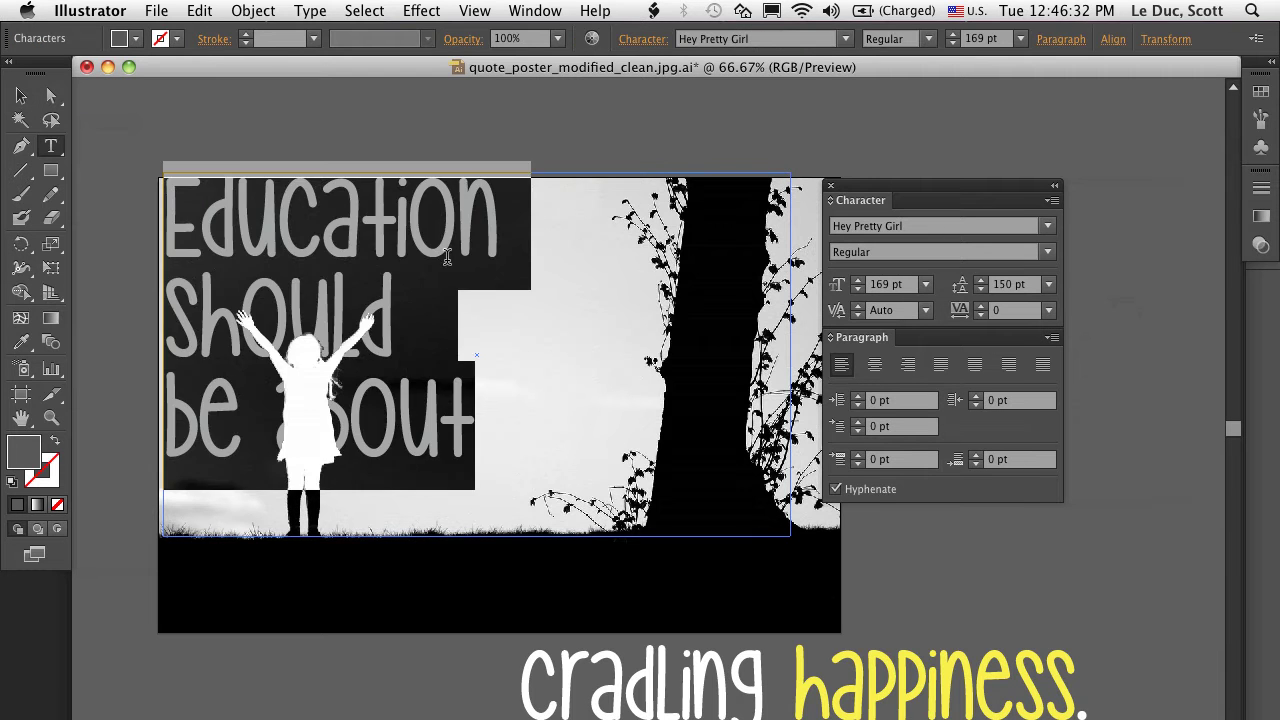
click(981, 316)
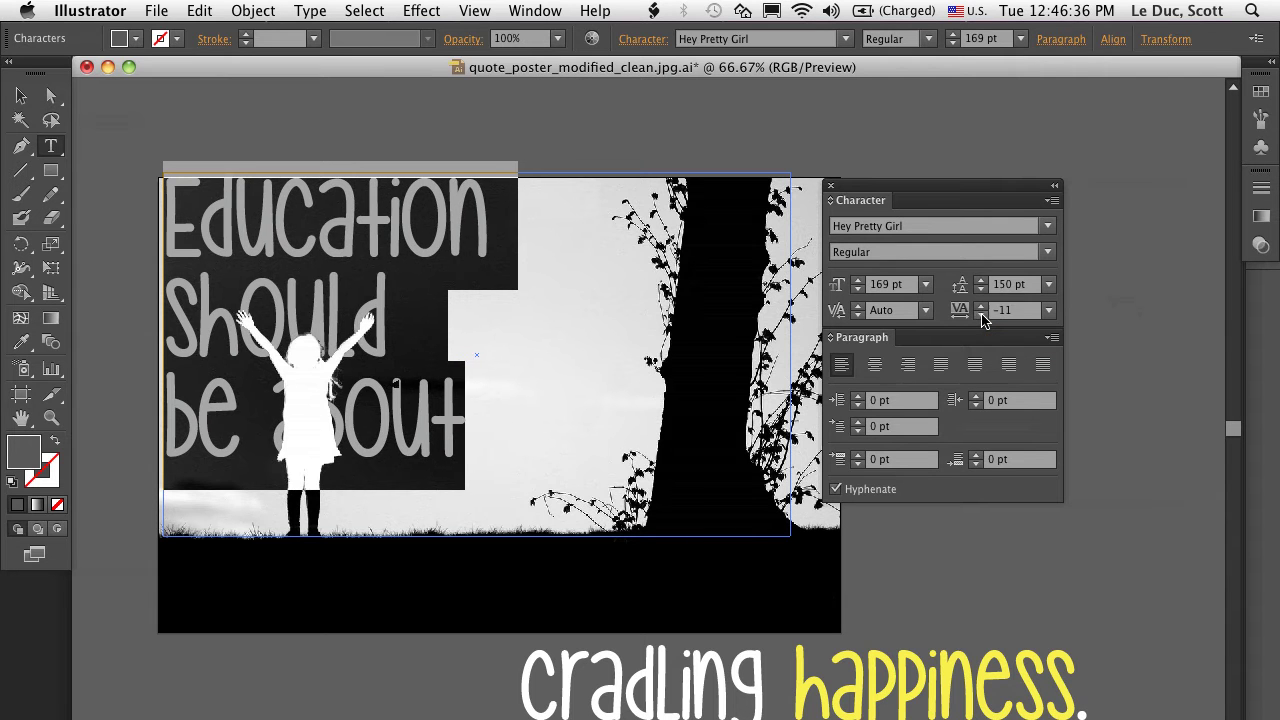
click(980, 306)
click(980, 306)
click(980, 307)
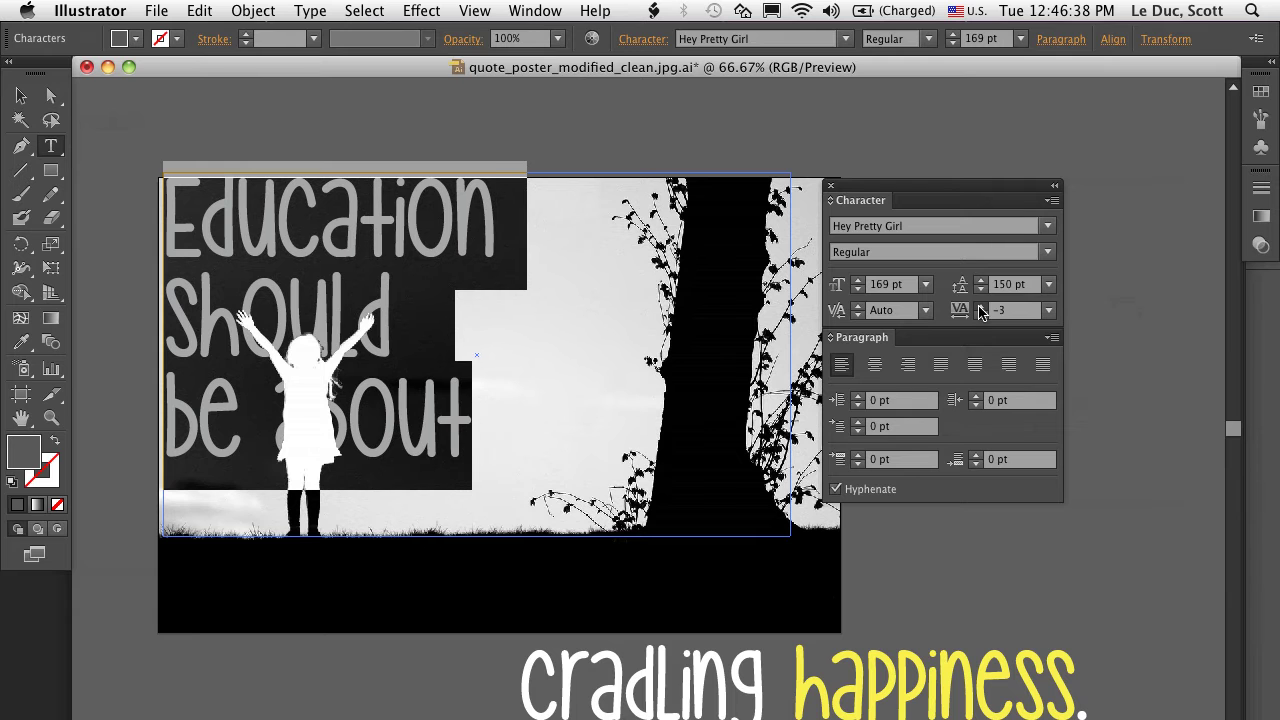
click(1050, 314)
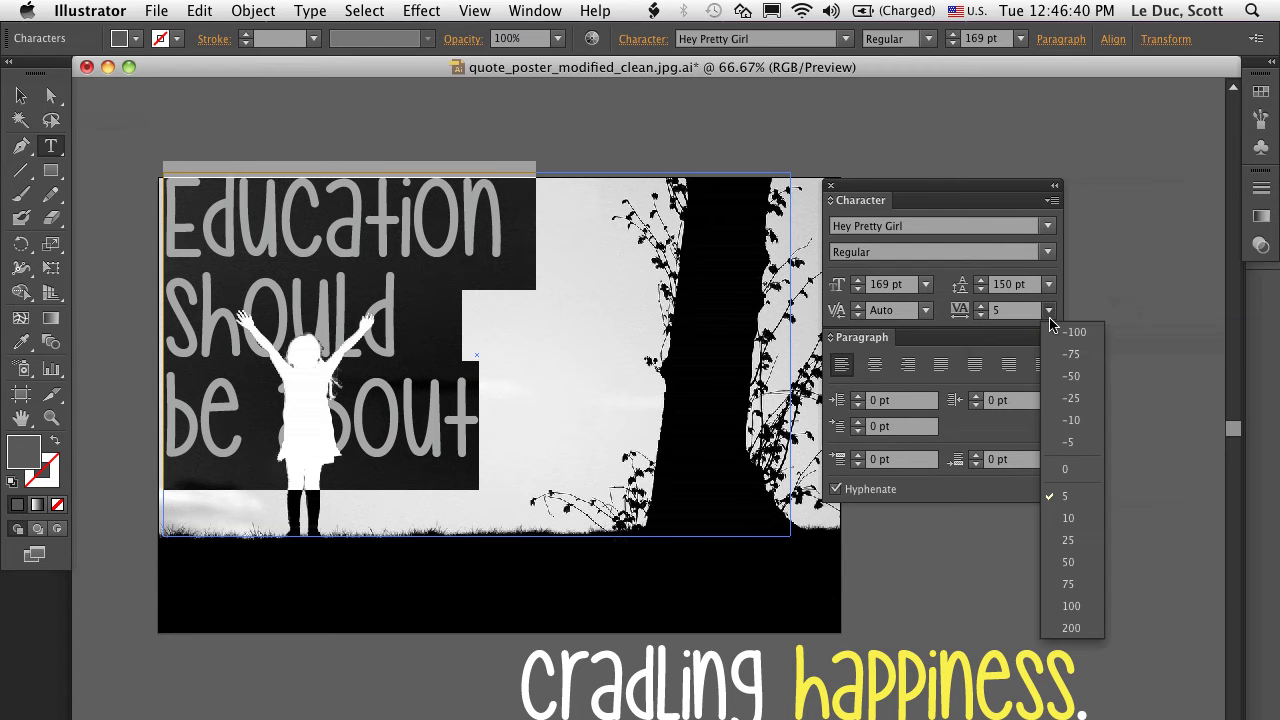
click(1064, 555)
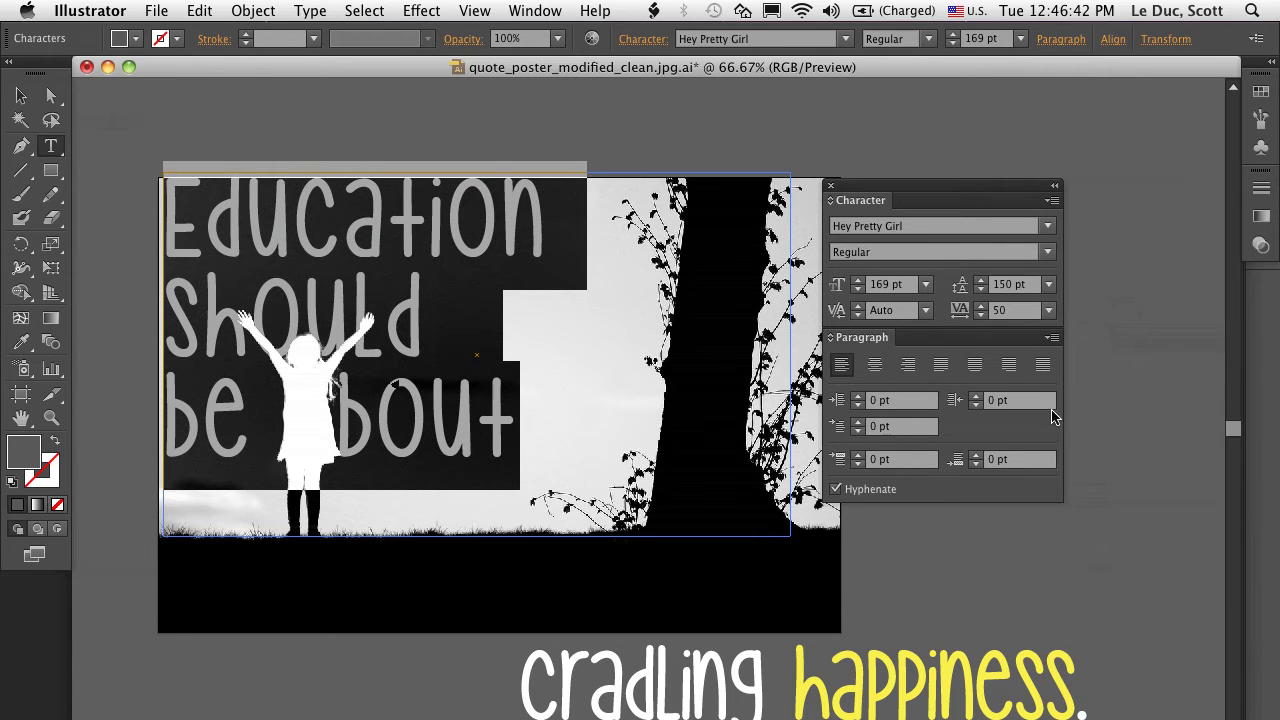
click(1048, 310)
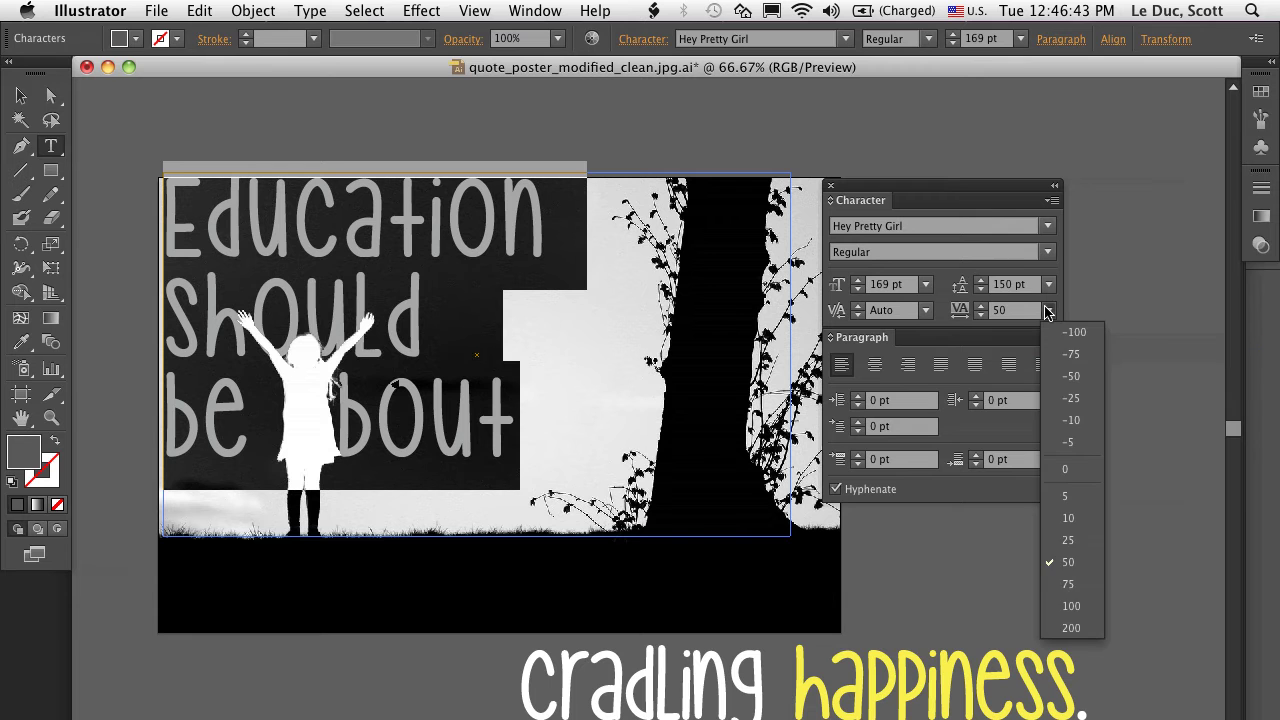
click(1071, 605)
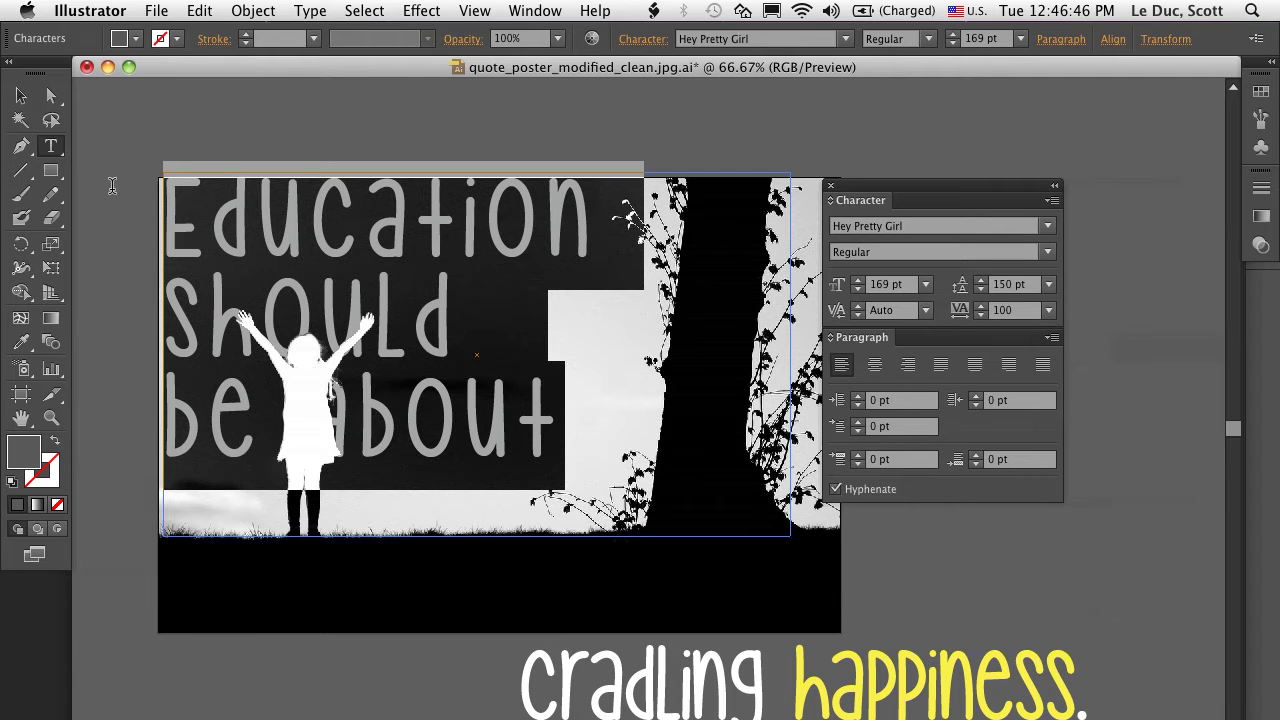
Select the three-line text as an object and nudge it down slightly so it sits inside the poster's upper edge.
click(21, 95)
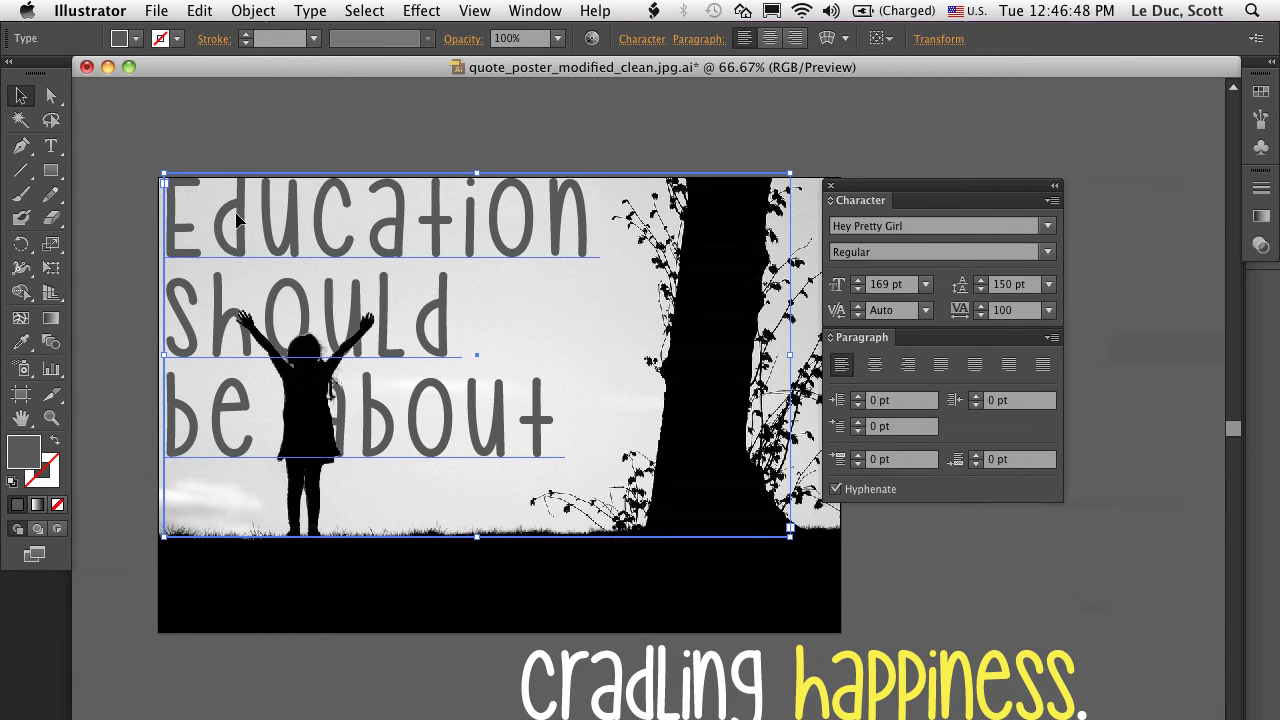
key(Down)
key(Down)
key(Down)
key(Down)
key(Down)
key(Down)
key(Down)
key(Down)
key(Down)
key(Down)
key(Down)
key(Down)
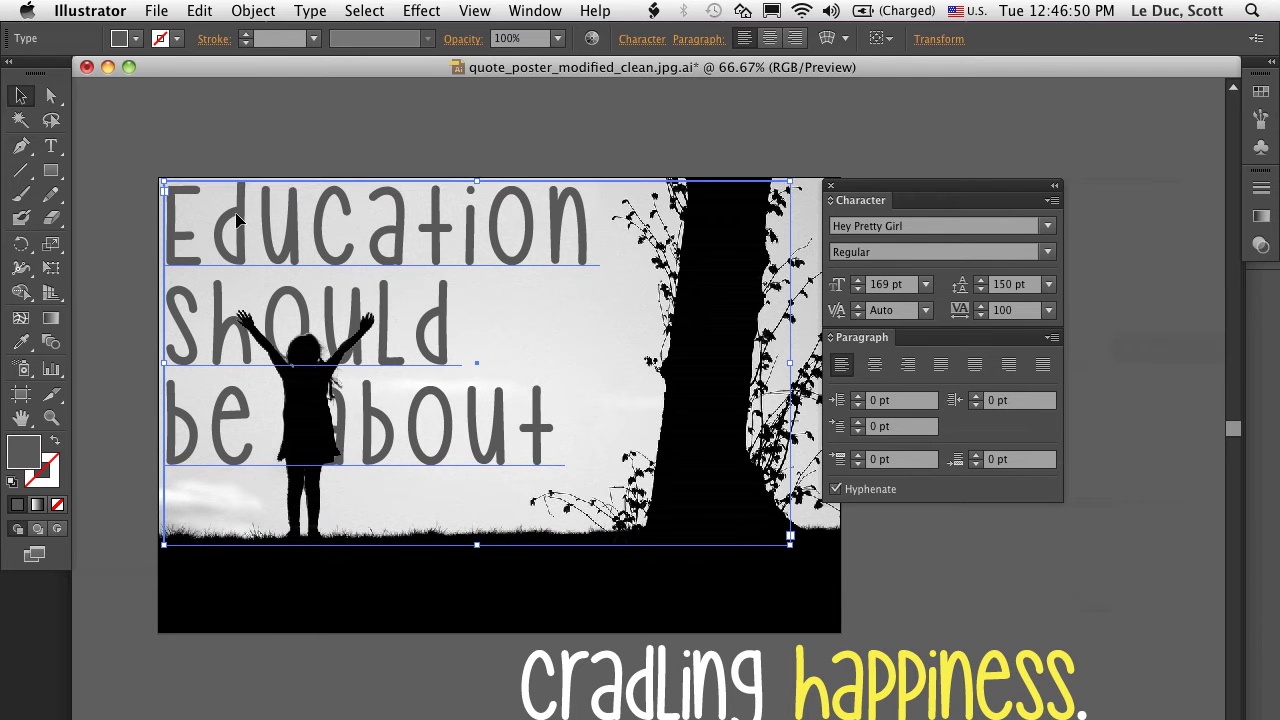
Nudge the three-line text block to the right until the girl stands between the words "be" and "about".
key(Right)
key(Right)
key(Right)
key(Right)
key(Right)
key(Right)
key(Right)
key(Right)
key(Right)
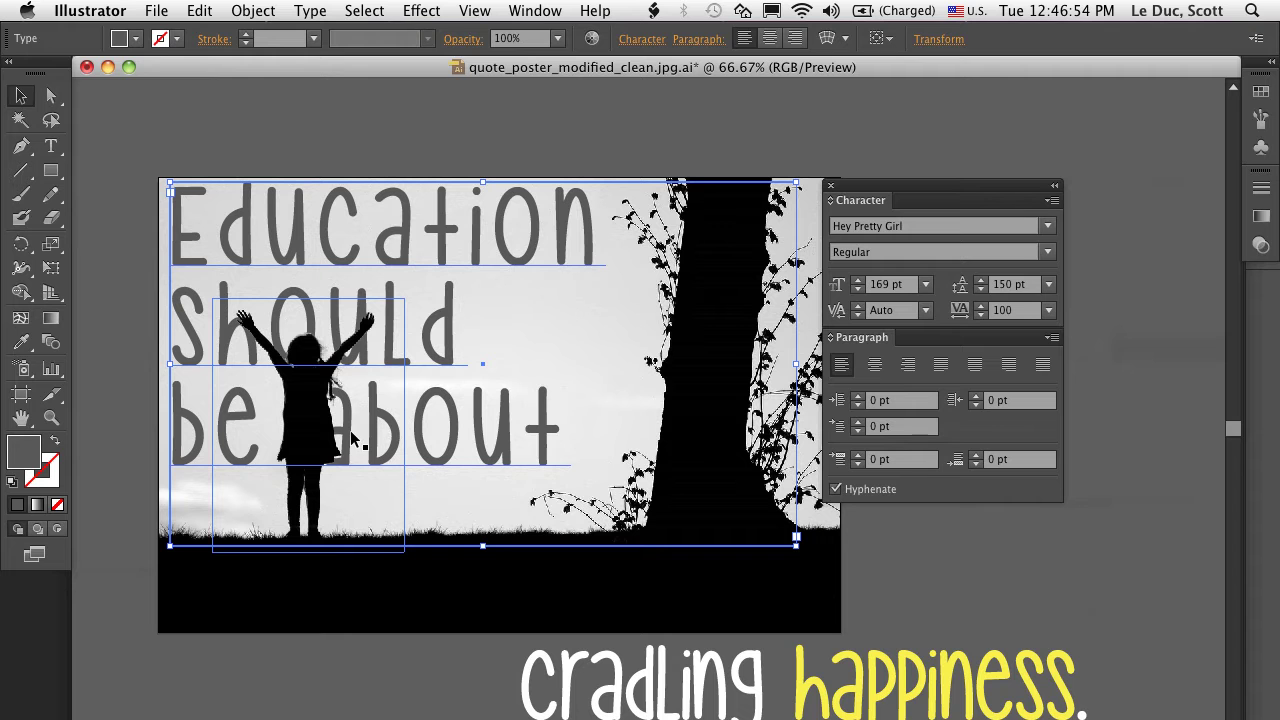
key(Right)
key(Right)
key(Right)
key(Right)
key(Right)
key(Right)
key(Right)
key(Right)
key(Right)
key(Right)
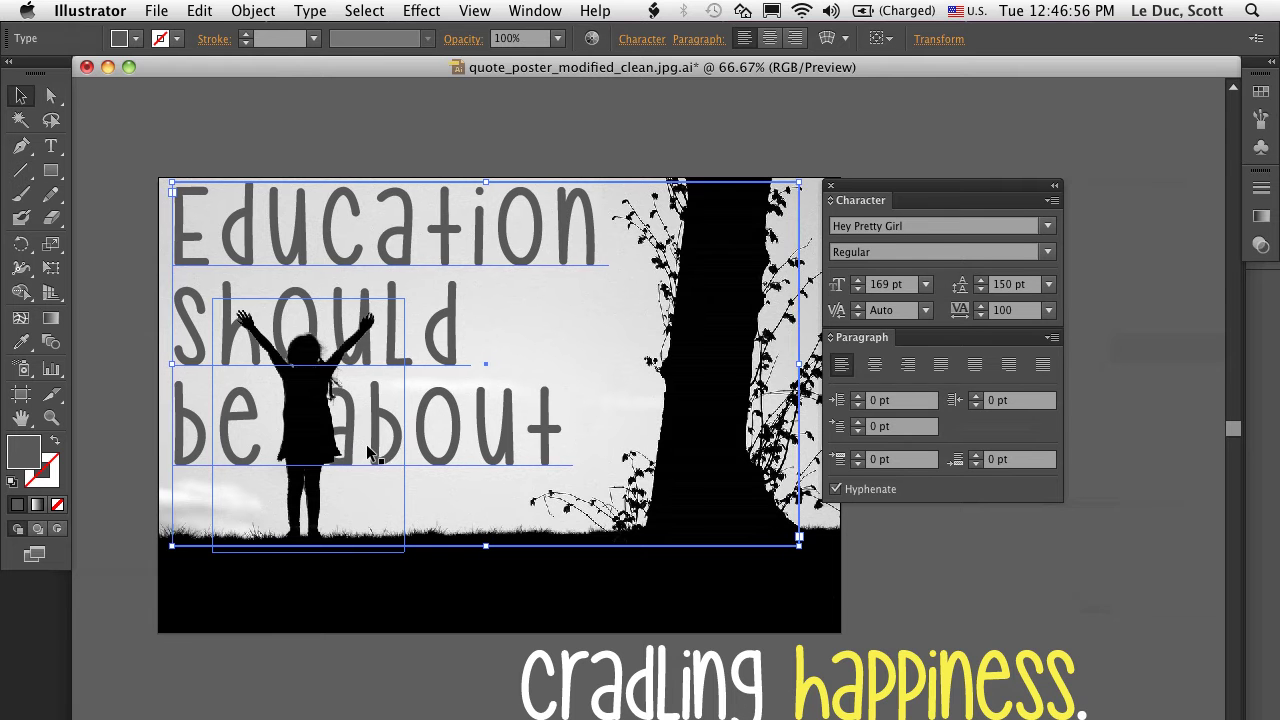
key(Right)
key(Right)
key(Right)
key(Right)
key(Right)
key(Right)
key(Right)
key(Right)
key(Right)
key(Right)
key(Right)
key(Right)
key(Right)
key(Right)
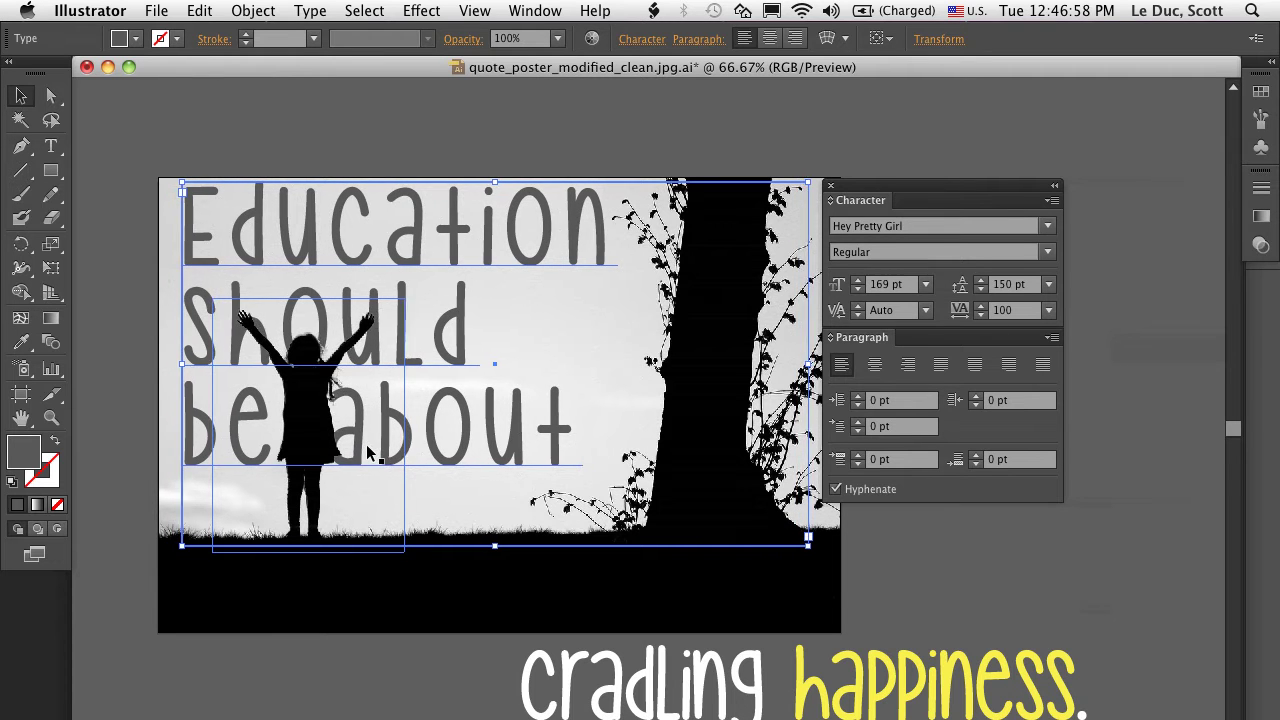
key(Right)
key(Right)
key(Right)
key(Right)
key(Right)
key(Right)
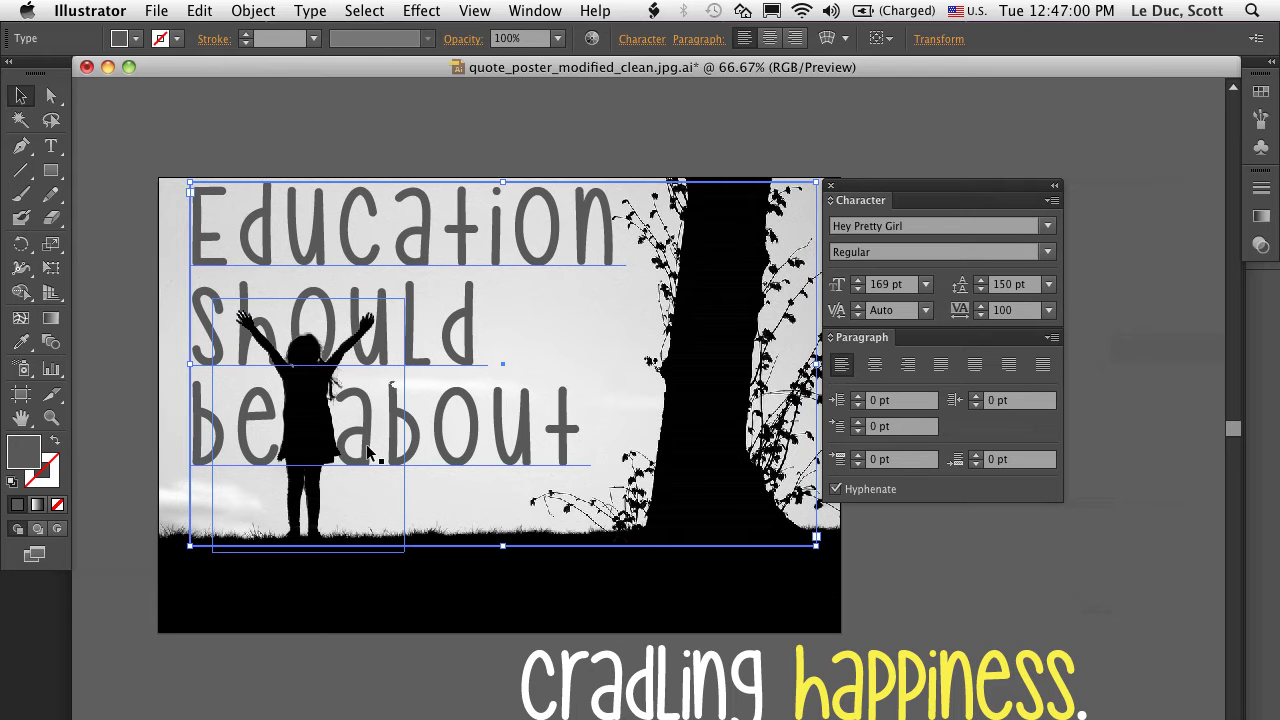
Move the "cradling happiness." text onto the black ground at the bottom of the poster and release the selection.
click(493, 683)
drag(548, 670, 287, 573)
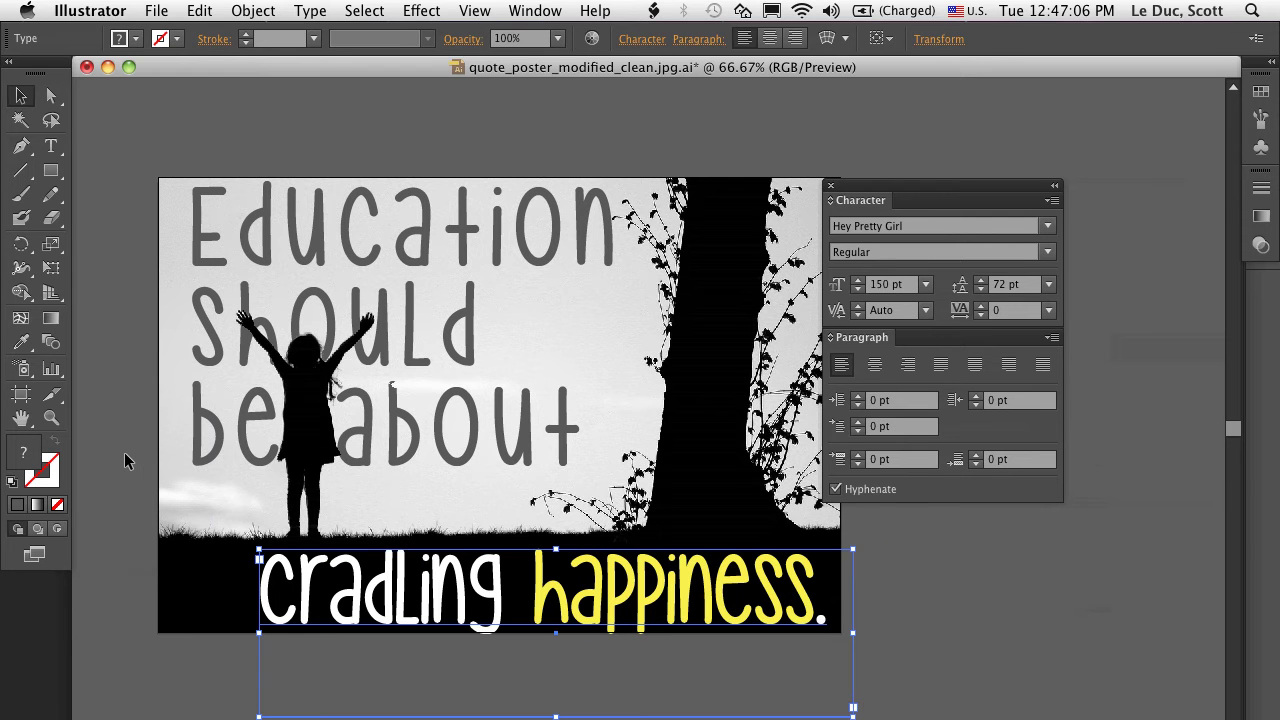
click(124, 452)
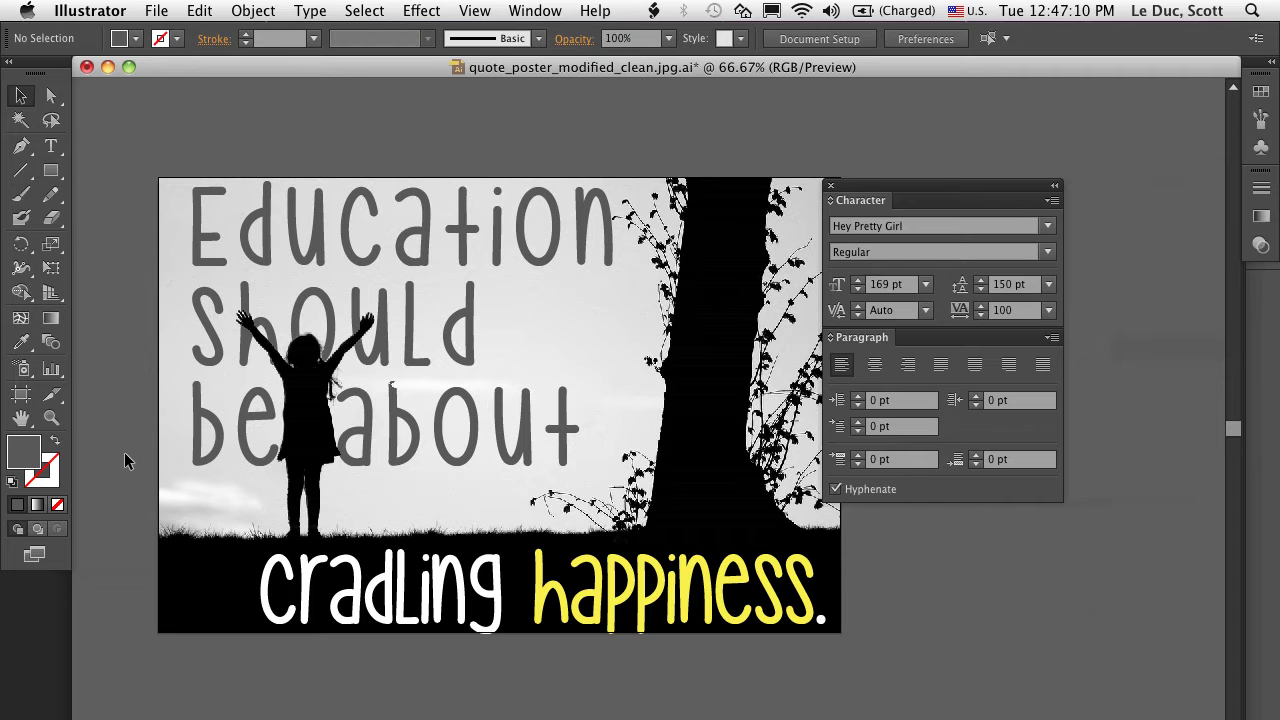
Nudge the "cradling happiness." text up slightly within the black ground and release the selection.
click(287, 569)
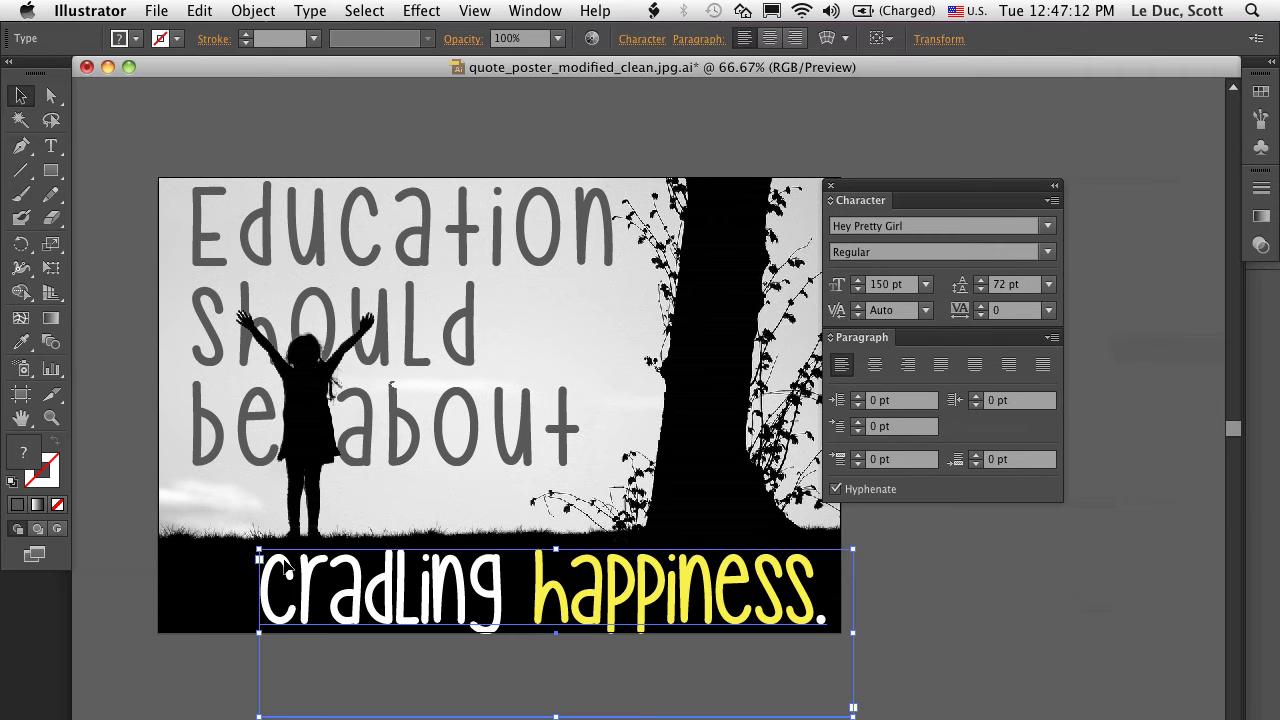
key(Up)
key(Up)
key(Up)
key(Up)
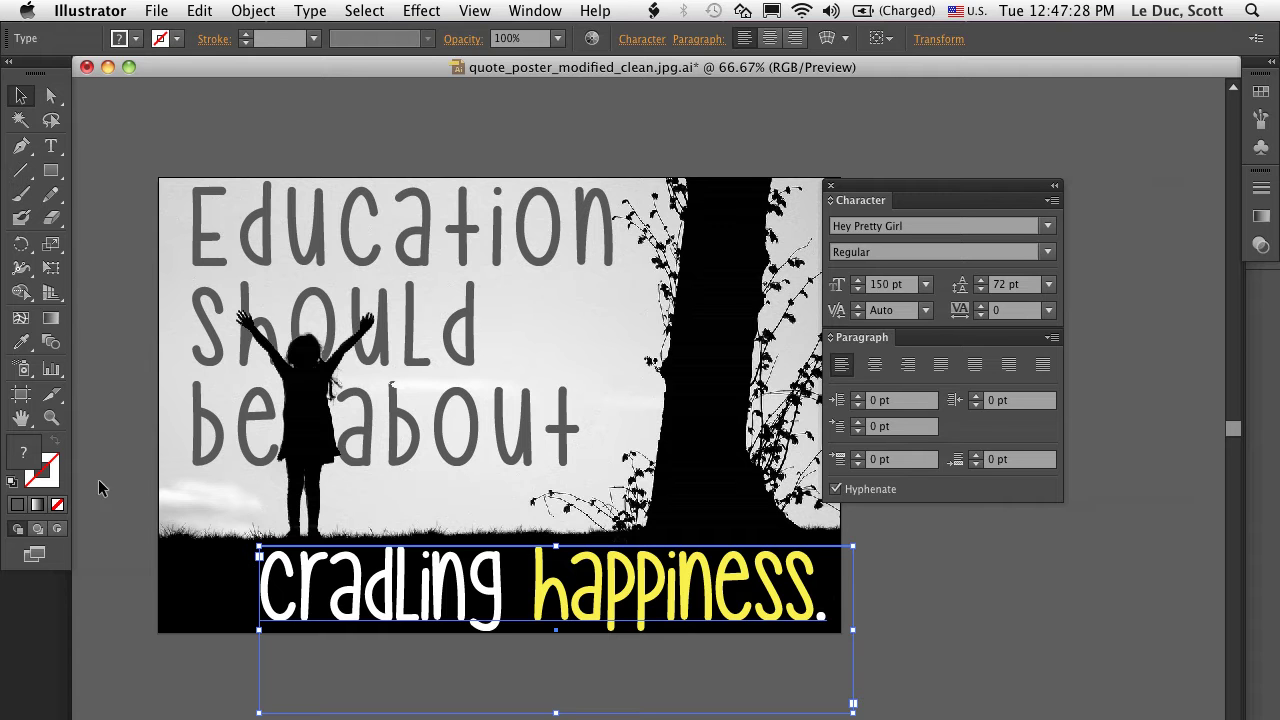
click(110, 342)
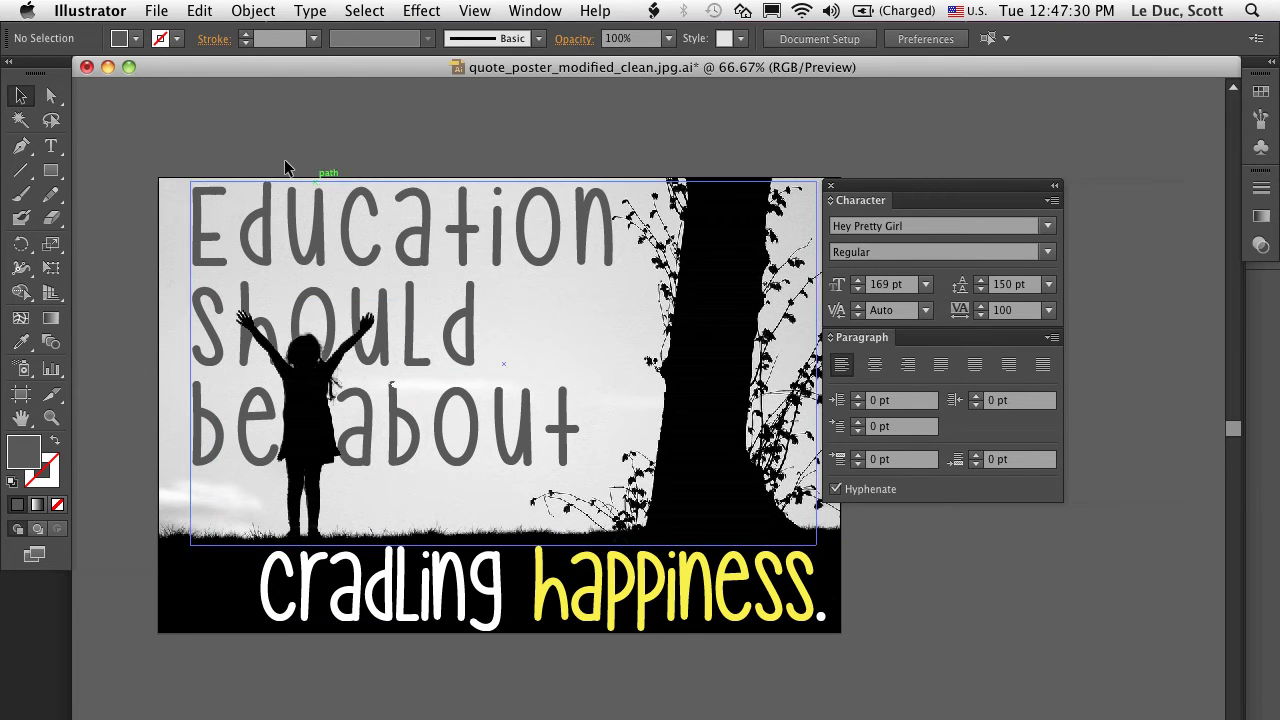
Switch to Chrome, go back to the Visual Communications schedule, and open the Quote Poster Project page from it.
key(super+Tab)
key(super+Tab)
key(super+Tab)
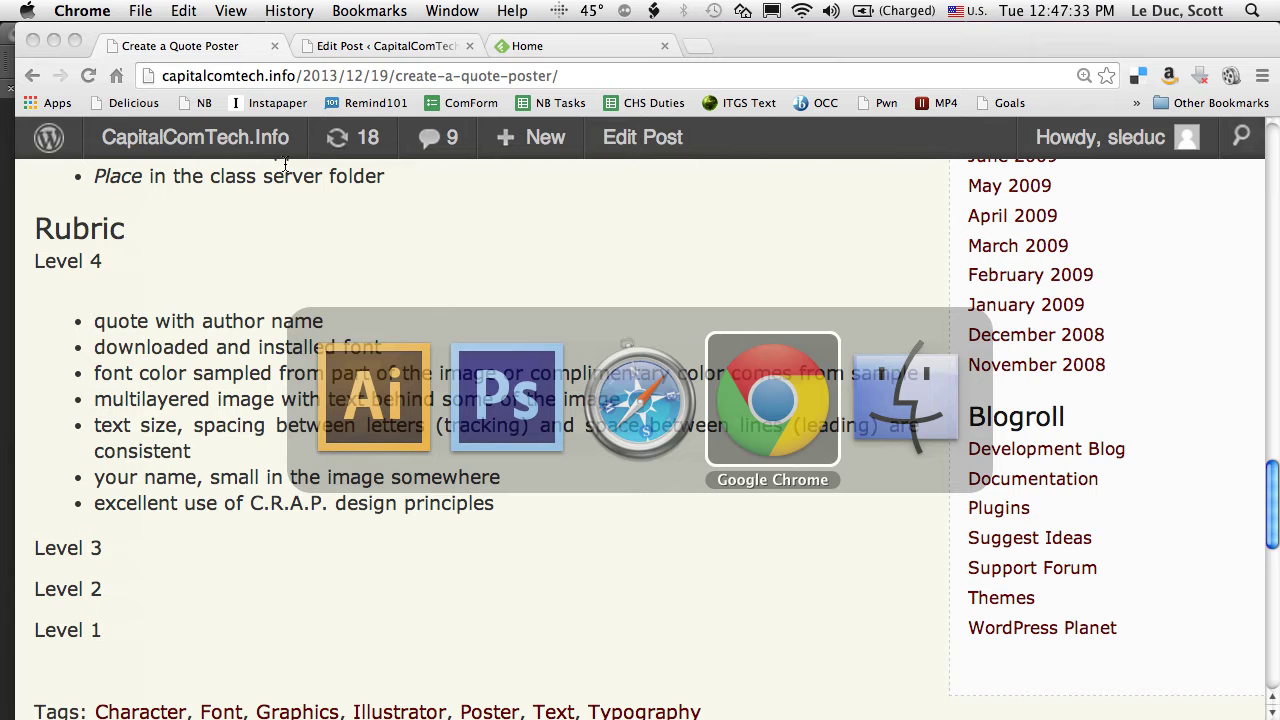
mouse_move(218, 232)
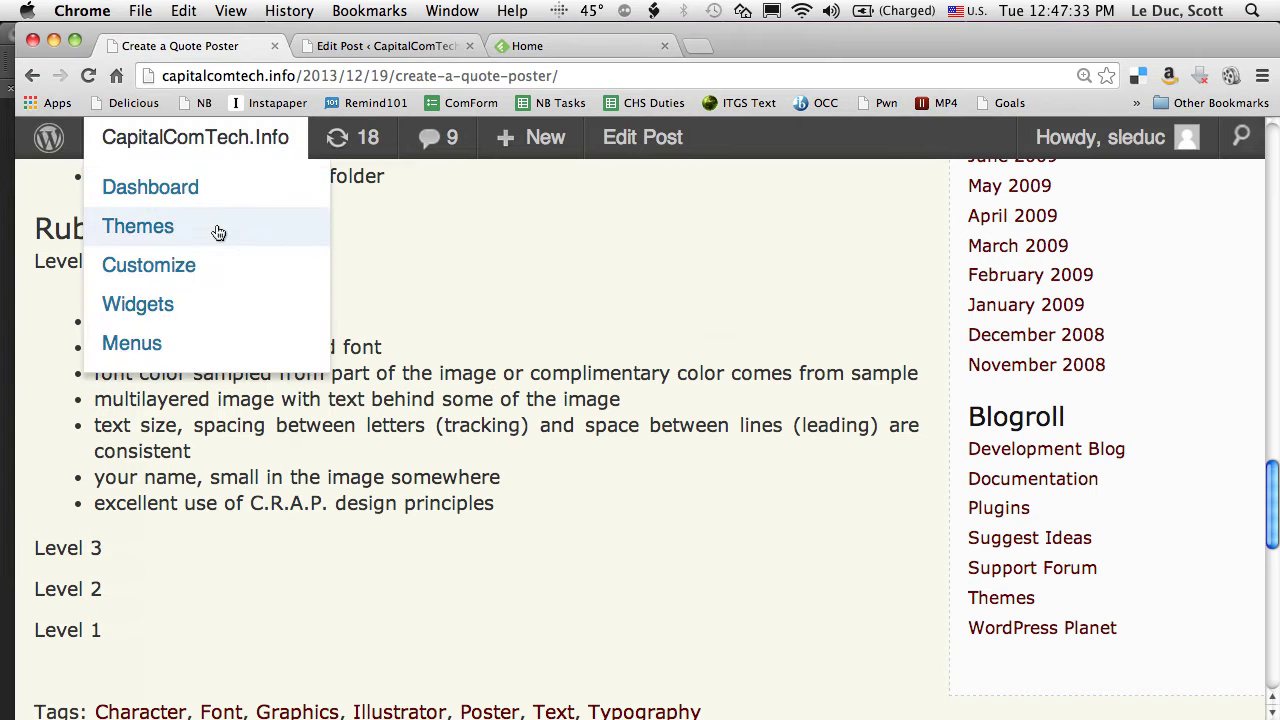
click(31, 75)
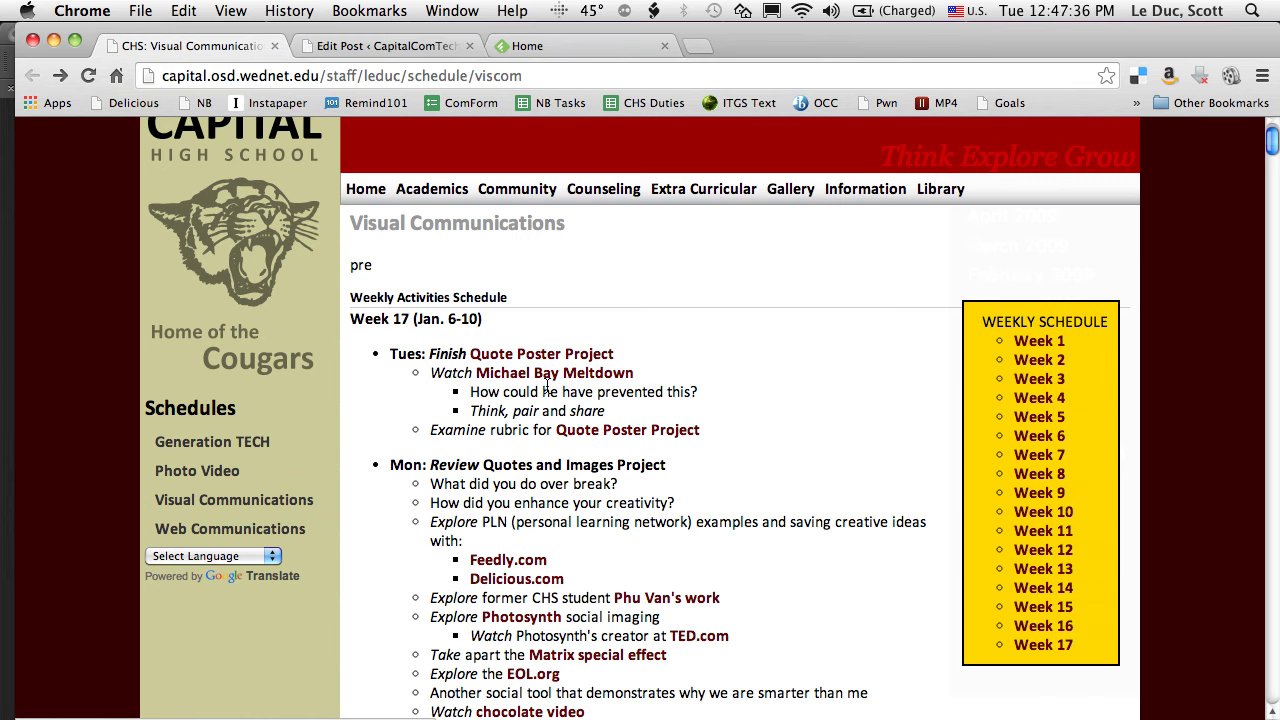
click(546, 356)
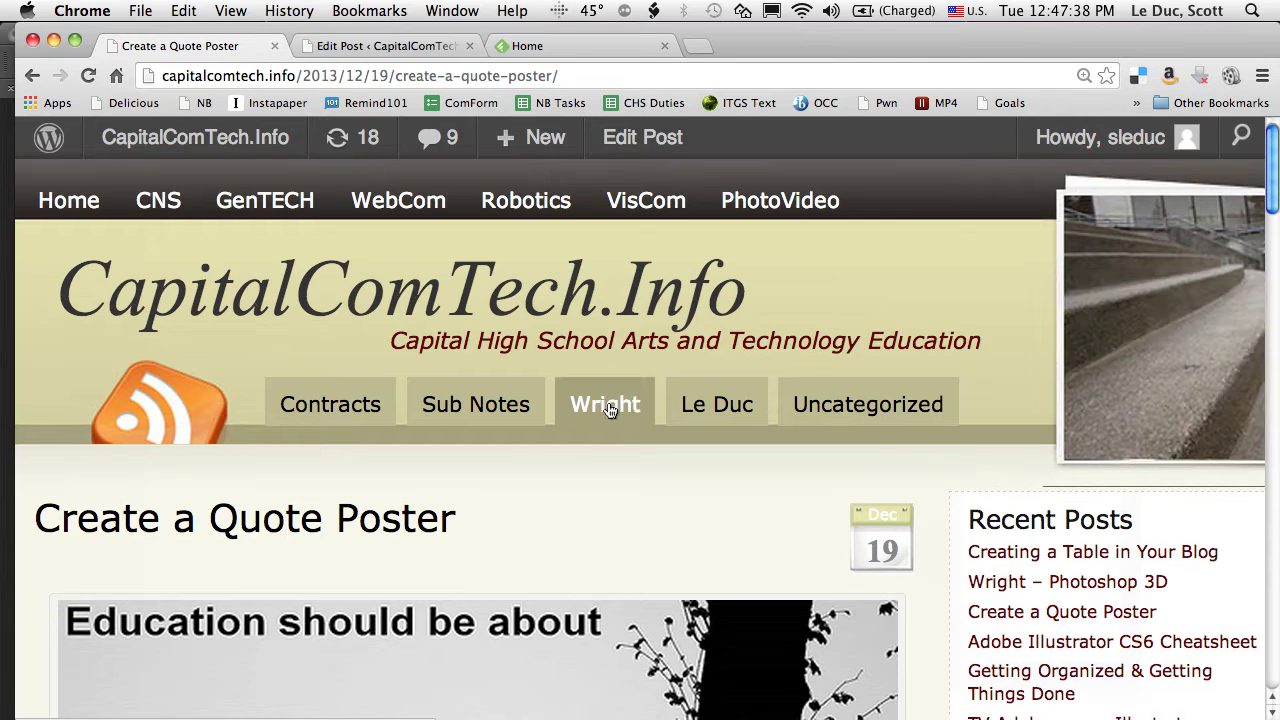
Find the font download instructions on the Create a Quote Poster page and open the linked 1001fonts.com site.
scroll(606, 408, down, 10)
scroll(610, 410, down, 5)
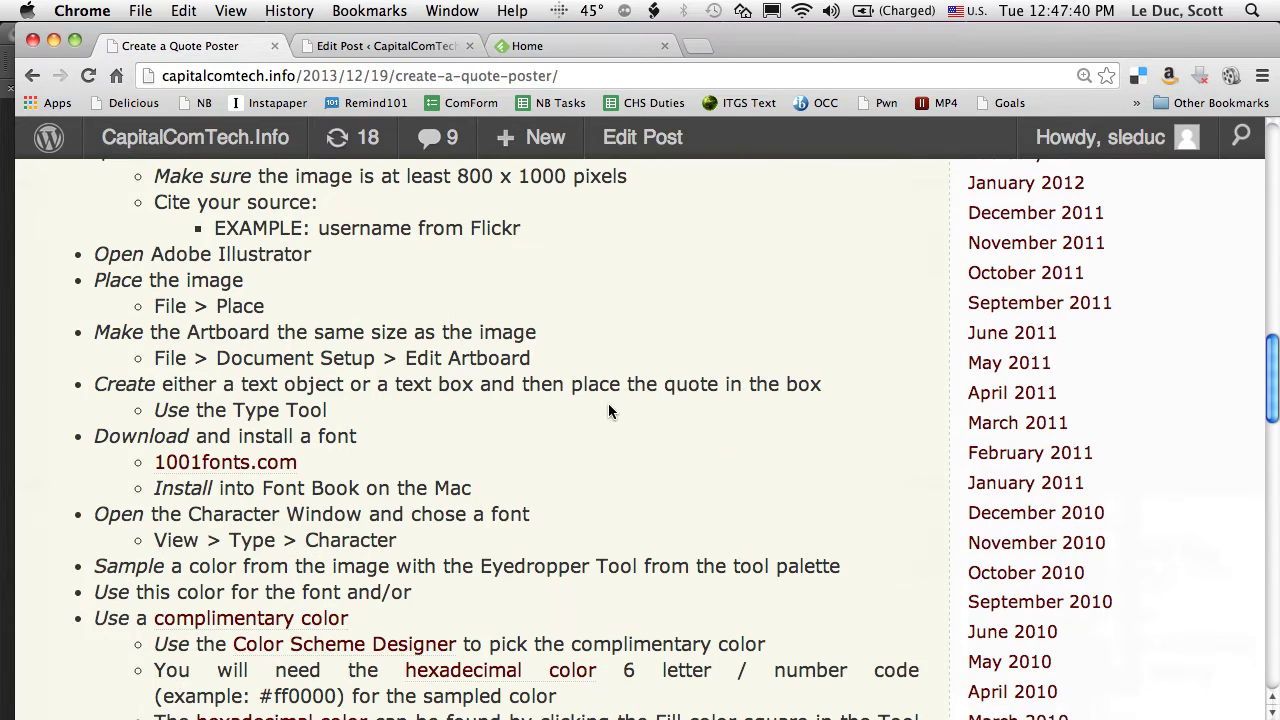
click(224, 468)
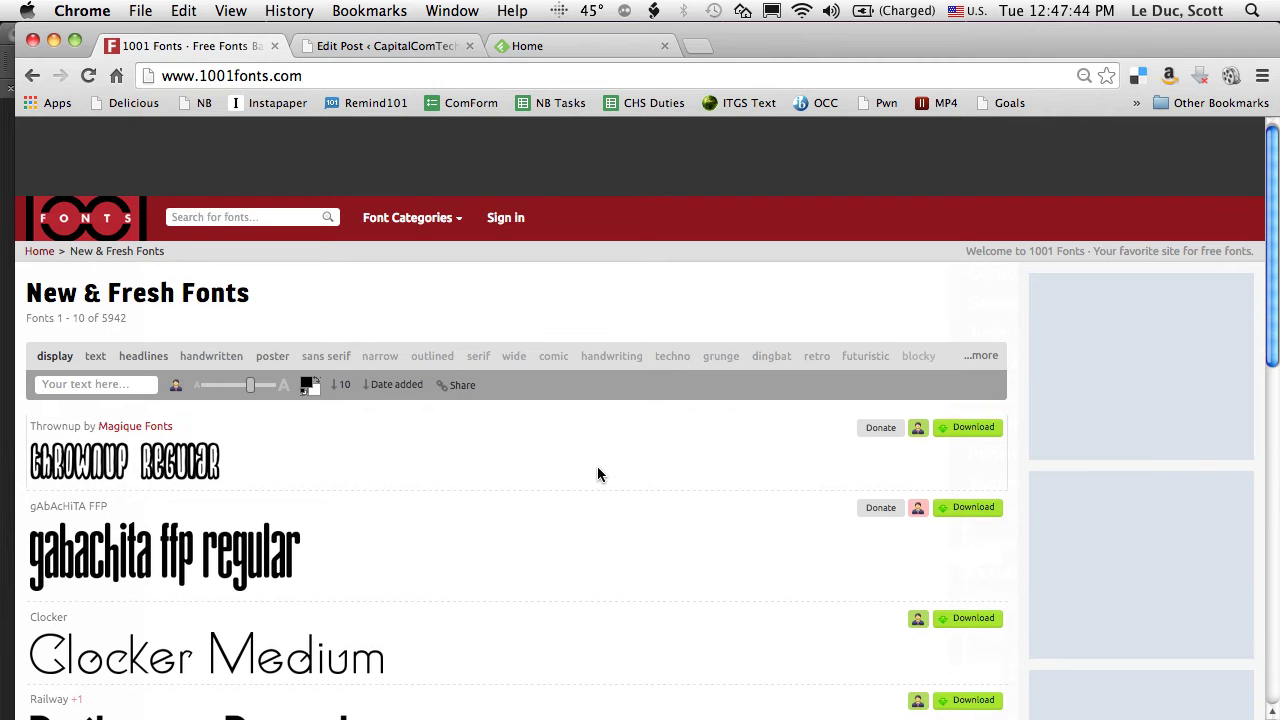
Browse the new fonts list through its second page to the Hey Pretty Girl font.
scroll(597, 474, down, 2)
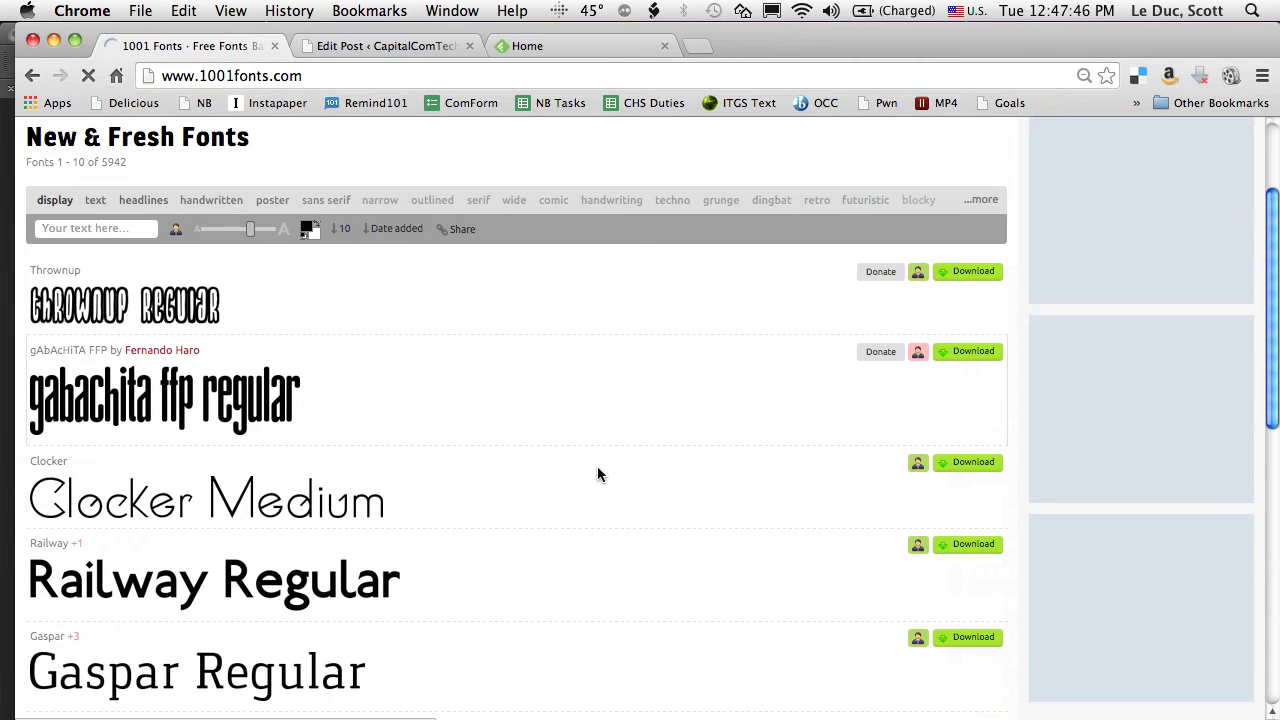
scroll(597, 474, down, 15)
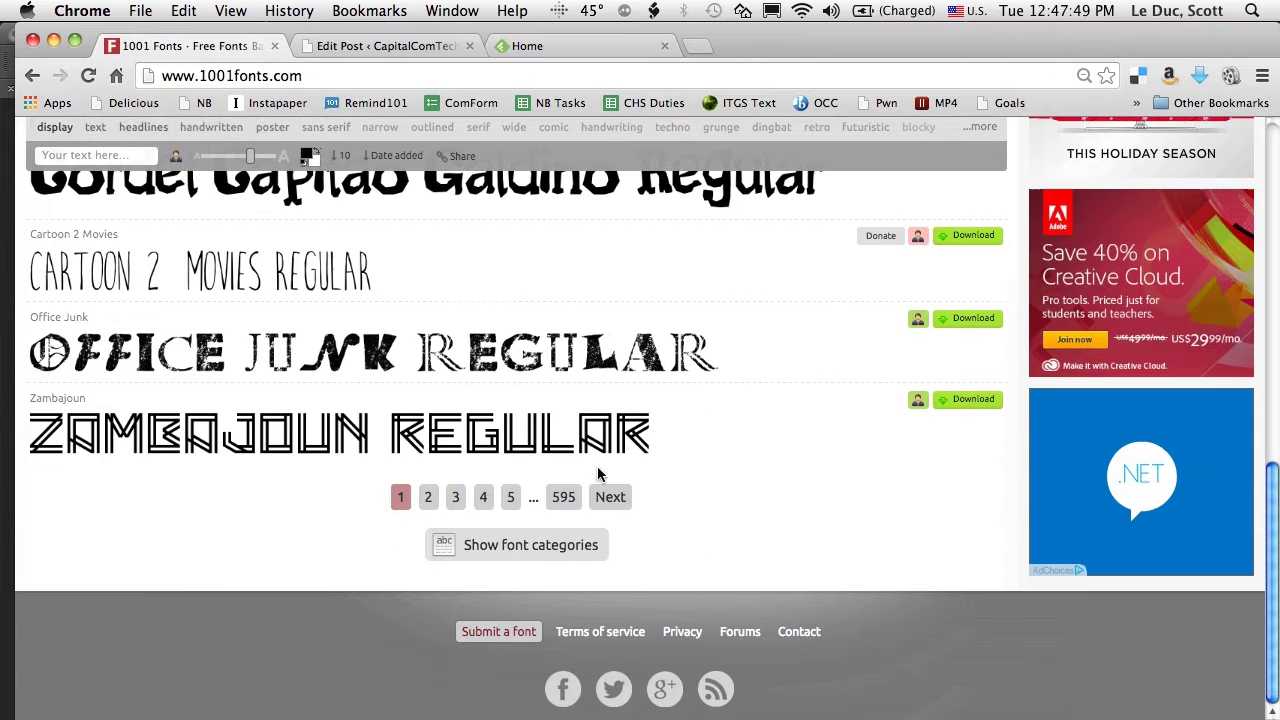
click(610, 496)
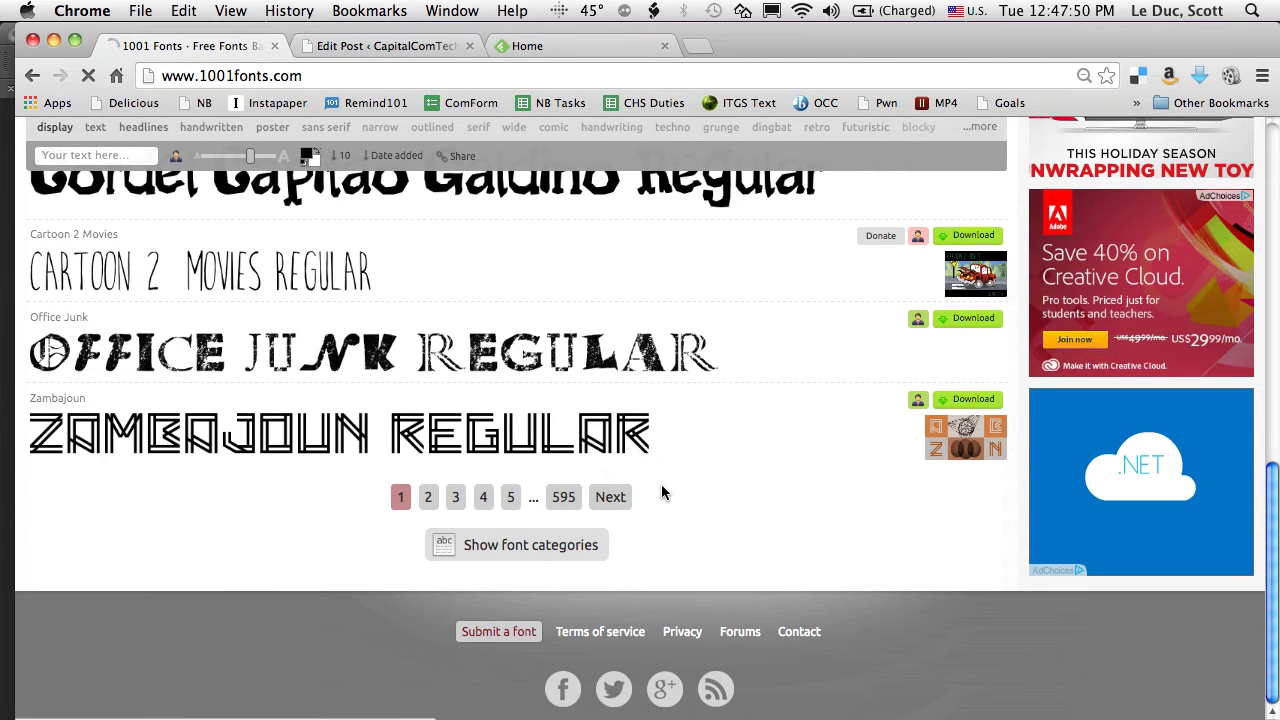
scroll(620, 477, down, 5)
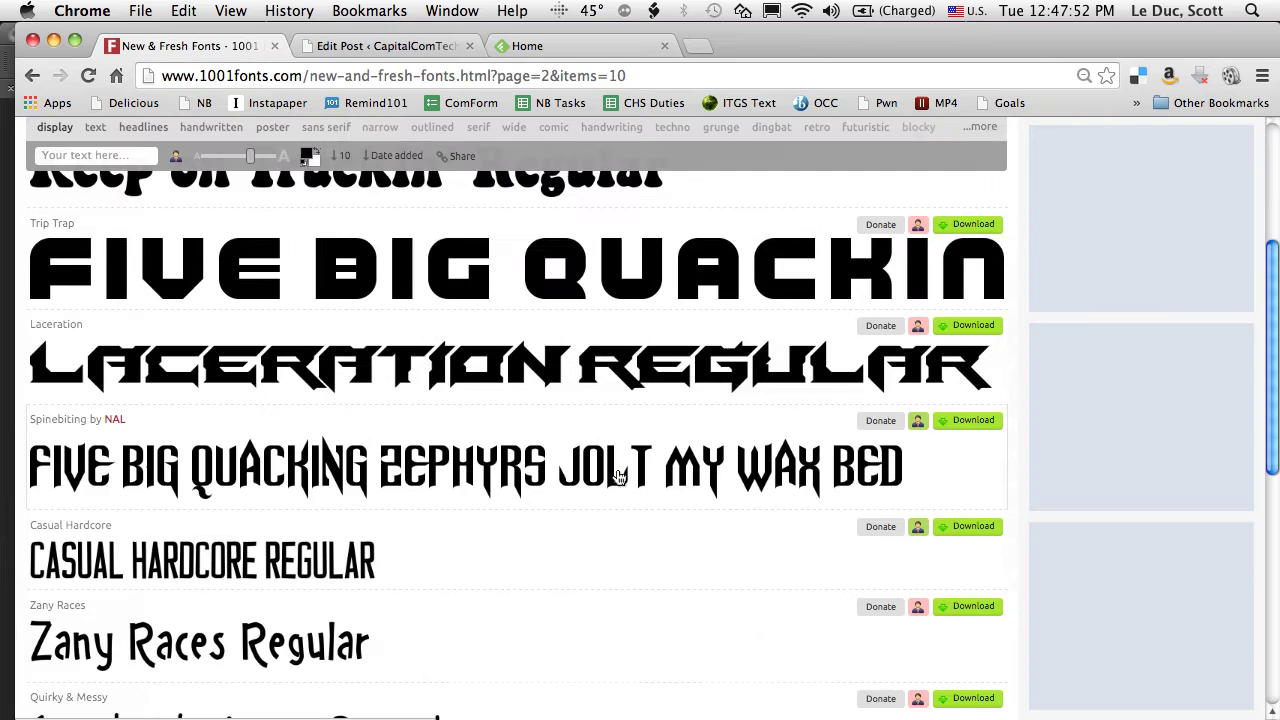
scroll(617, 477, down, 1)
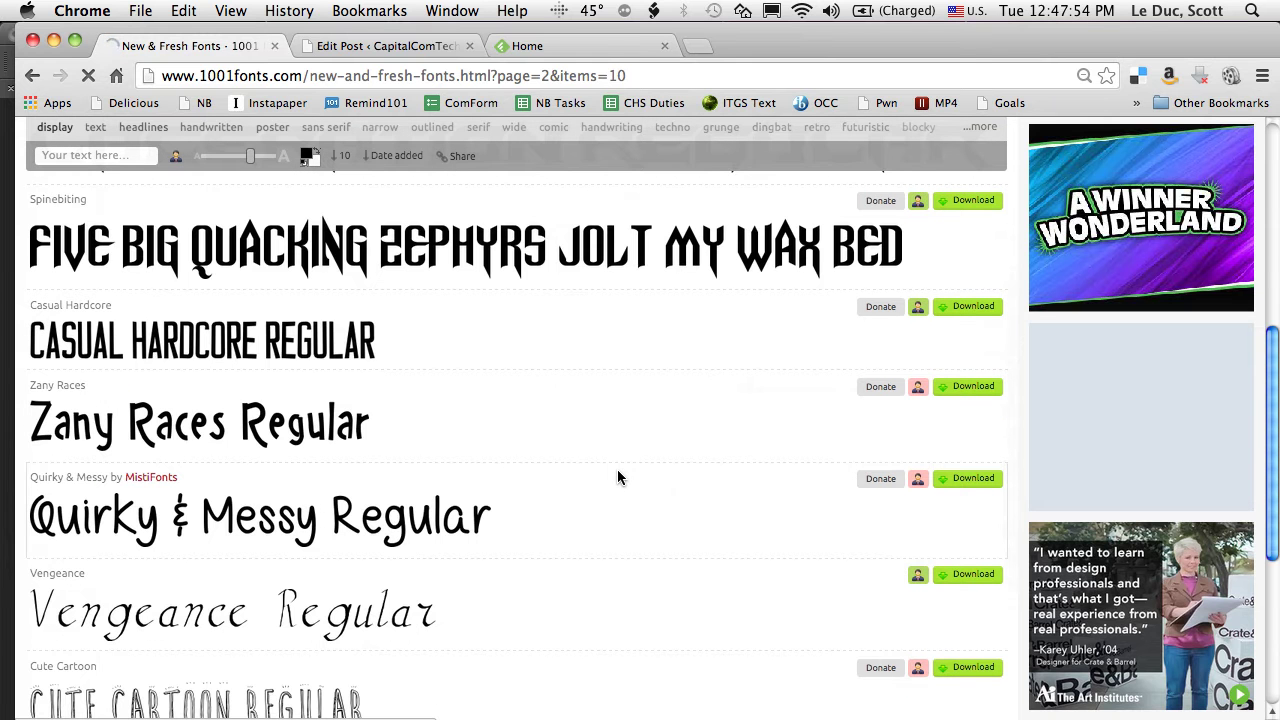
scroll(617, 477, down, 3)
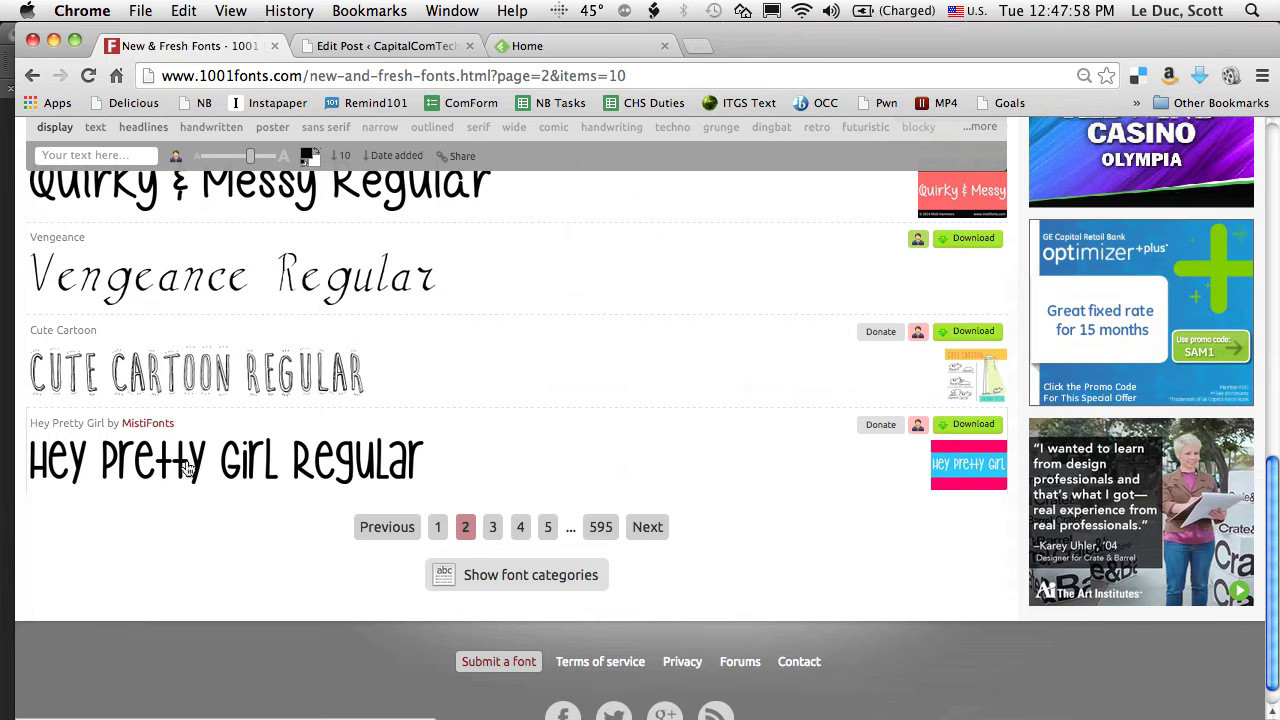
Download the Hey Pretty Girl font and save hey-pretty-girl.zip to the Desktop.
click(976, 428)
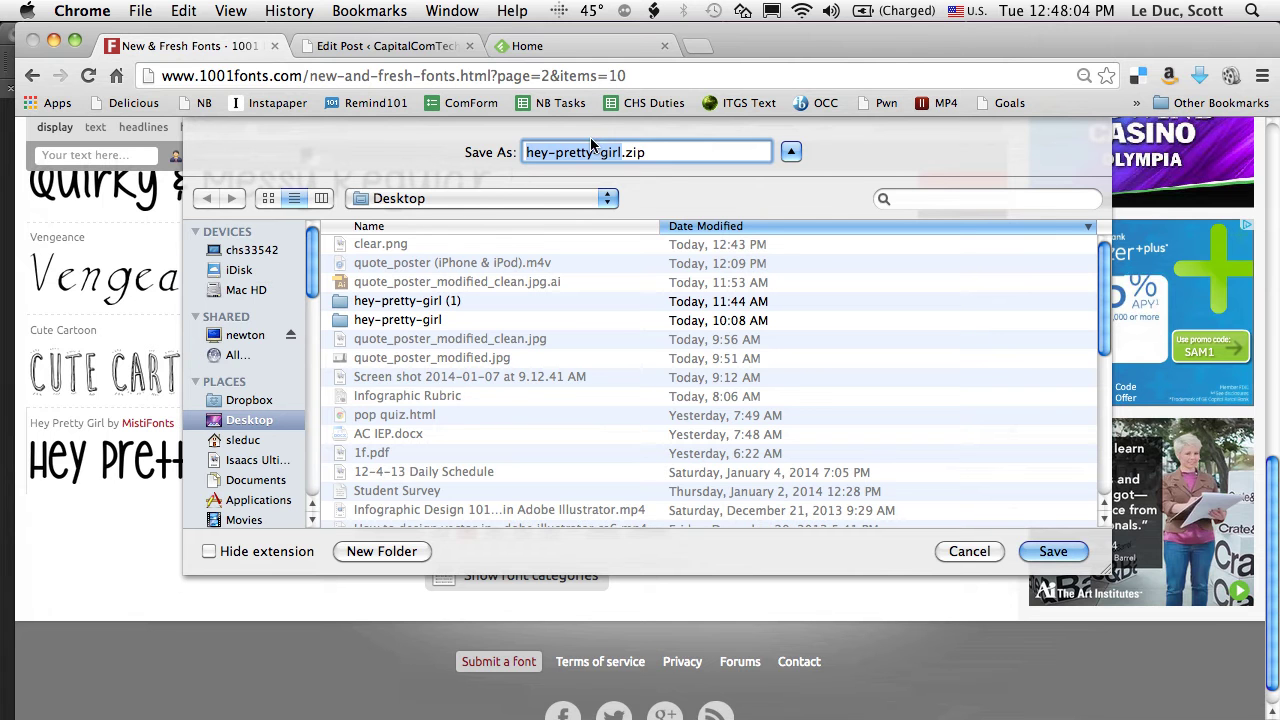
click(1052, 550)
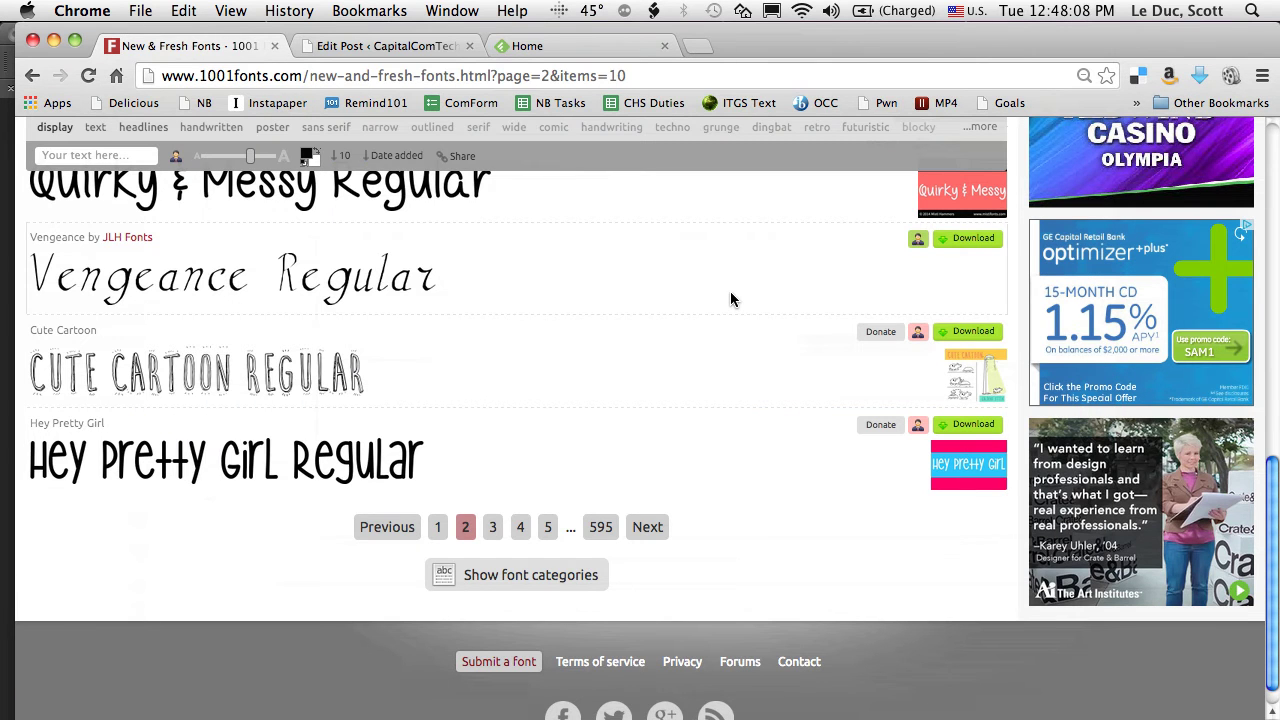
Launch Font Book and start adding fonts, browsing the Desktop to its most recent files.
click(1252, 10)
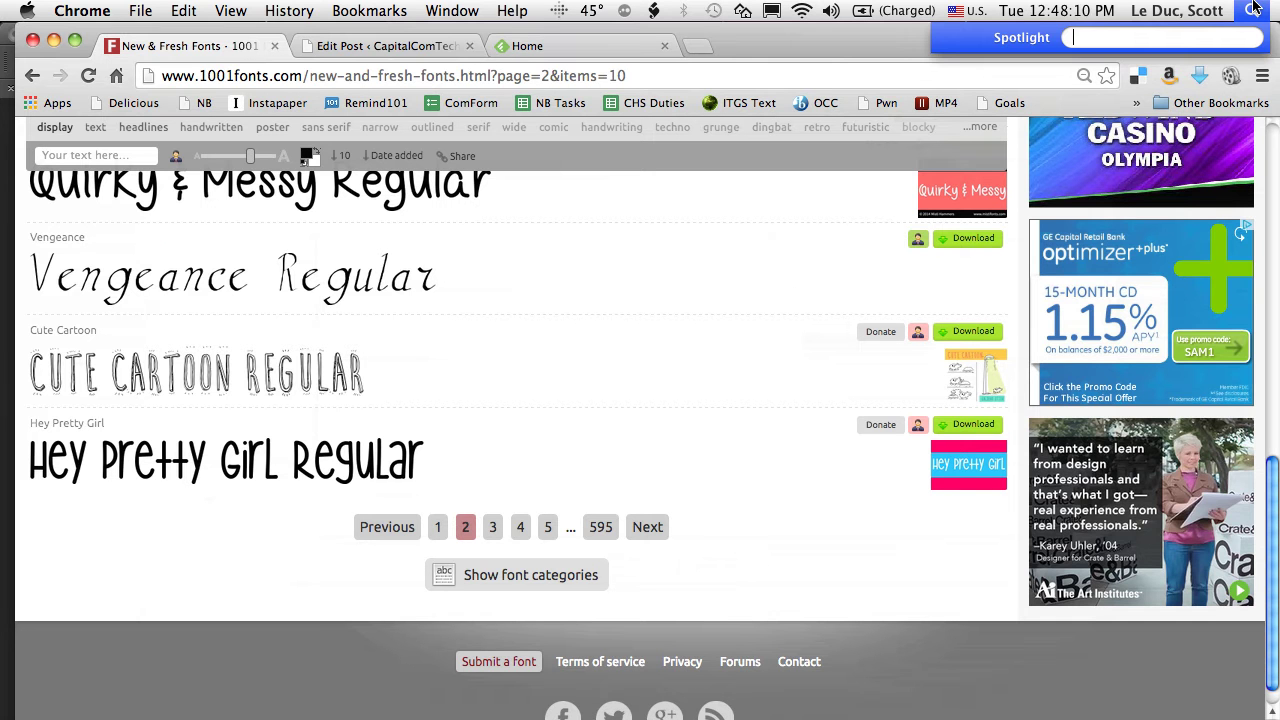
text(font book)
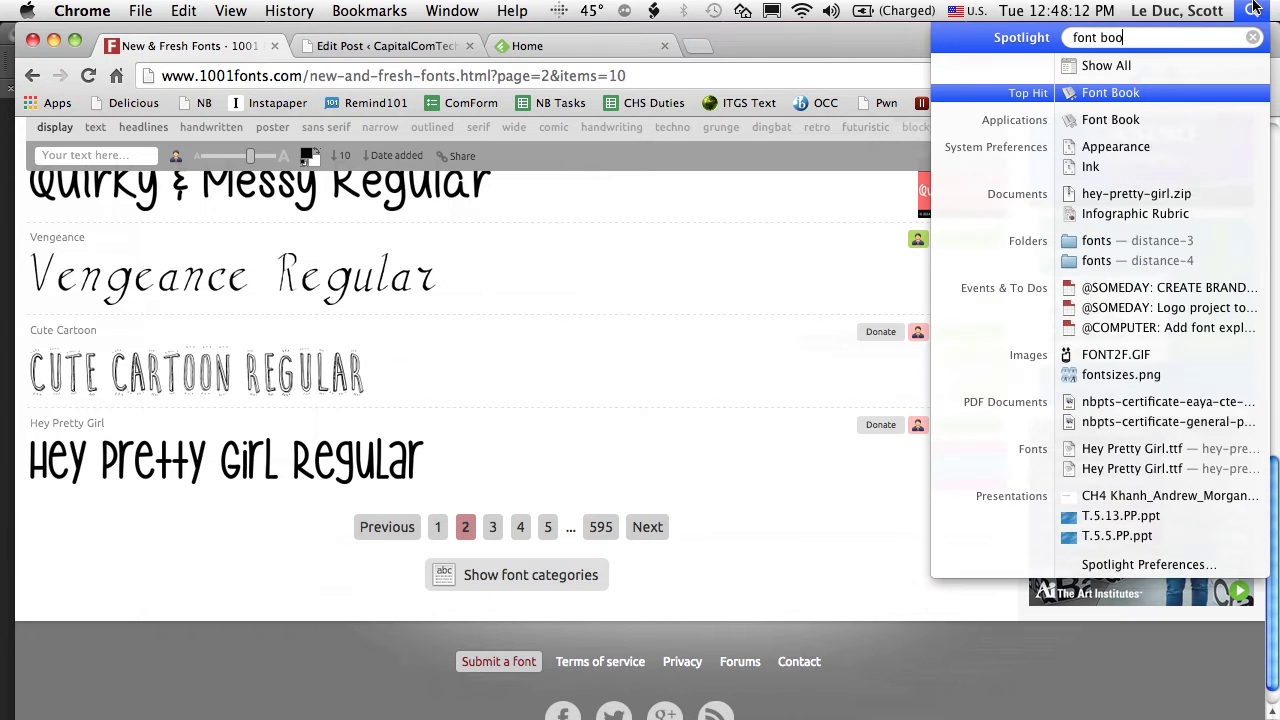
click(1121, 91)
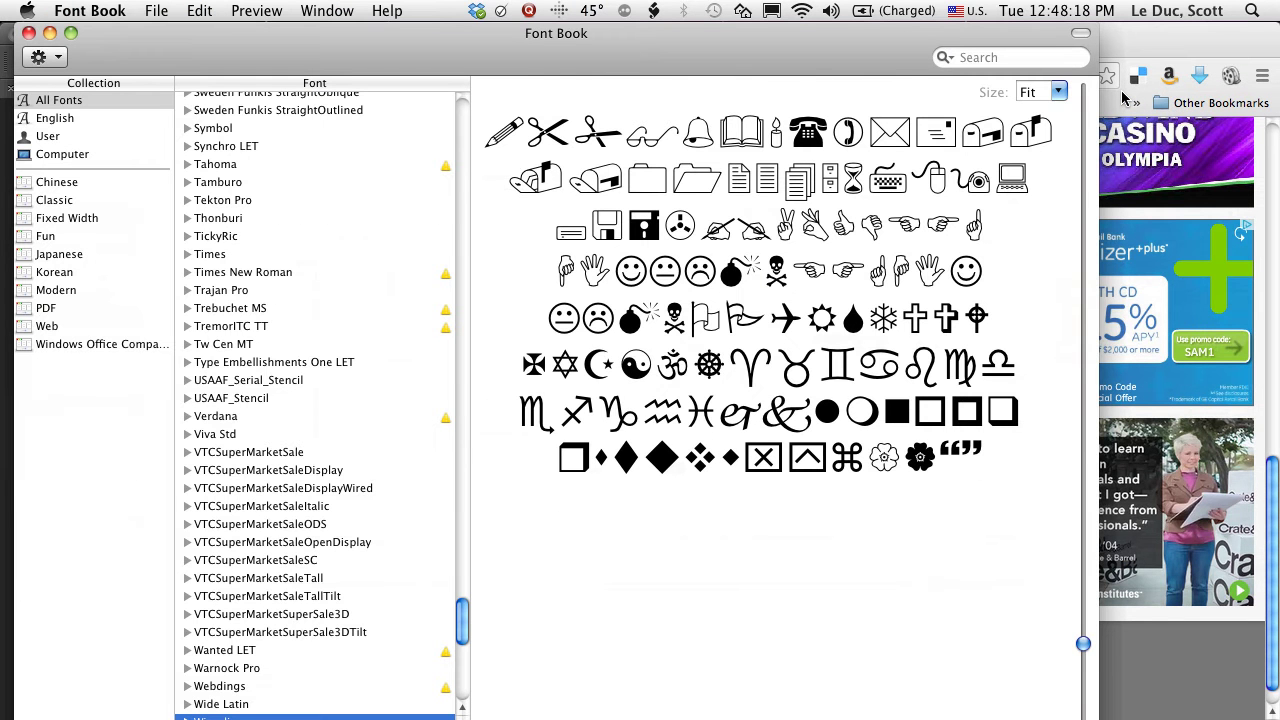
click(160, 10)
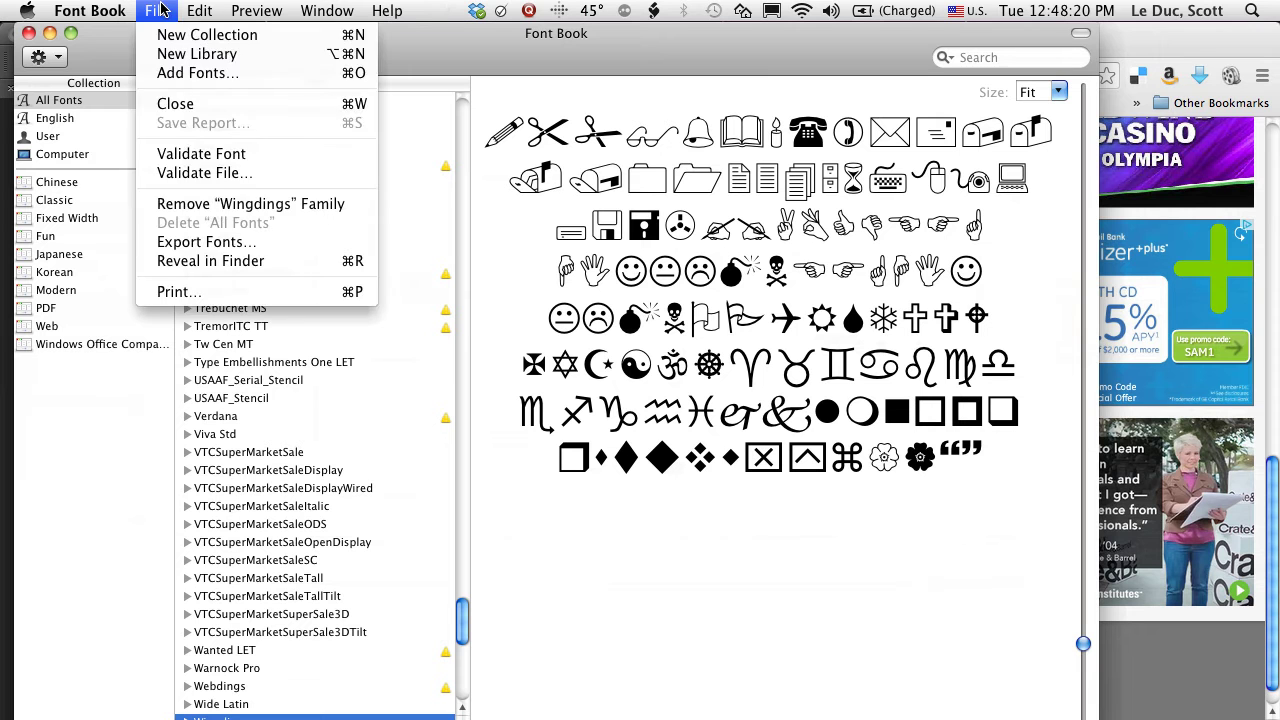
click(175, 78)
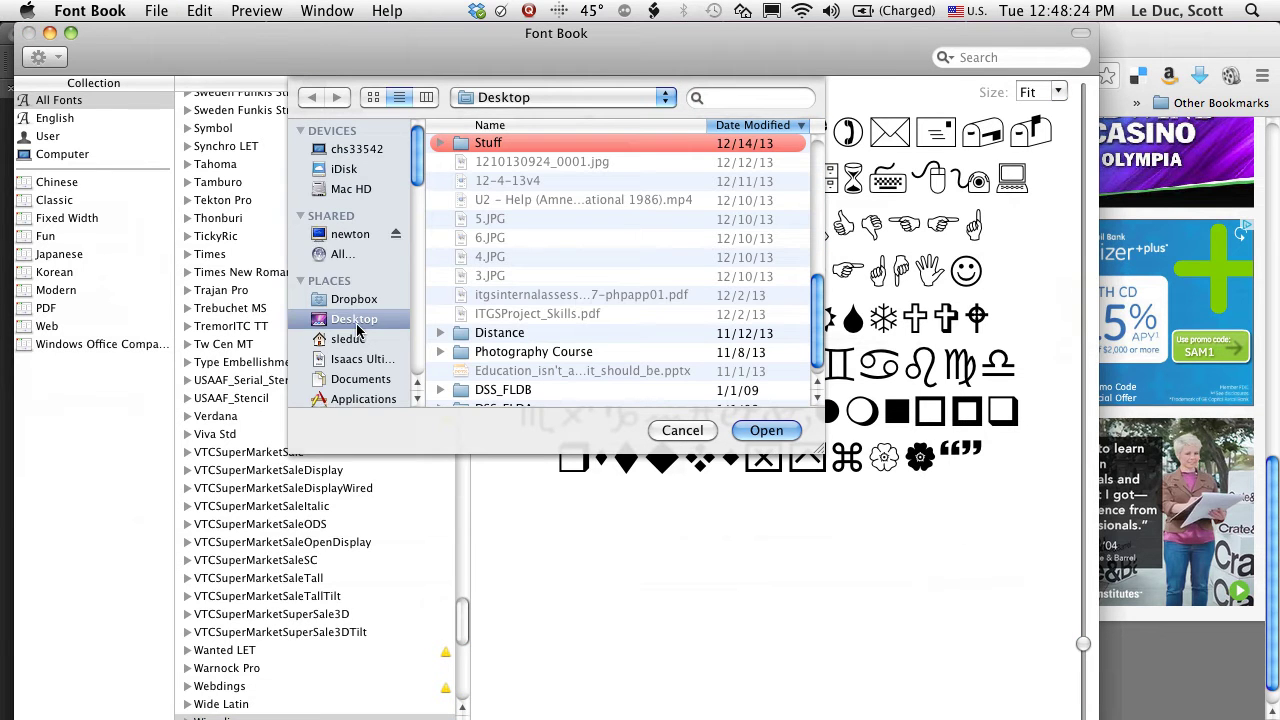
scroll(555, 318, down, 1)
scroll(555, 318, up, 10)
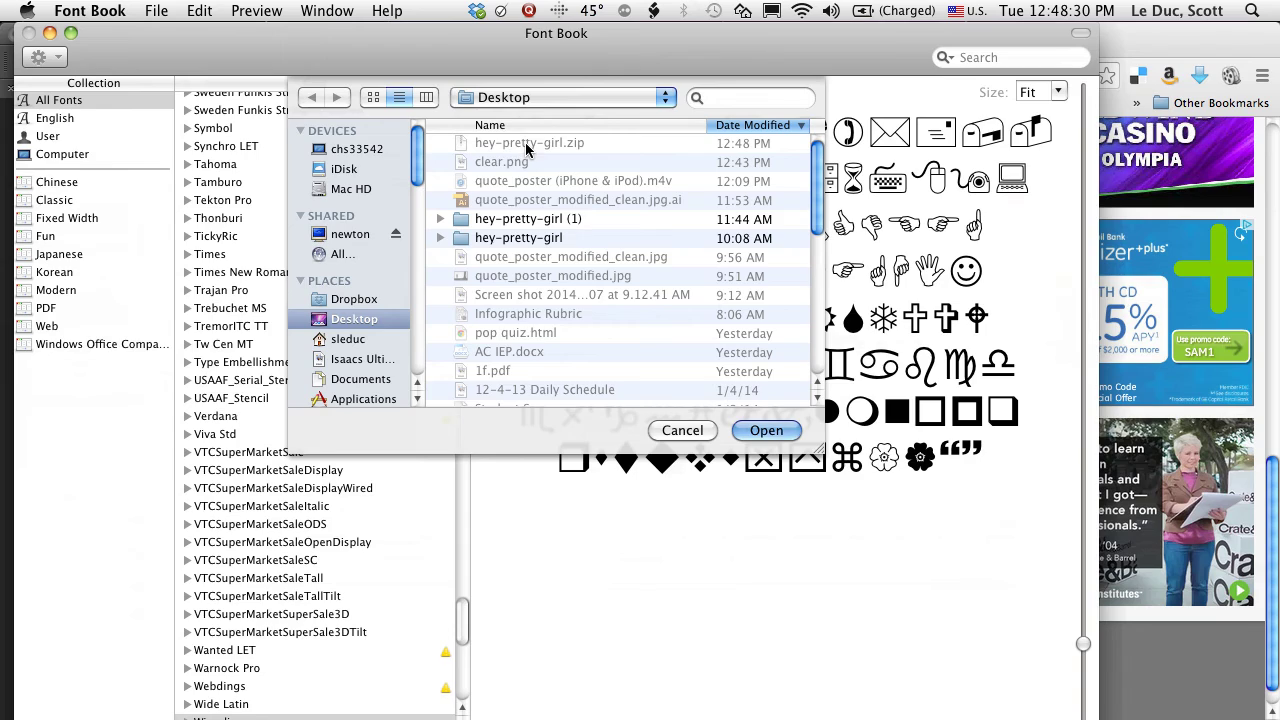
Reveal the desktop and extract the downloaded hey-pretty-girl.zip archive.
key(F11)
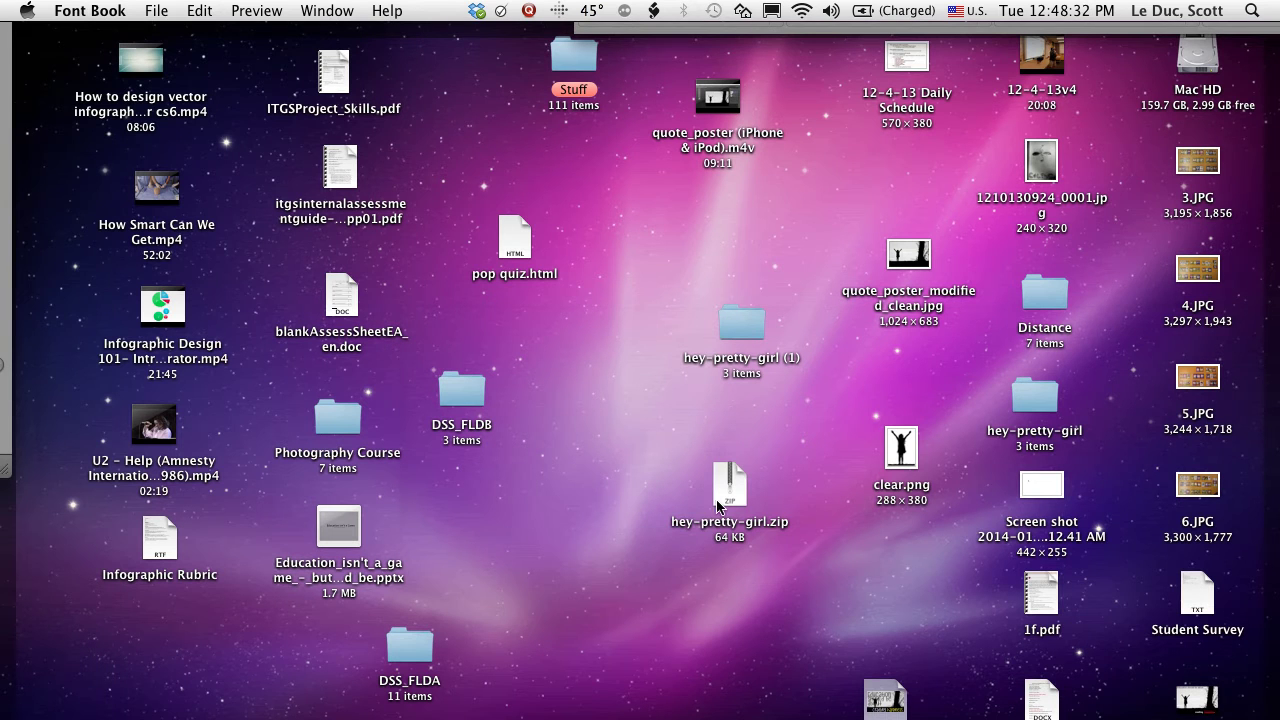
drag(717, 505, 771, 452)
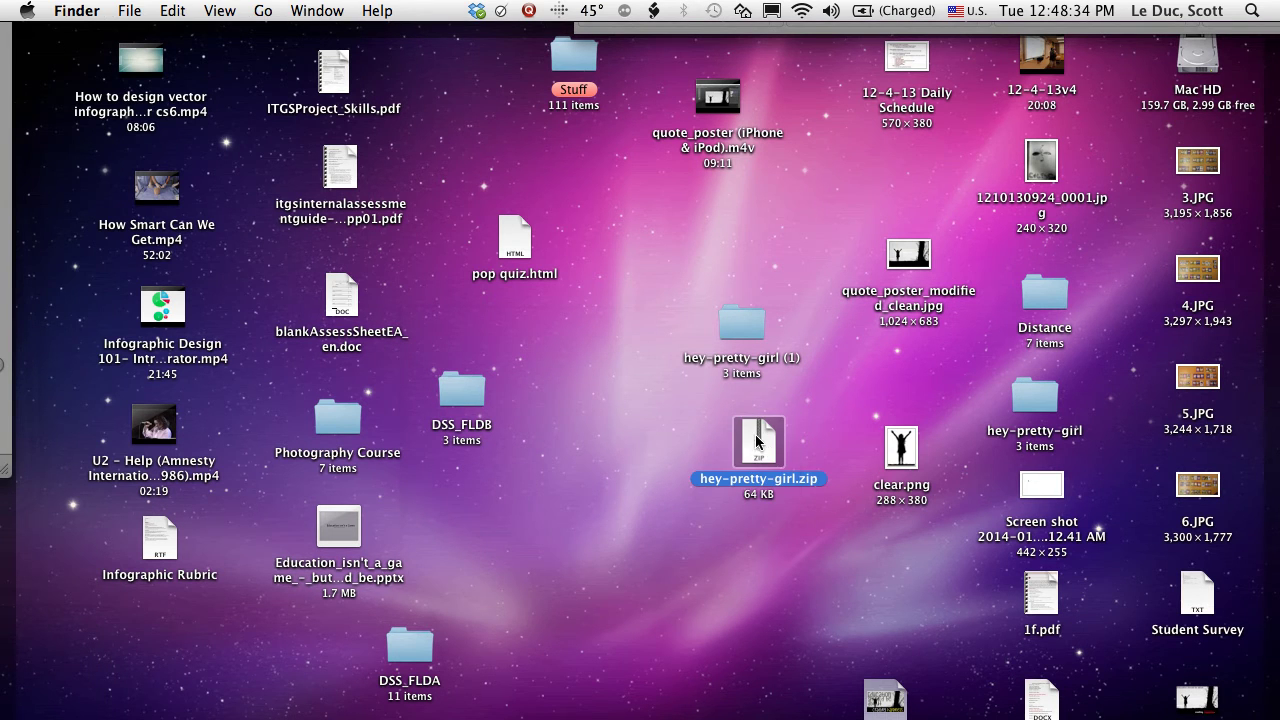
double_click(756, 441)
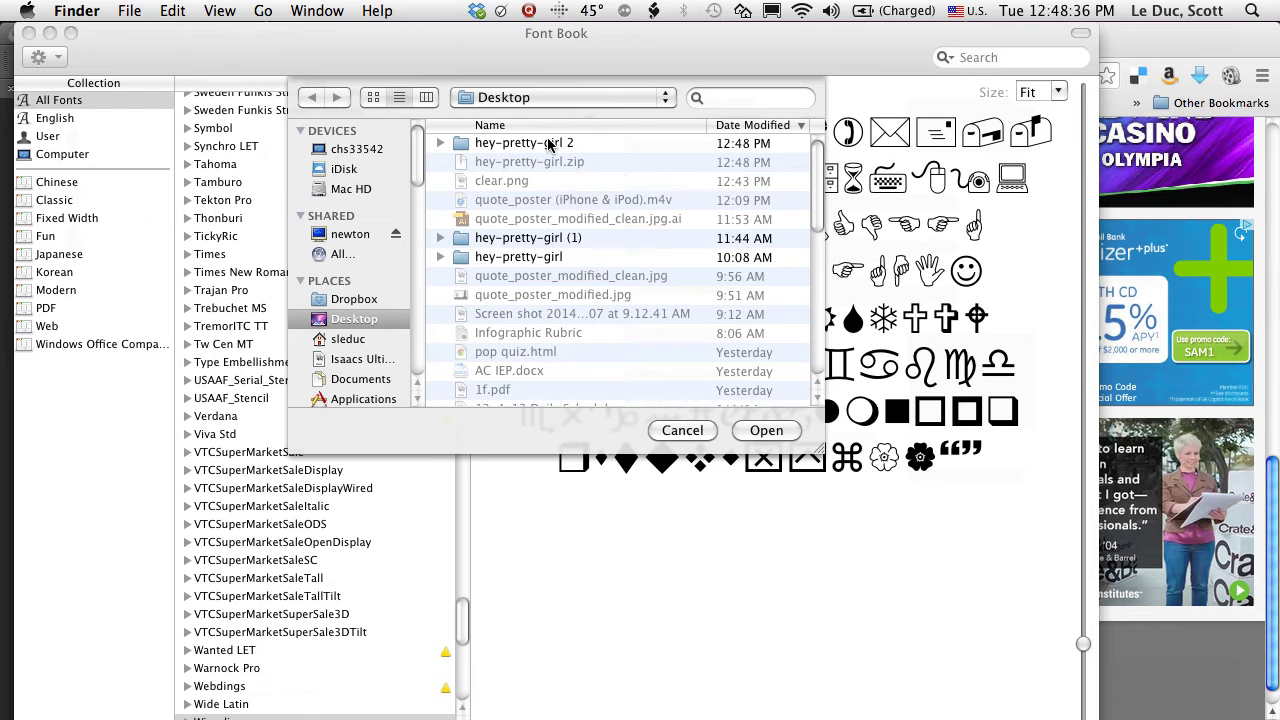
Add the font from the hey-pretty-girl folder on the Desktop to Font Book.
click(527, 257)
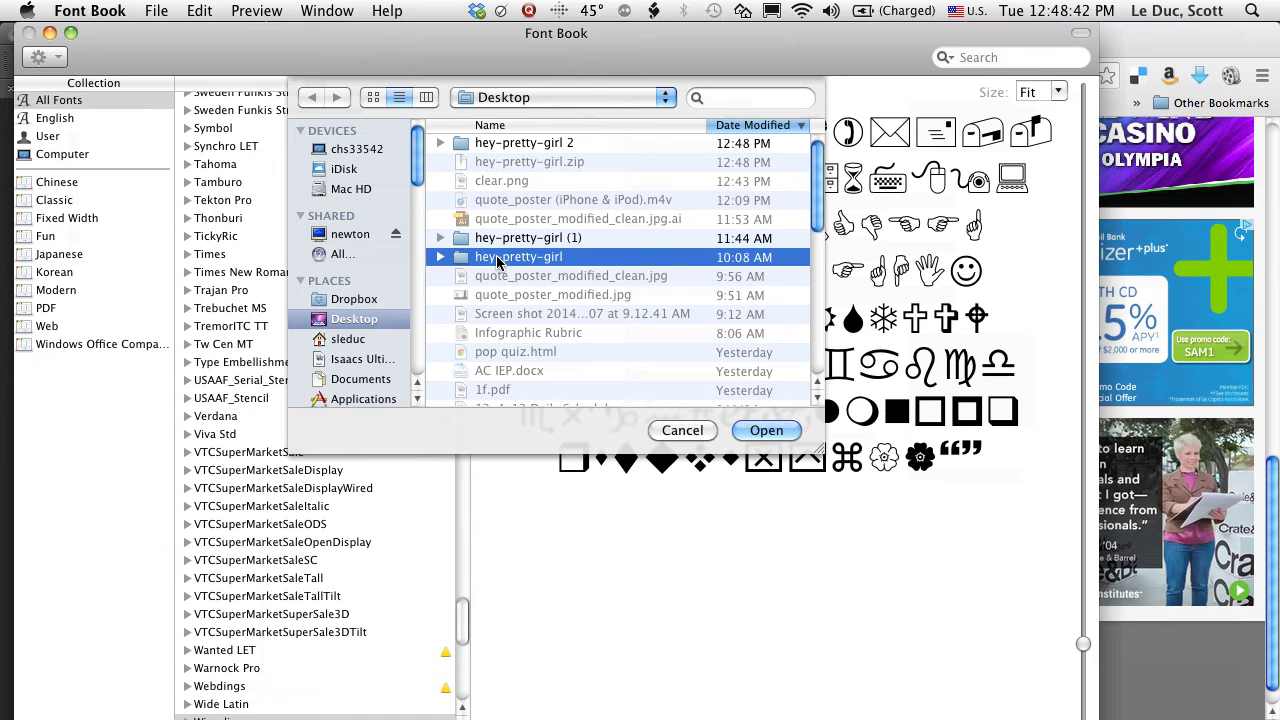
click(767, 430)
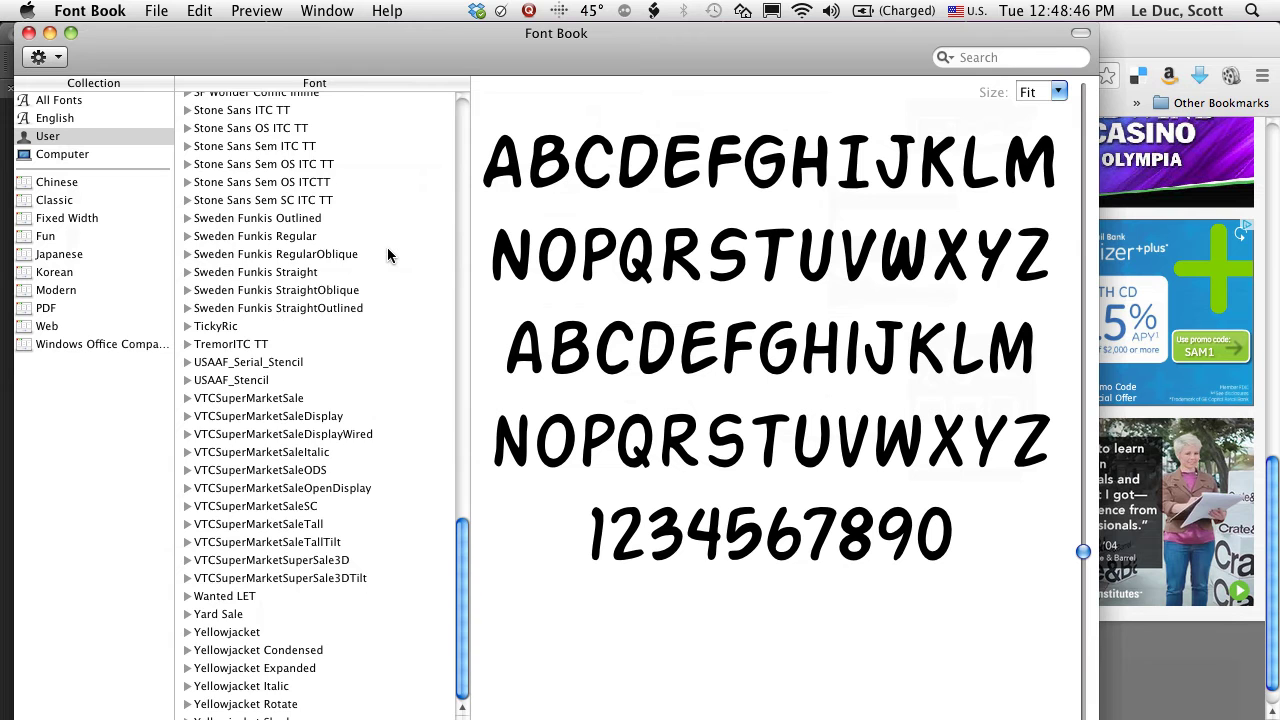
Find Hey Pretty Girl in the User font collection and preview its characters.
scroll(388, 255, up, 20)
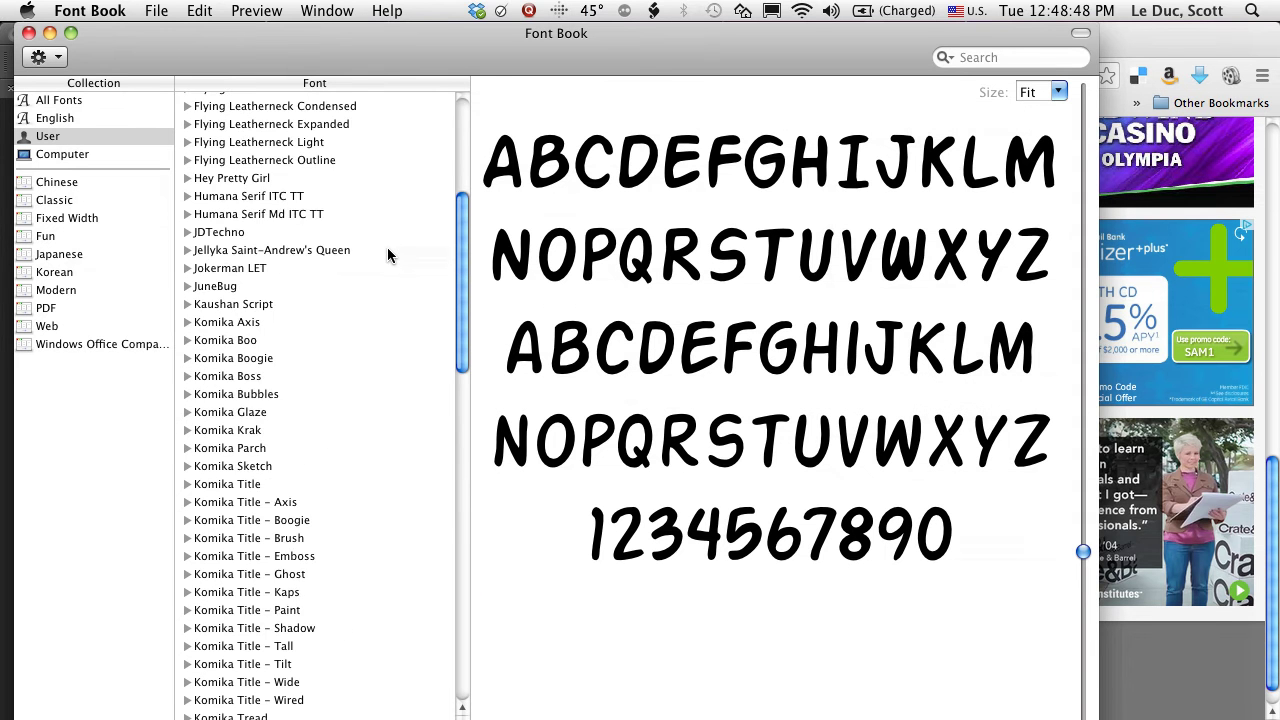
scroll(388, 255, up, 2)
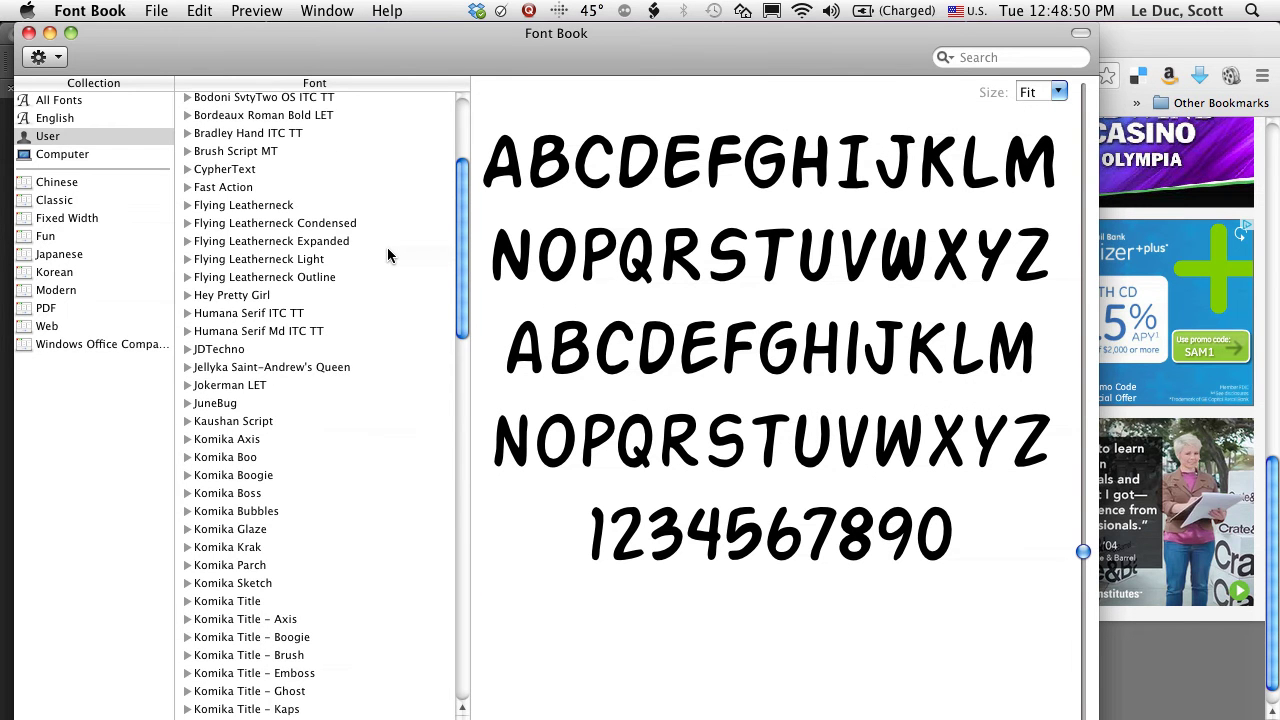
scroll(388, 255, down, 3)
scroll(388, 255, down, 2)
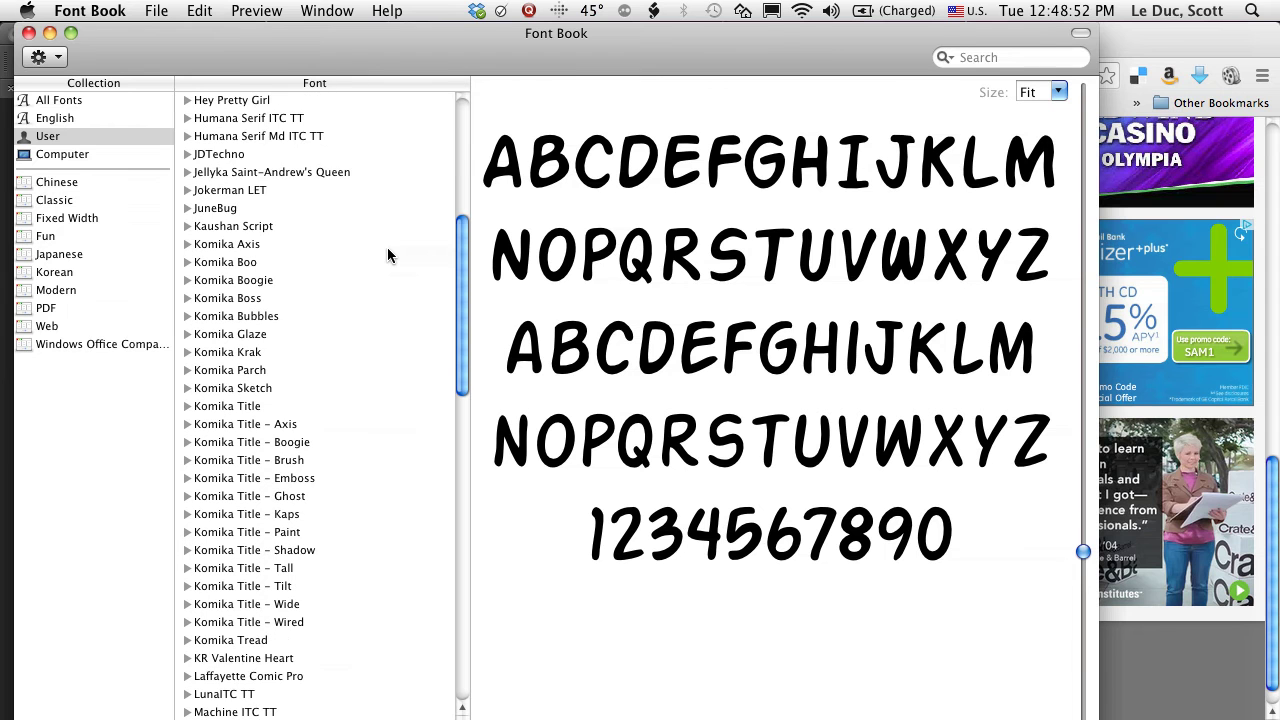
scroll(344, 228, up, 2)
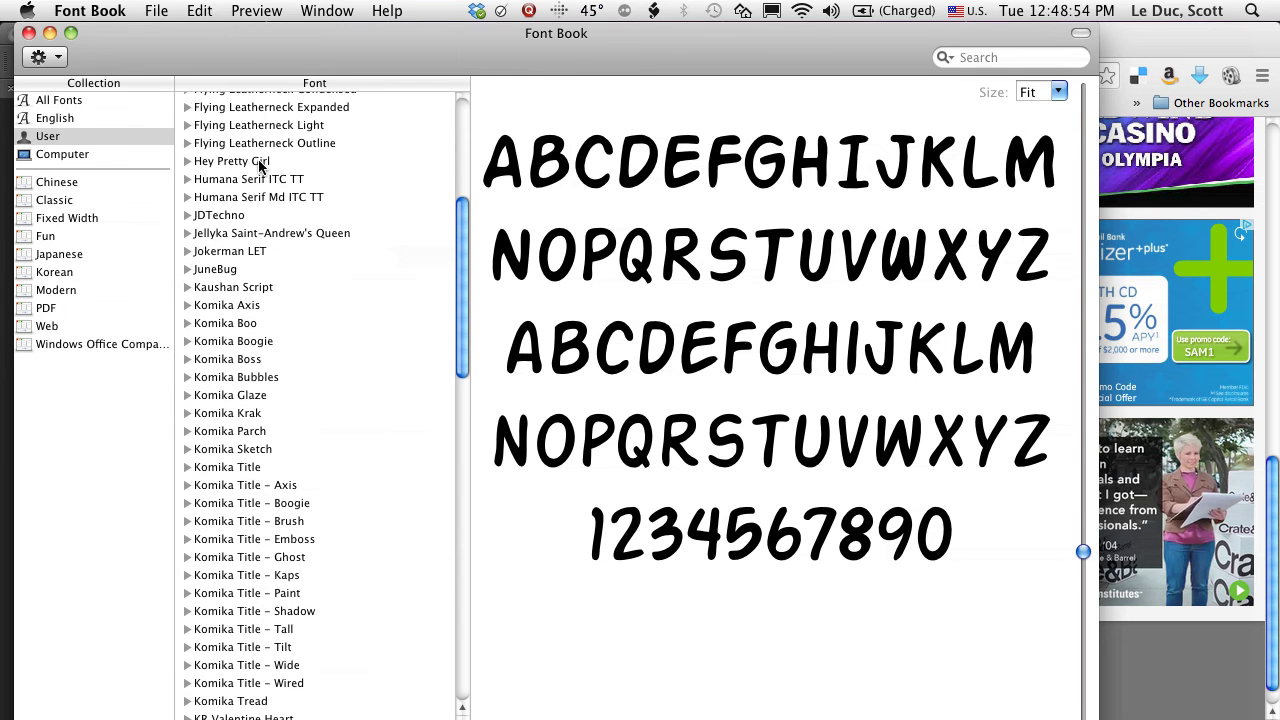
click(230, 161)
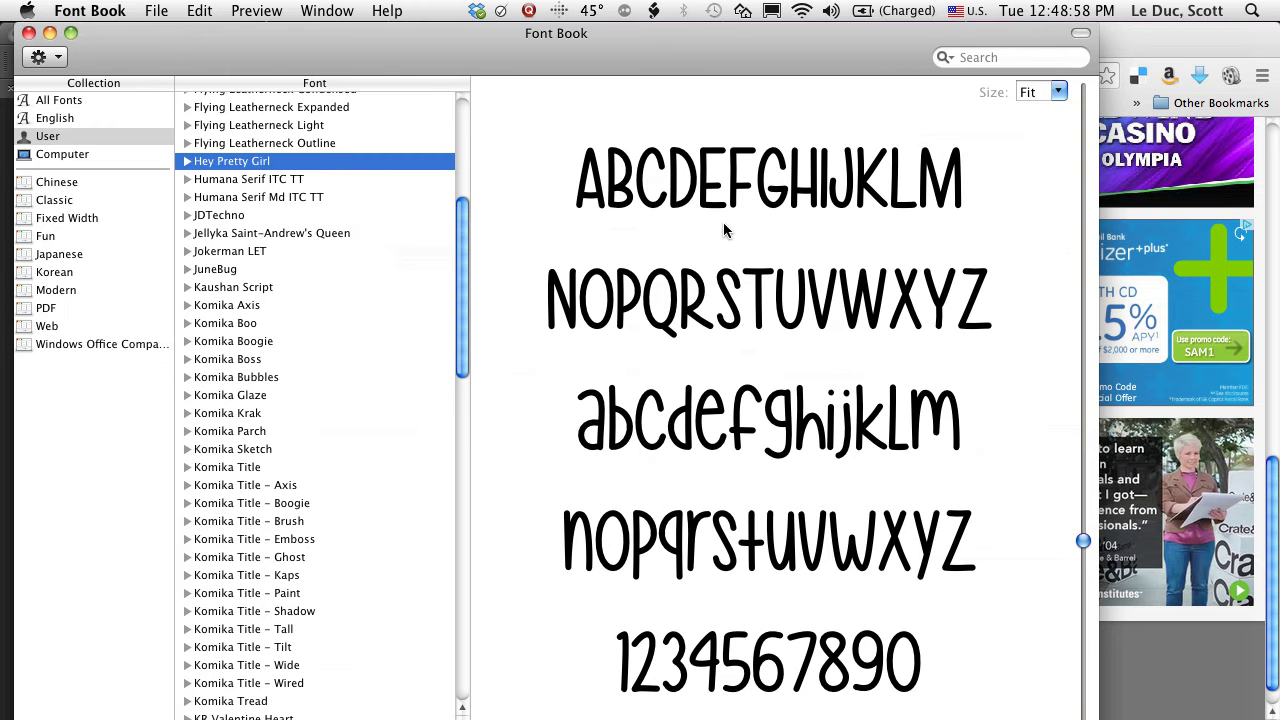
Quit Font Book and switch to the quote poster in Illustrator.
key(super+q)
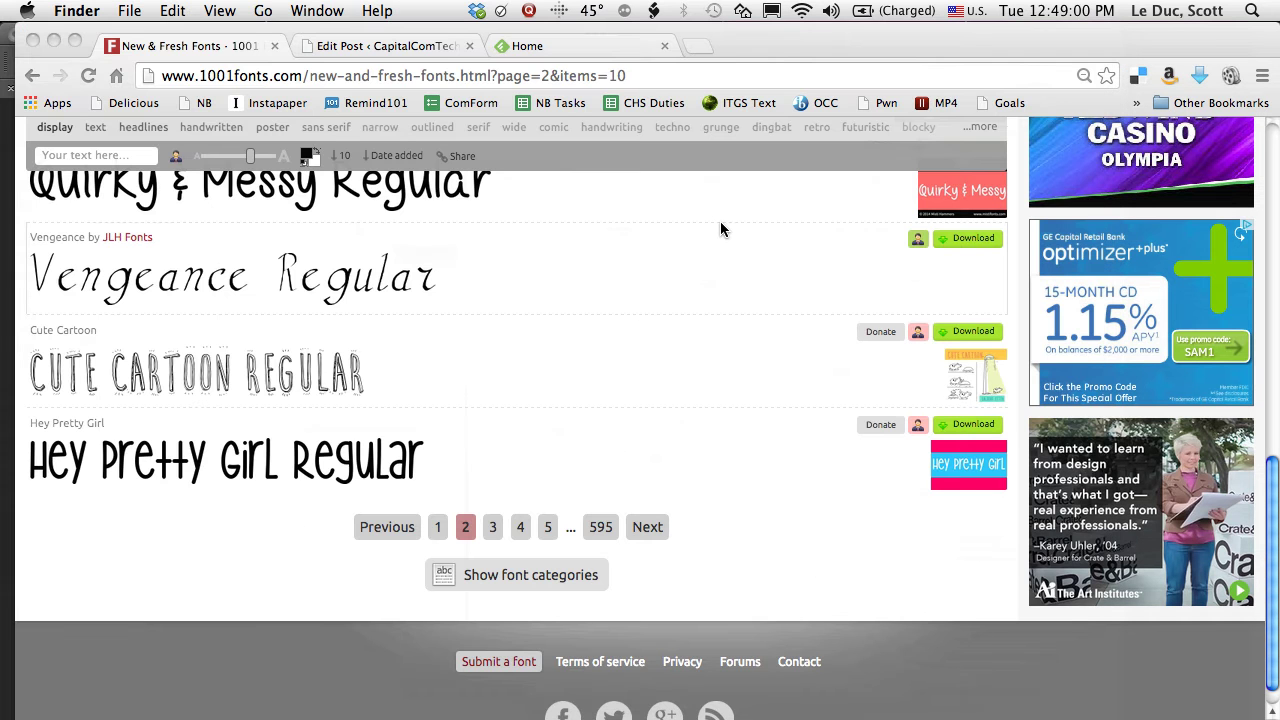
key(super+Tab)
key(super+Tab)
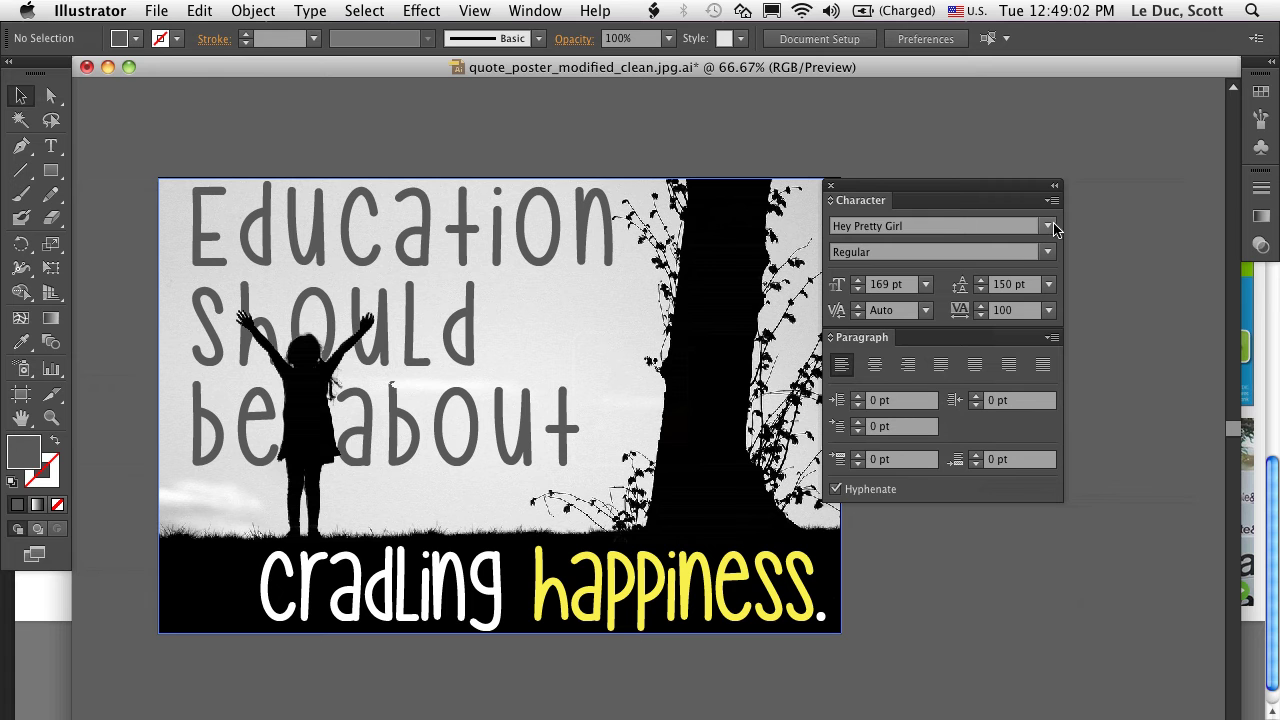
Look up Hey Pretty Girl in the font family list, leaving the current font choice as it is.
click(876, 225)
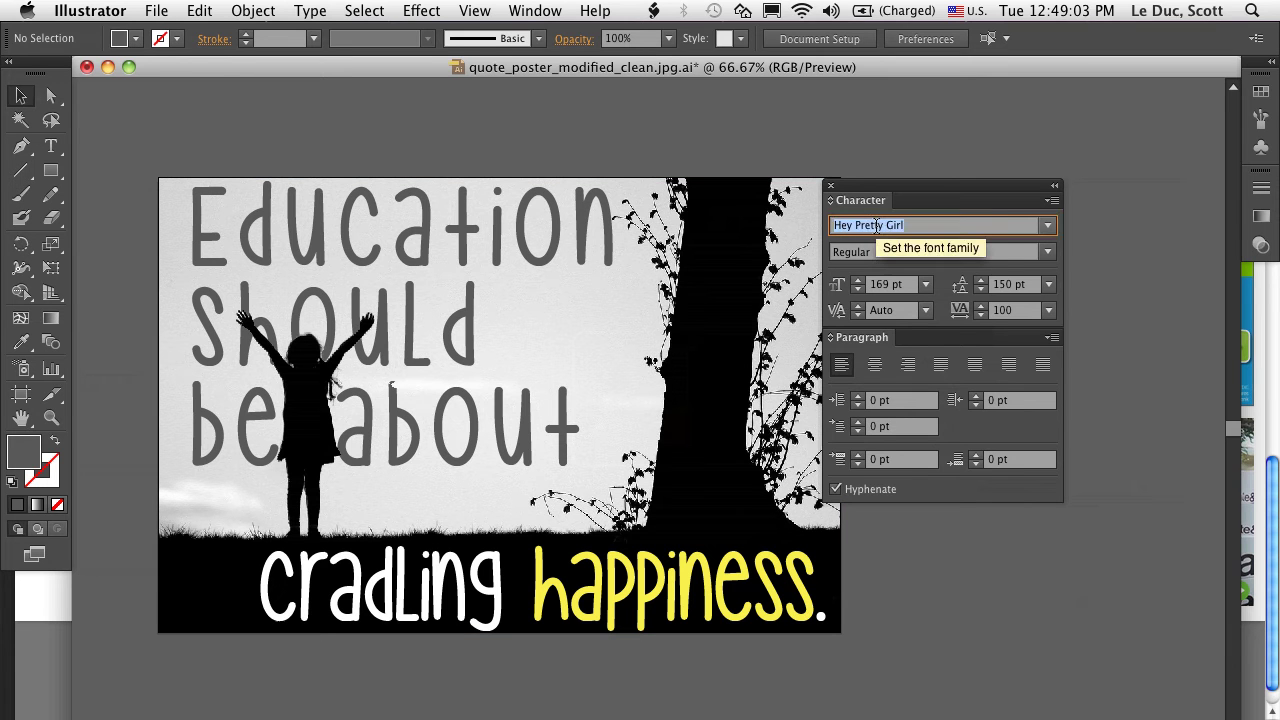
click(1047, 226)
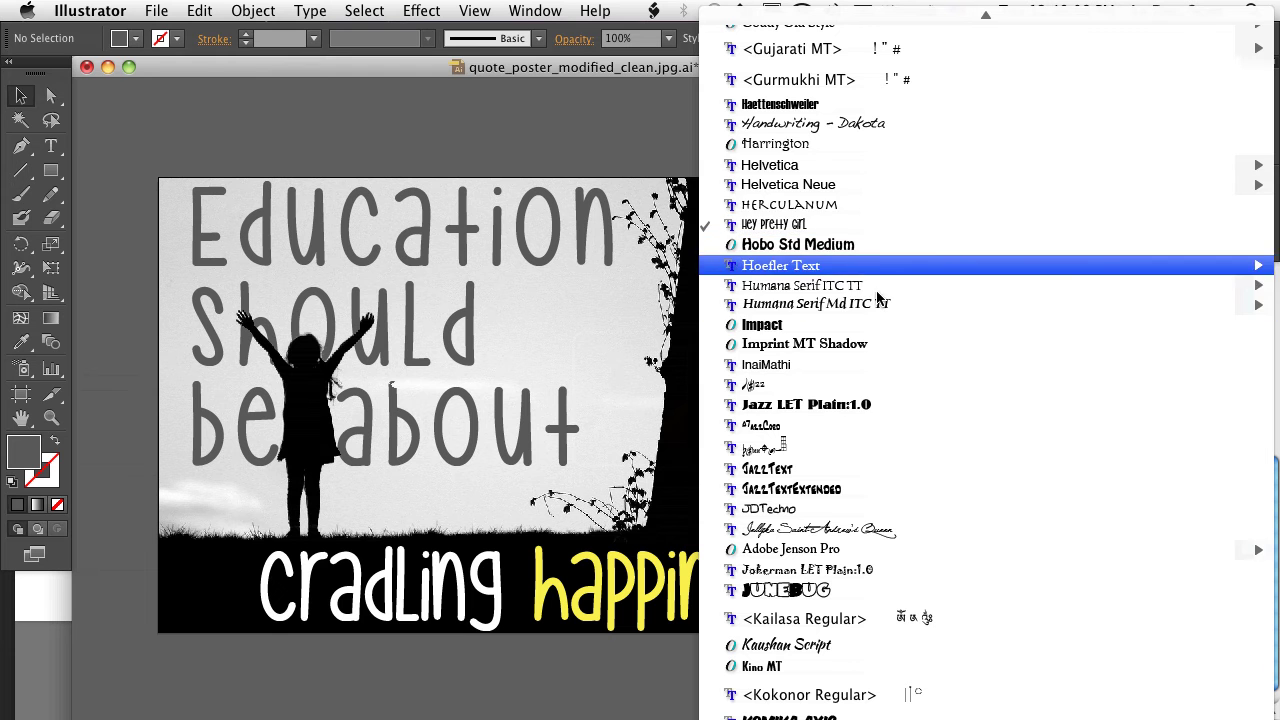
click(612, 118)
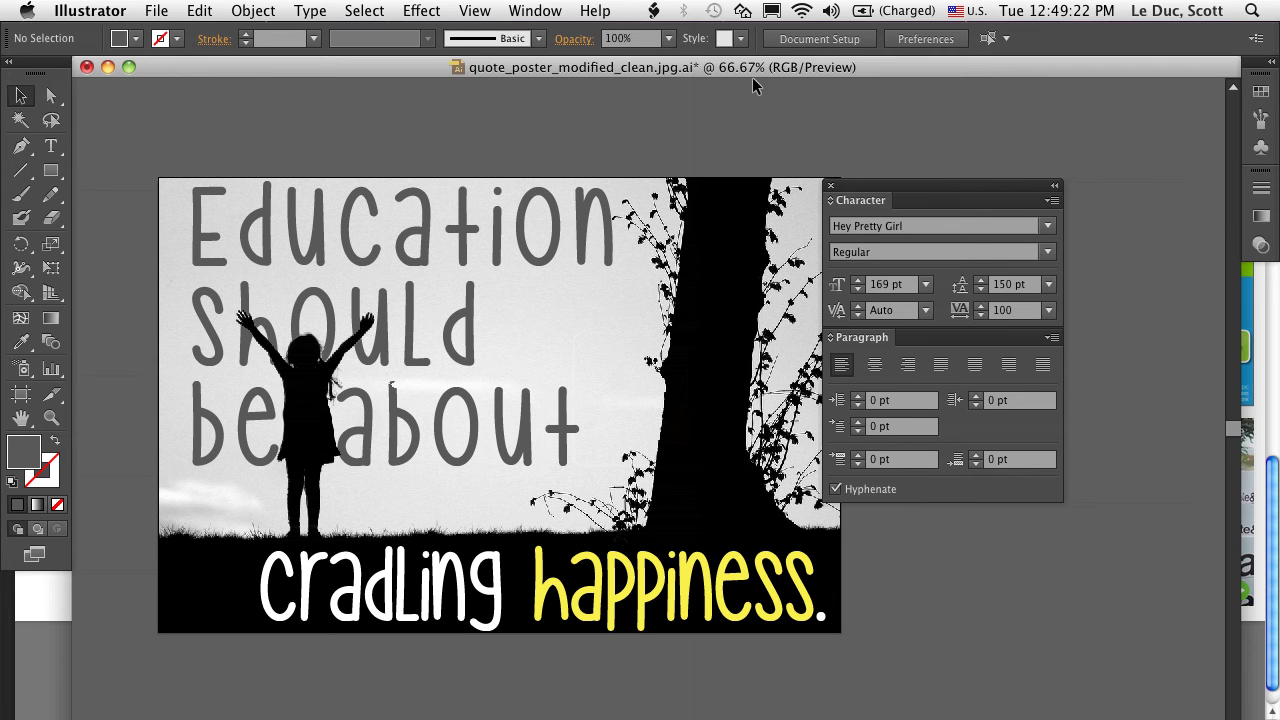
Show the Layers panel and select the "cradling happiness." text entry within Layer 1.
click(535, 10)
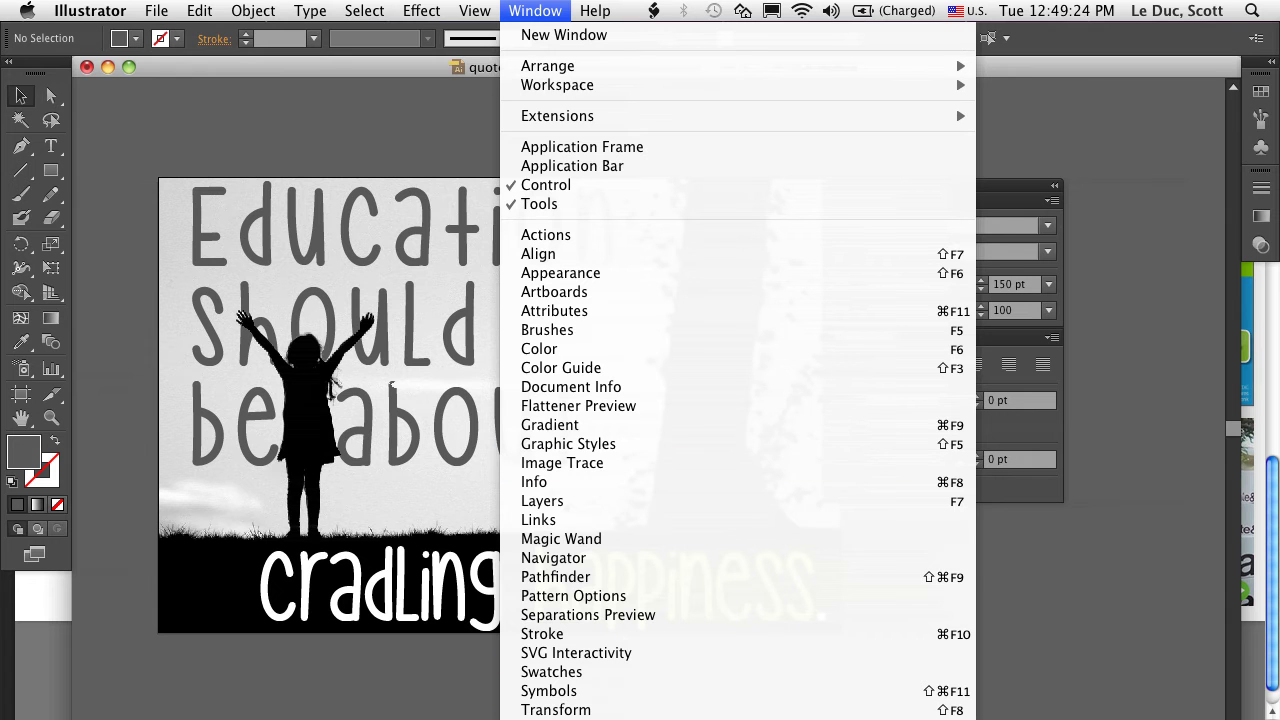
click(582, 502)
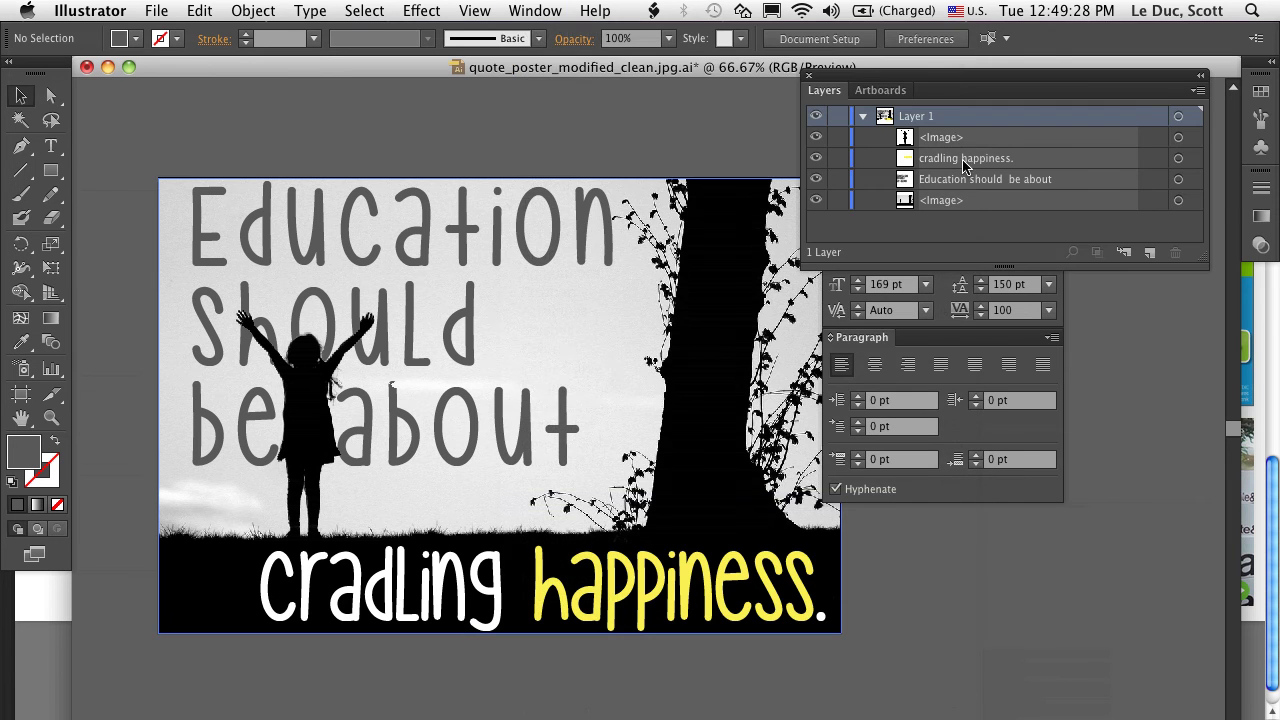
mouse_move(967, 159)
mouse_down()
mouse_move(968, 140)
mouse_move(968, 157)
mouse_up()
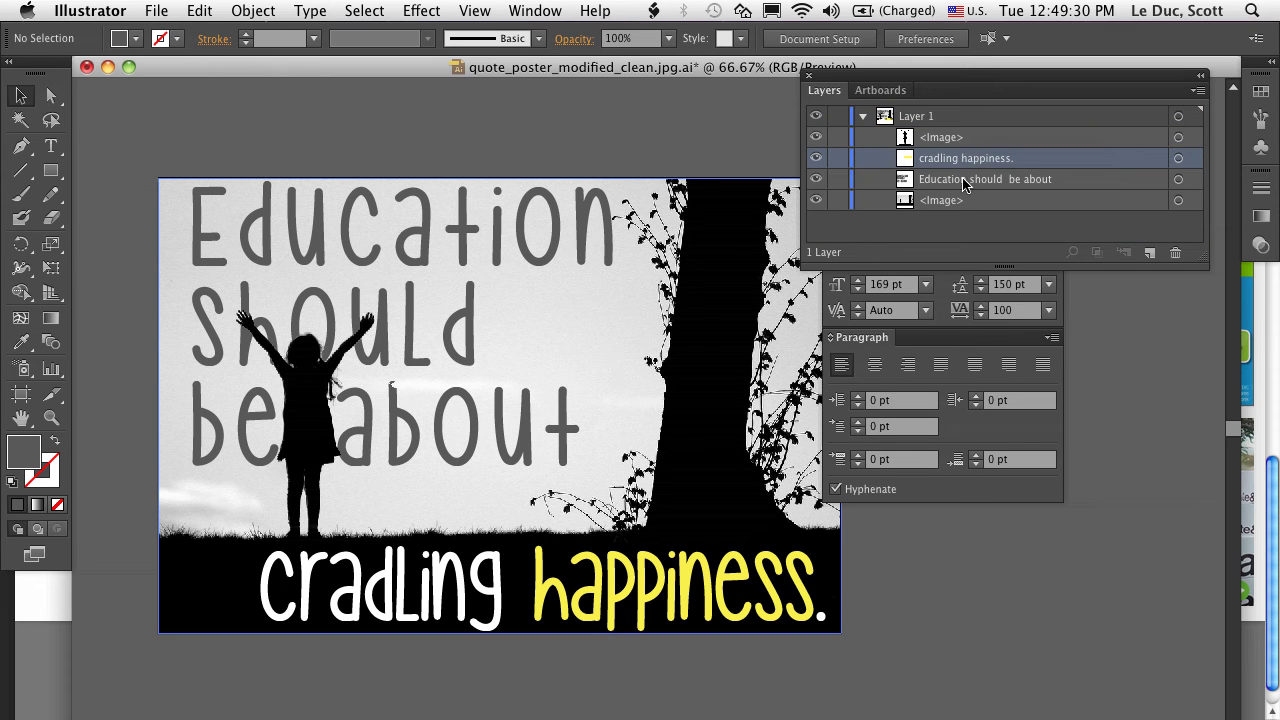